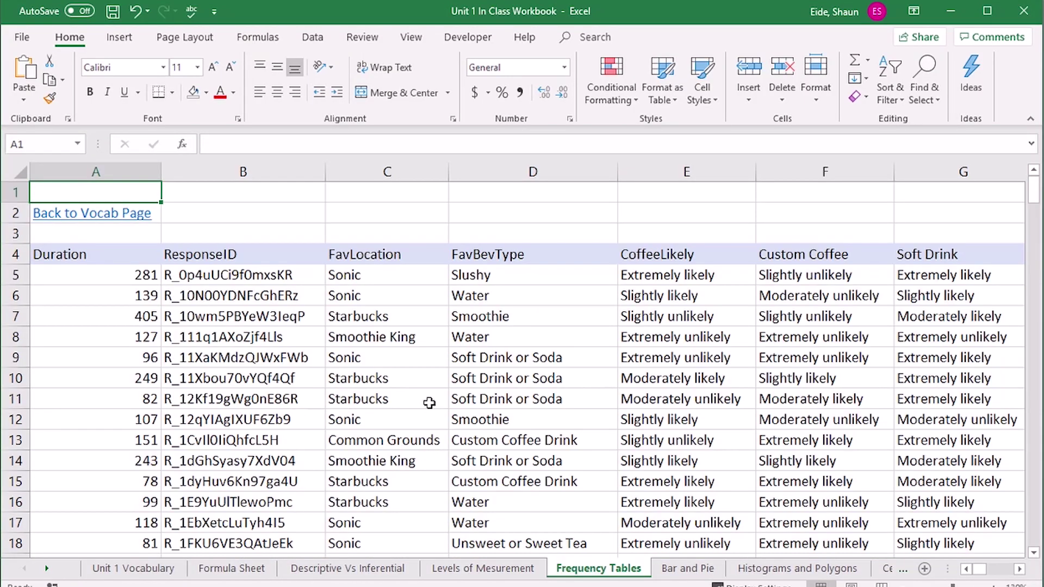
Examine the survey data set's overall extent and its columns from ResponseID across to Home State
{"action": "scroll", "coordinate": [430, 403], "scroll_direction": "down", "scroll_amount": 3, "text": "ctrl"}
{"action": "scroll", "coordinate": [431, 402], "scroll_direction": "down", "scroll_amount": 3, "text": "ctrl"}
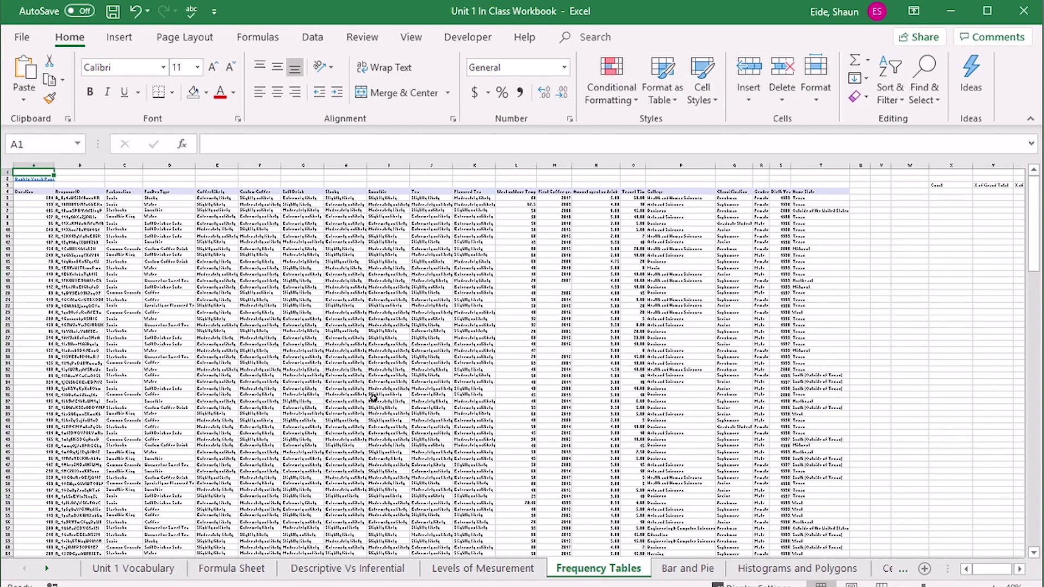
{"action": "scroll", "coordinate": [321, 398], "scroll_direction": "up", "scroll_amount": 5, "text": "ctrl"}
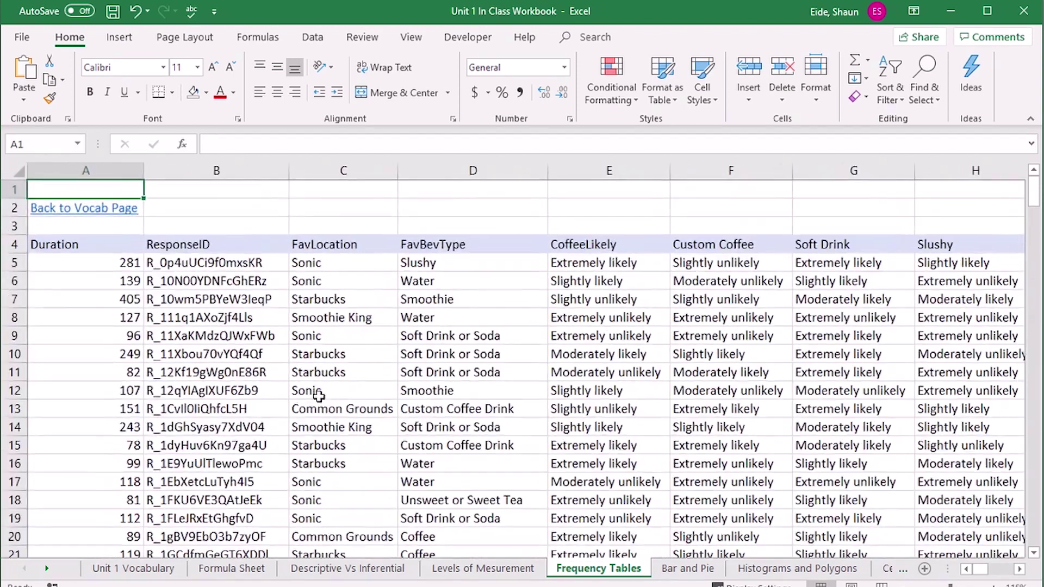
{"action": "left_click", "coordinate": [209, 319]}
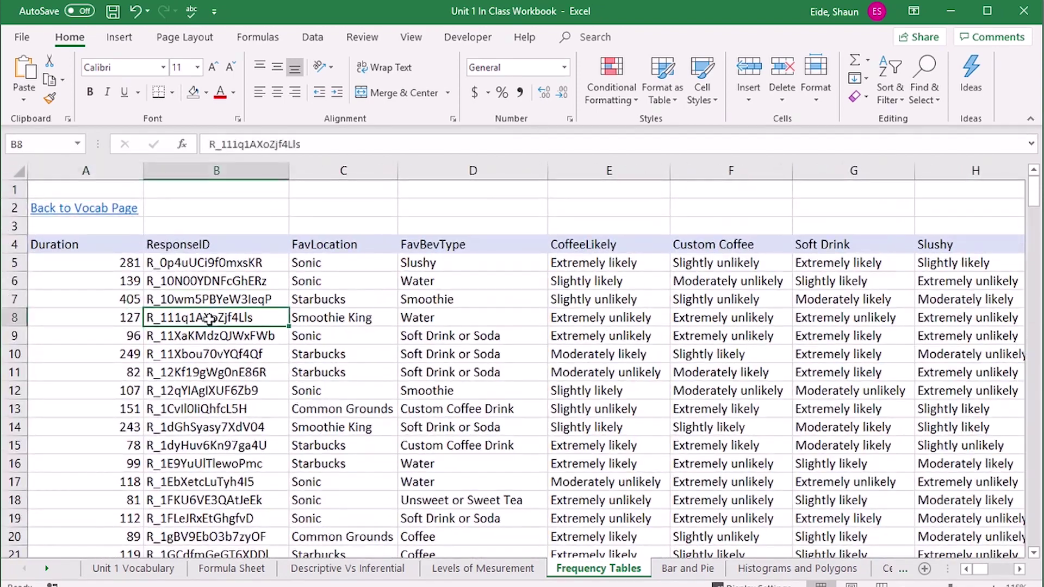
{"action": "key", "text": "Tab"}
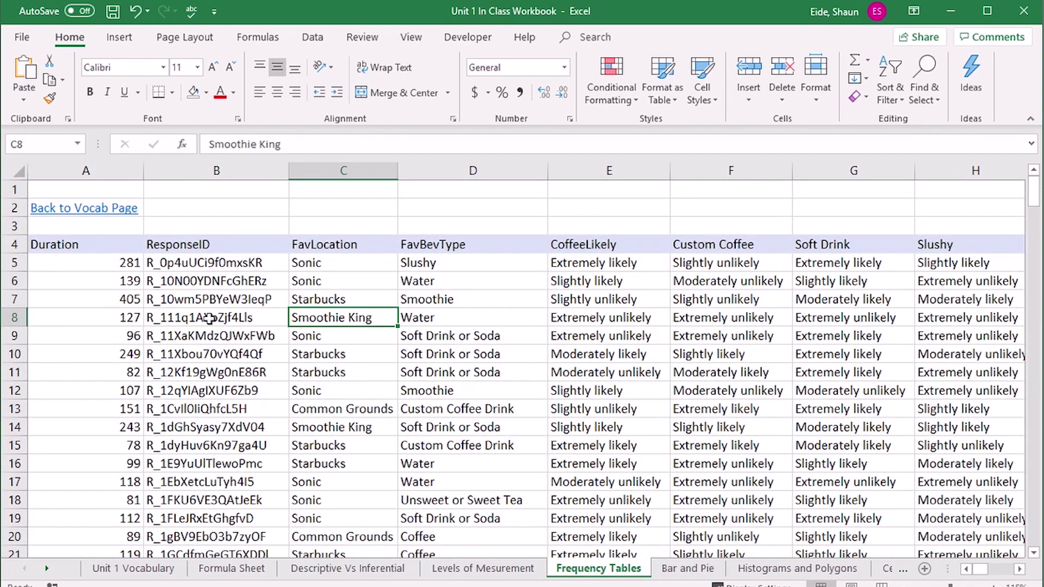
{"action": "key", "text": "Tab"}
{"action": "key", "text": "Tab"}
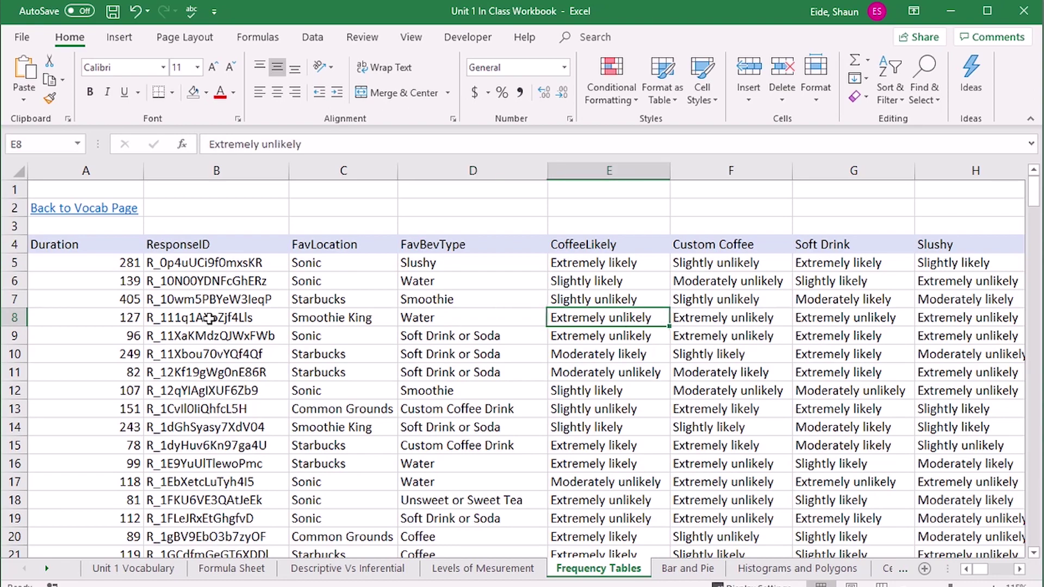
{"action": "key", "text": "Tab"}
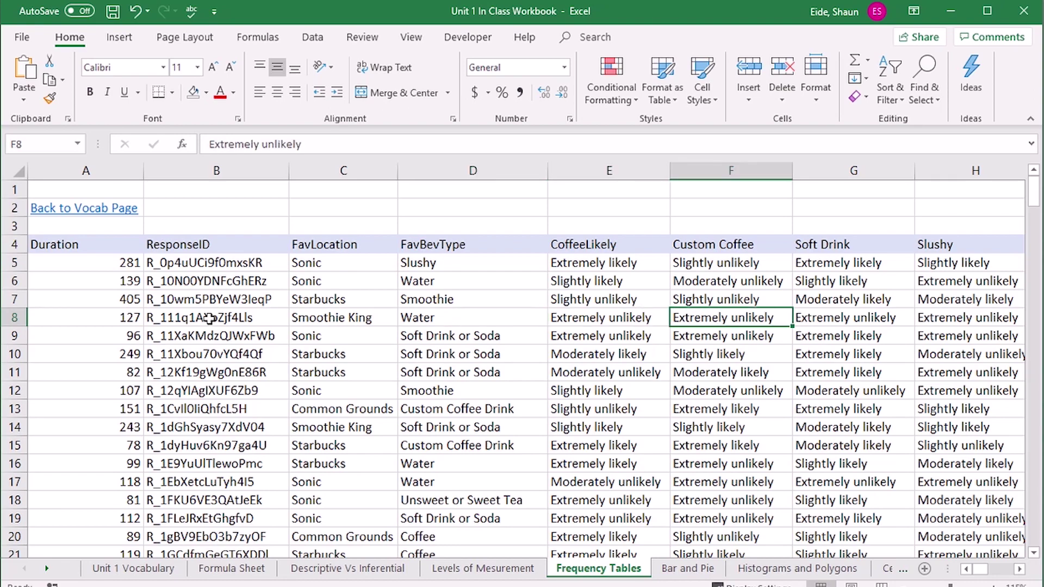
{"action": "key", "text": "Tab"}
{"action": "key", "text": "Tab"}
{"action": "key", "text": "Tab"}
{"action": "key", "text": "Tab"}
{"action": "key", "text": "Tab"}
{"action": "key", "text": "Tab"}
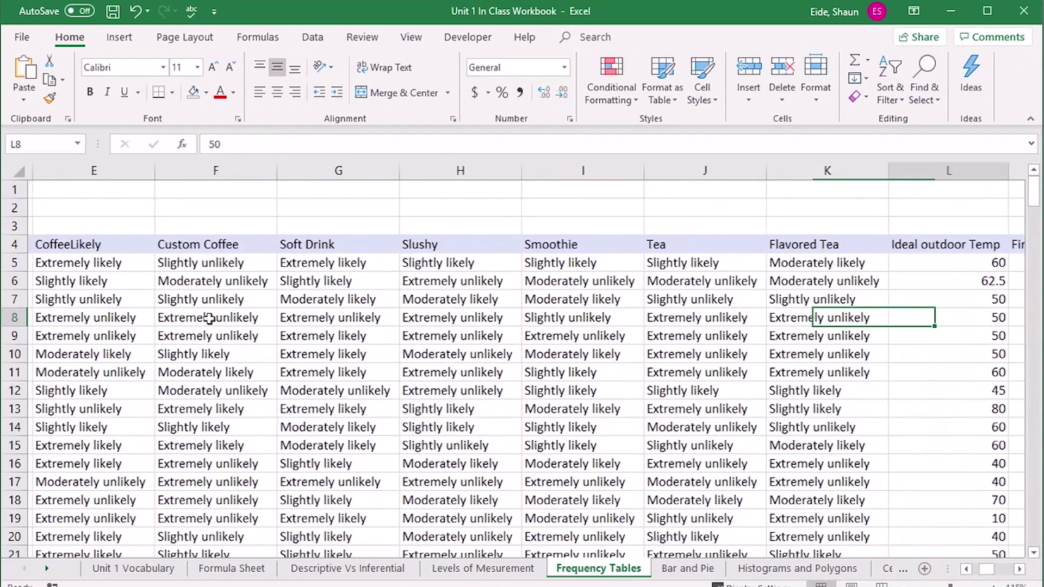
{"action": "key", "text": "Tab"}
{"action": "key", "text": "Tab"}
{"action": "key", "text": "Tab"}
{"action": "key", "text": "Tab"}
{"action": "key", "text": "Tab"}
{"action": "key", "text": "Tab"}
{"action": "key", "text": "Tab"}
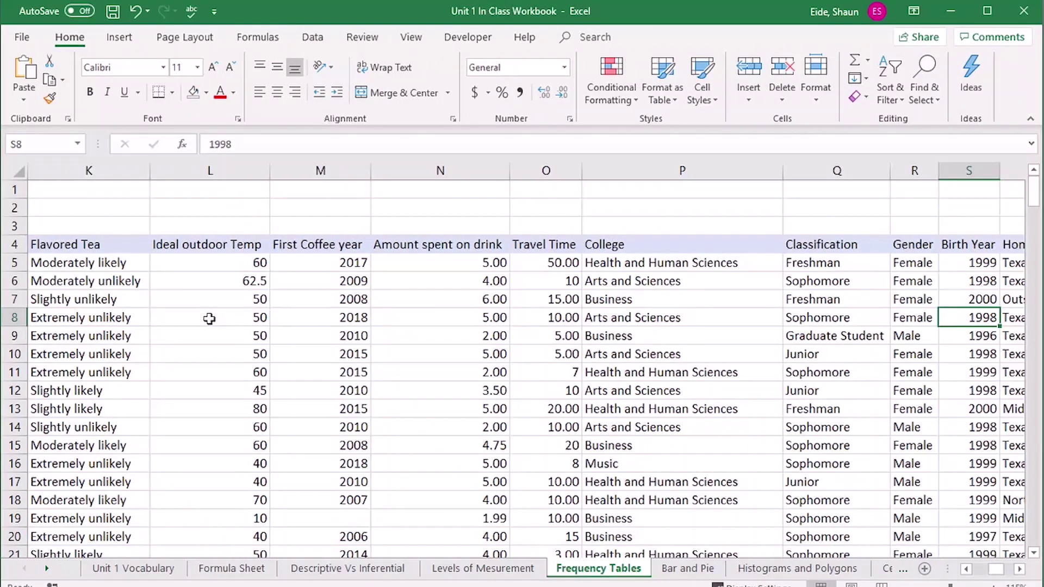
{"action": "key", "text": "Tab"}
{"action": "key", "text": "Tab"}
{"action": "left_click_drag", "start_coordinate": [209, 318], "coordinate": [279, 329]}
{"action": "left_click", "coordinate": [317, 266]}
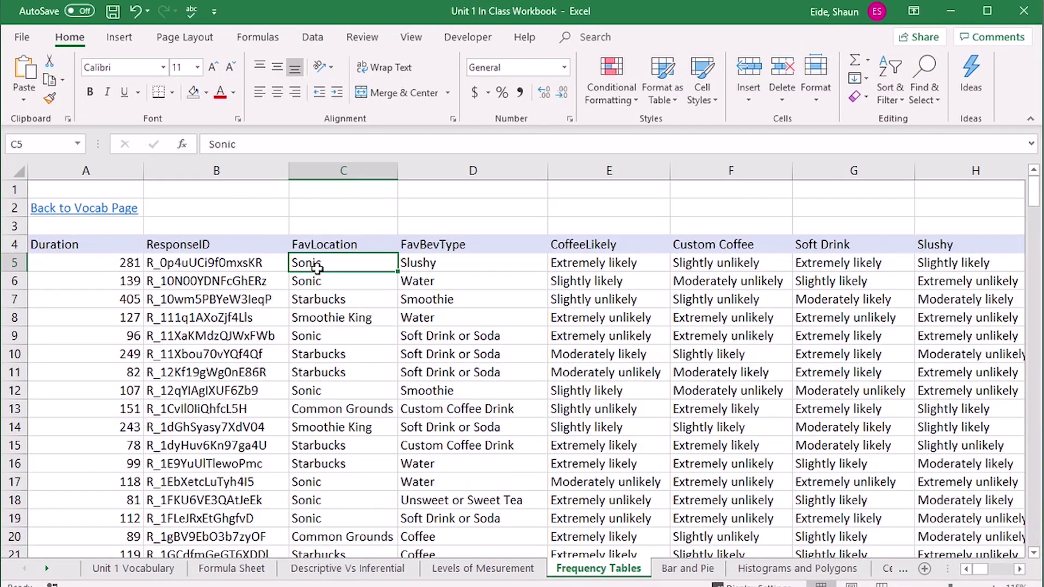
In row 3, label the ResponseID column "Nominal" and the Duration column "Ratio"
{"action": "left_click", "coordinate": [191, 231]}
{"action": "type", "text": "Nominal"}
{"action": "key", "text": "Left"}
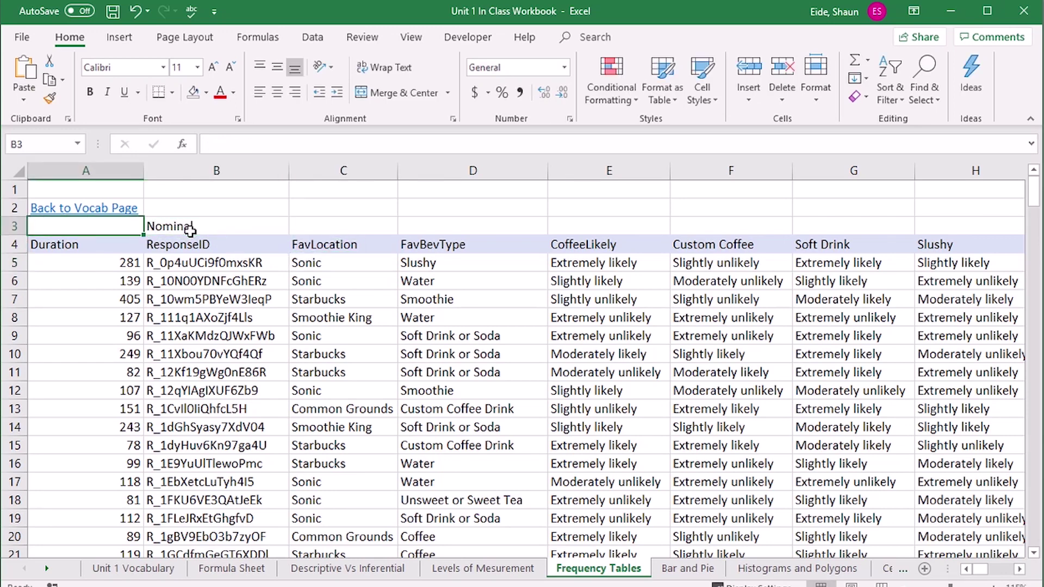
{"action": "type", "text": "Ratio"}
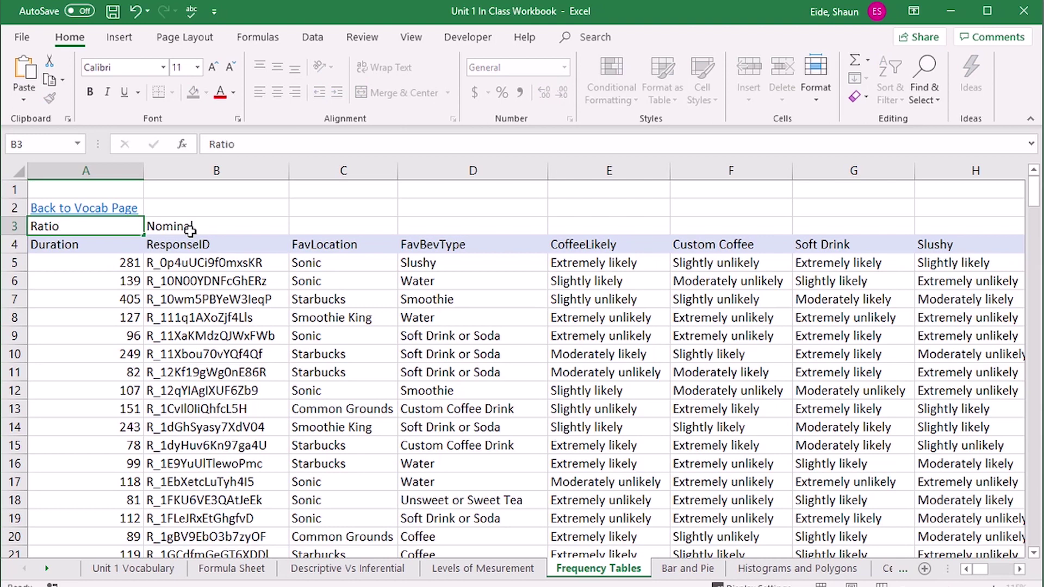
Enter "Nominal" in row 3 above both the FavLocation and FavBevType headers
{"action": "key", "text": "Right"}
{"action": "key", "text": "Right"}
{"action": "type", "text": "Nominal"}
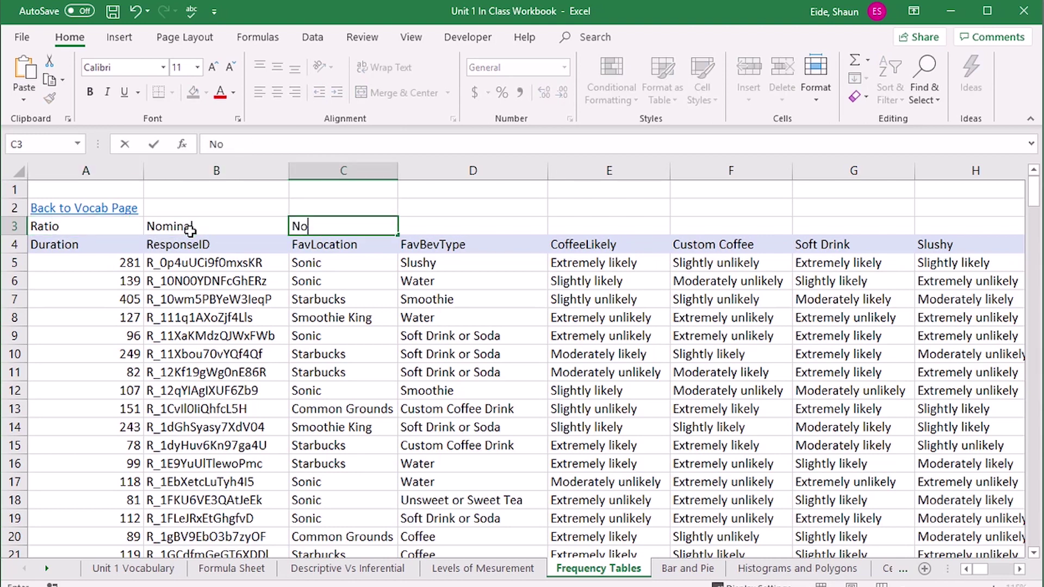
{"action": "key", "text": "Right"}
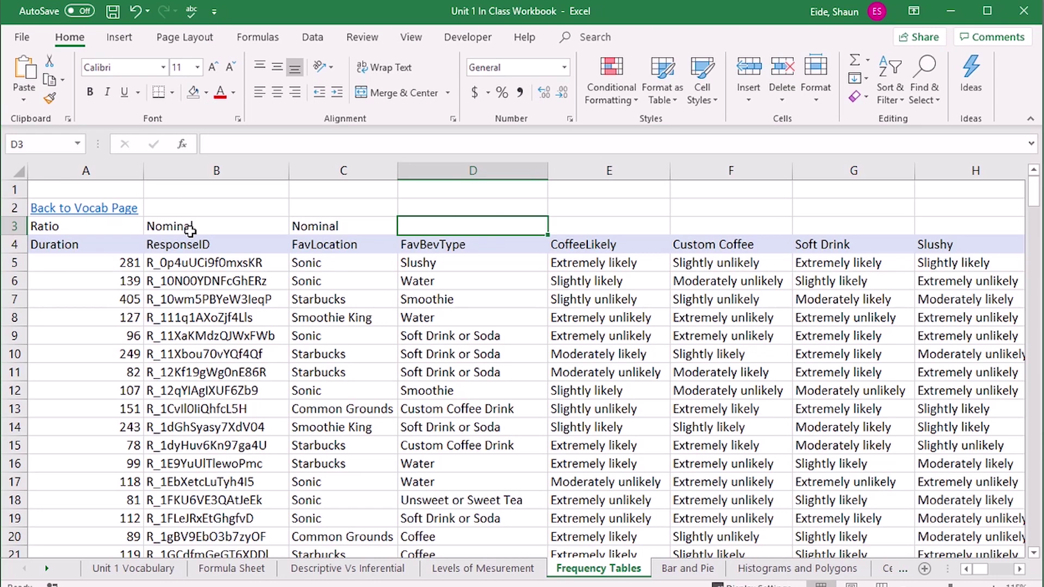
{"action": "type", "text": "Nomi"}
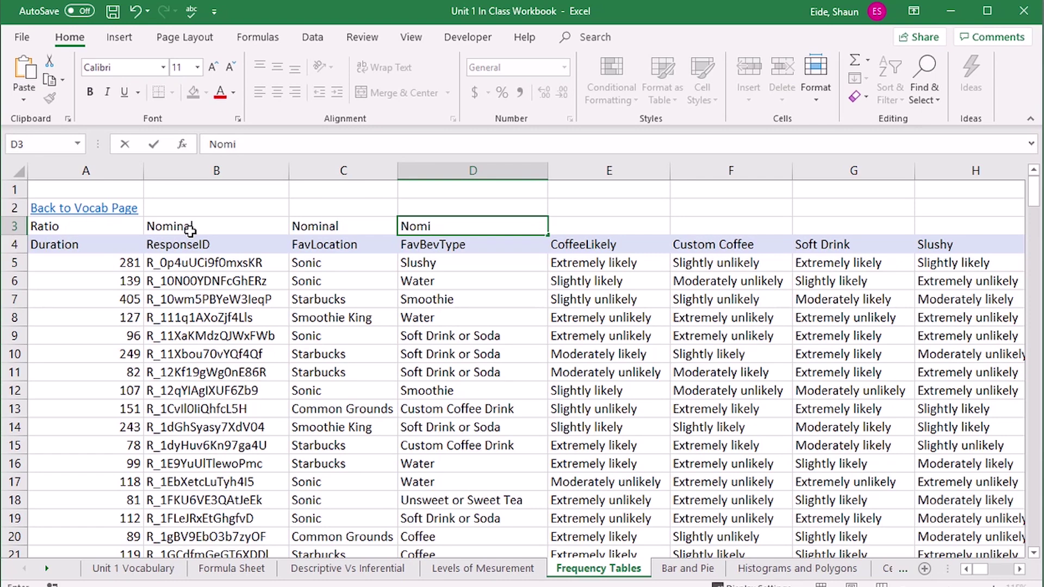
{"action": "type", "text": "nal"}
{"action": "key", "text": "Tab"}
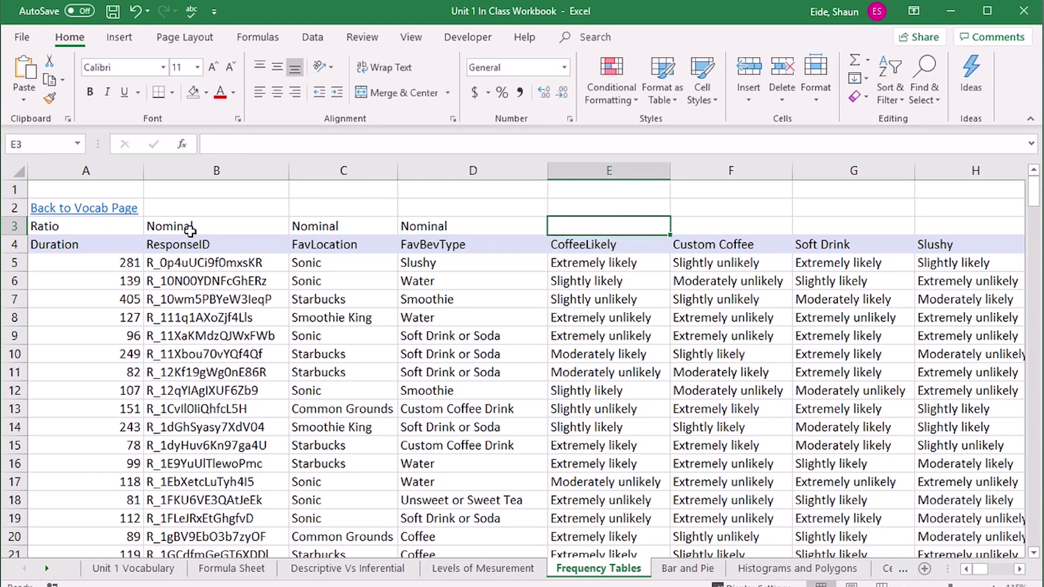
Enter "Ordinal" above CoffeeLikely and fill it across row 3 through the Flavored Tea column
{"action": "type", "text": "Ordin"}
{"action": "key", "text": "Tab"}
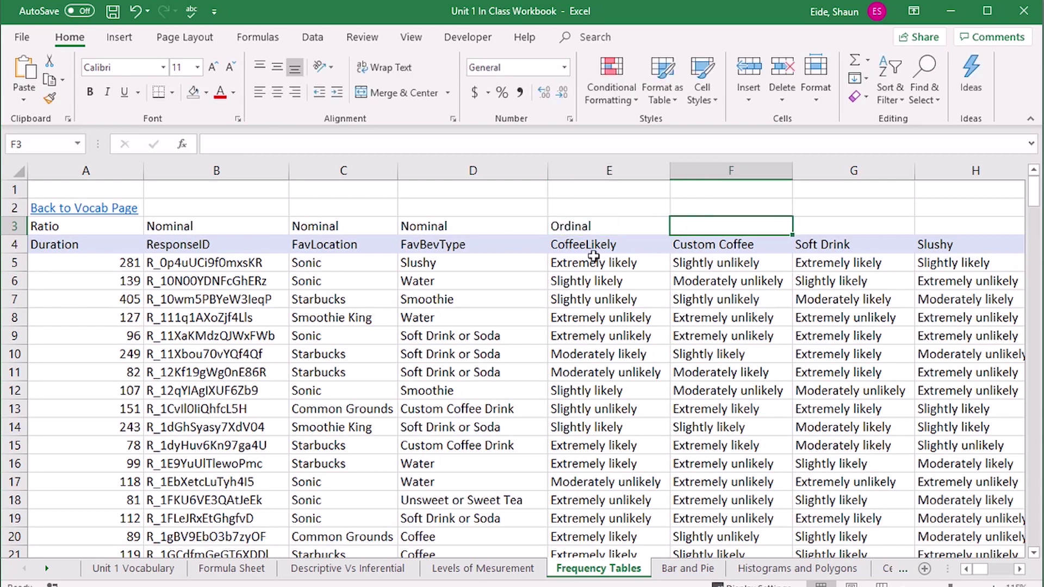
{"action": "left_click", "coordinate": [642, 220]}
{"action": "left_click_drag", "start_coordinate": [673, 233], "coordinate": [515, 196]}
In row 3, label Ideal outdoor Temp "Ratio" and First Coffee year "Interval"
{"action": "left_click_drag", "start_coordinate": [599, 200], "coordinate": [603, 221]}
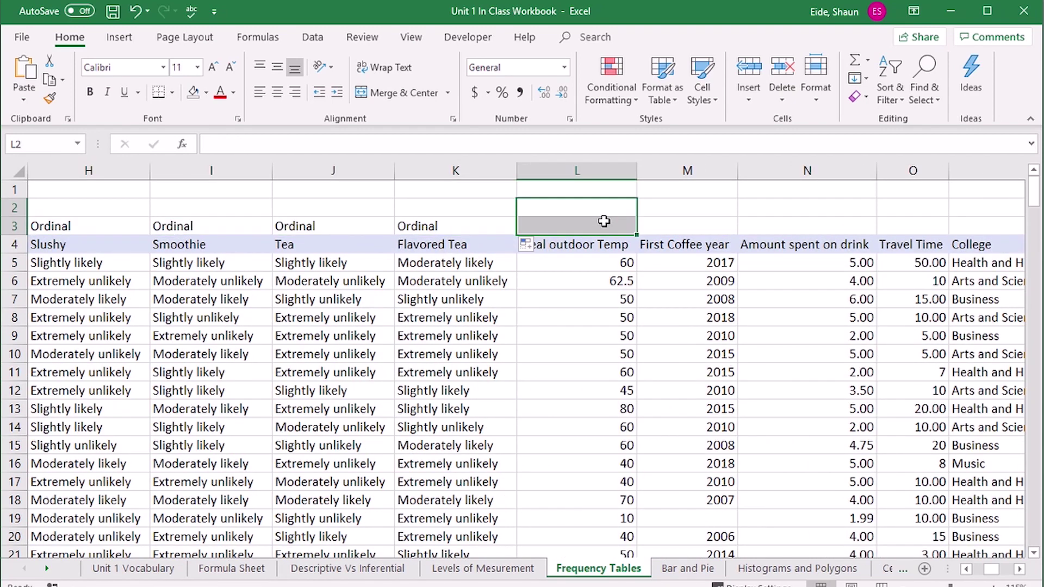
{"action": "left_click", "coordinate": [604, 221]}
{"action": "type", "text": "Ratio"}
{"action": "key", "text": "Tab"}
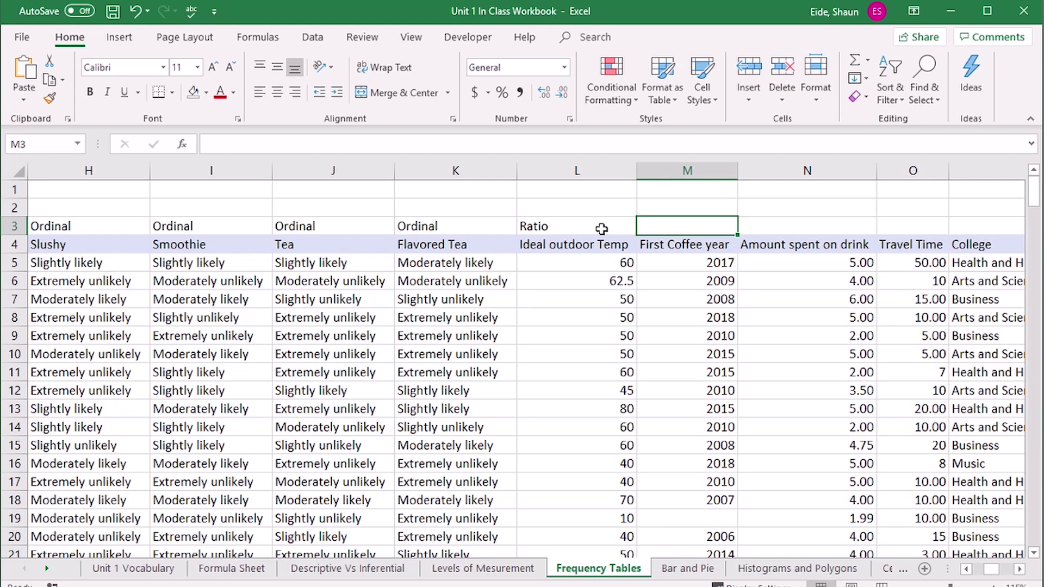
{"action": "double_click", "coordinate": [672, 228]}
{"action": "type", "text": "Interval"}
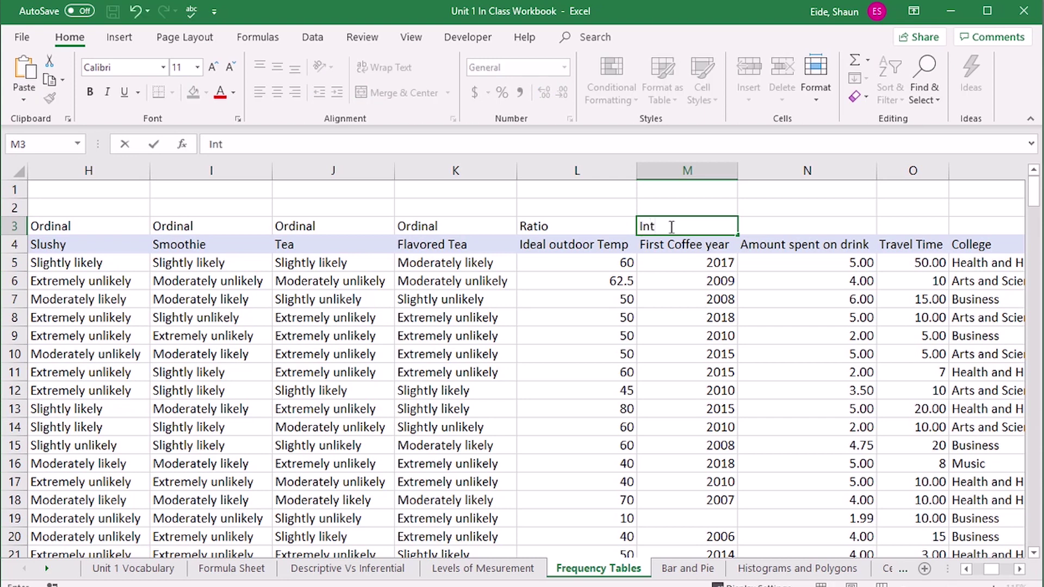
{"action": "key", "text": "ctrl+Return"}
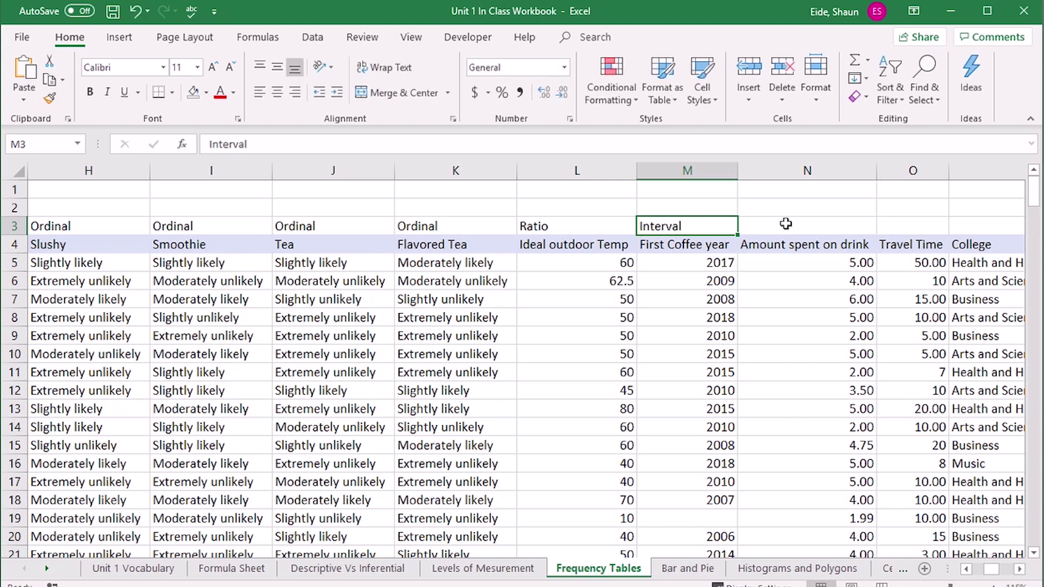
Enter "Ratio" in row 3 above both Amount spent on drink and Travel Time
{"action": "left_click", "coordinate": [850, 223]}
{"action": "type", "text": "Ratio"}
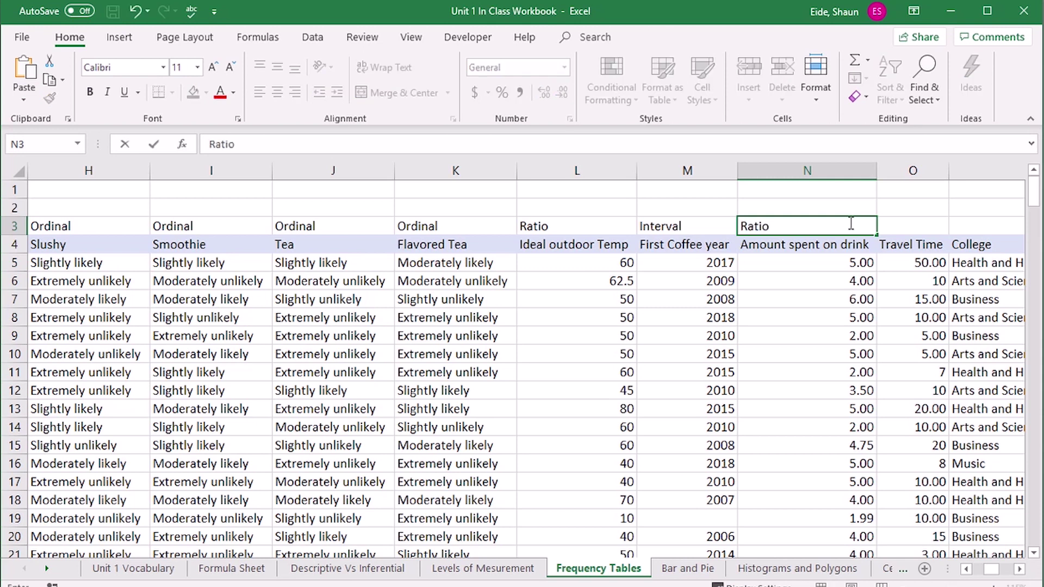
{"action": "left_click", "coordinate": [907, 227]}
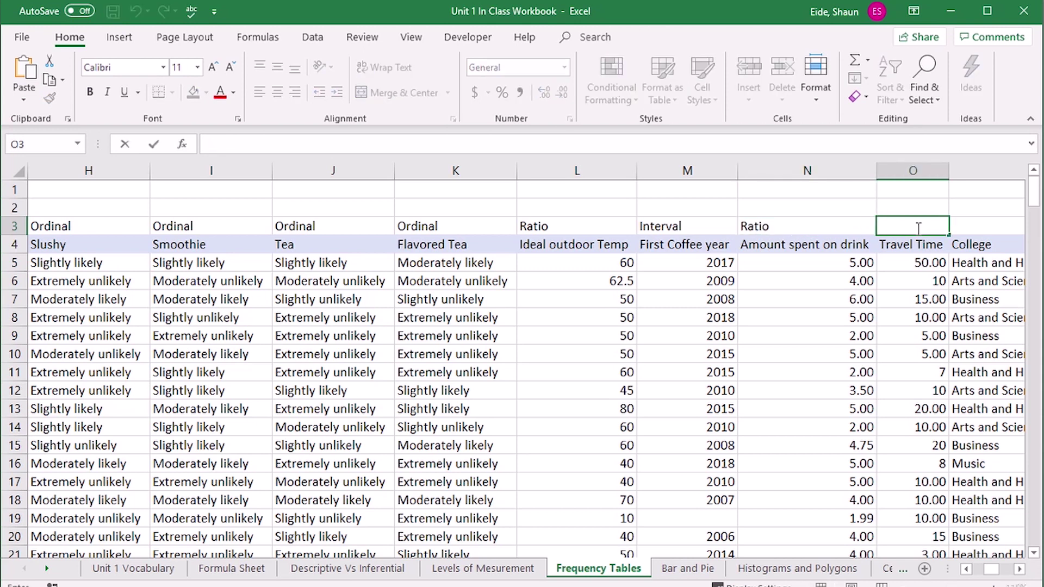
{"action": "type", "text": "Ratio"}
{"action": "key", "text": "ctrl+Return"}
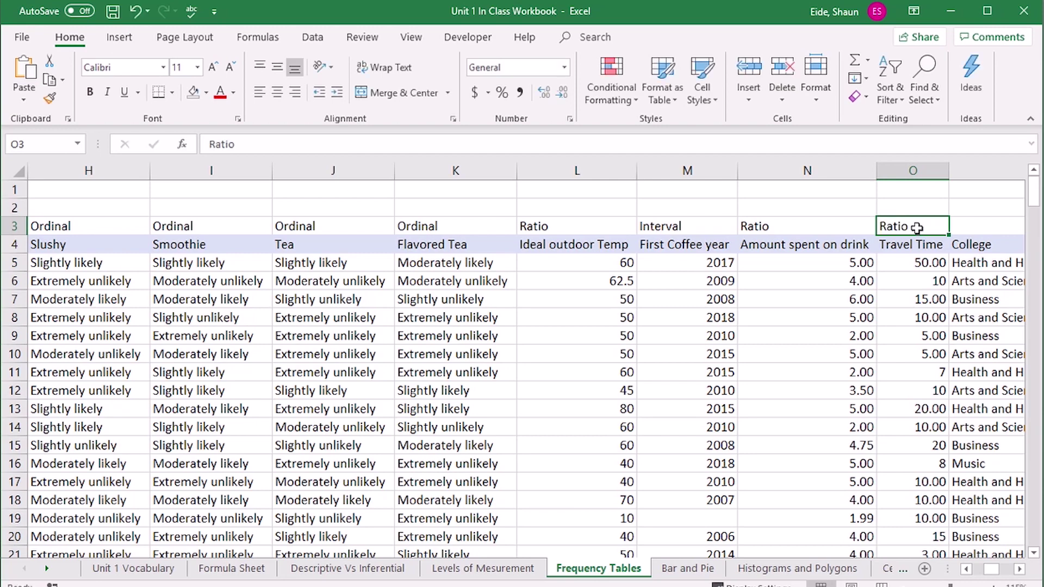
Label the Gender column "Dichotomous" in row 3
{"action": "left_click", "coordinate": [1020, 569]}
{"action": "left_click", "coordinate": [1020, 569]}
{"action": "left_click", "coordinate": [1020, 569]}
{"action": "left_click", "coordinate": [1019, 569]}
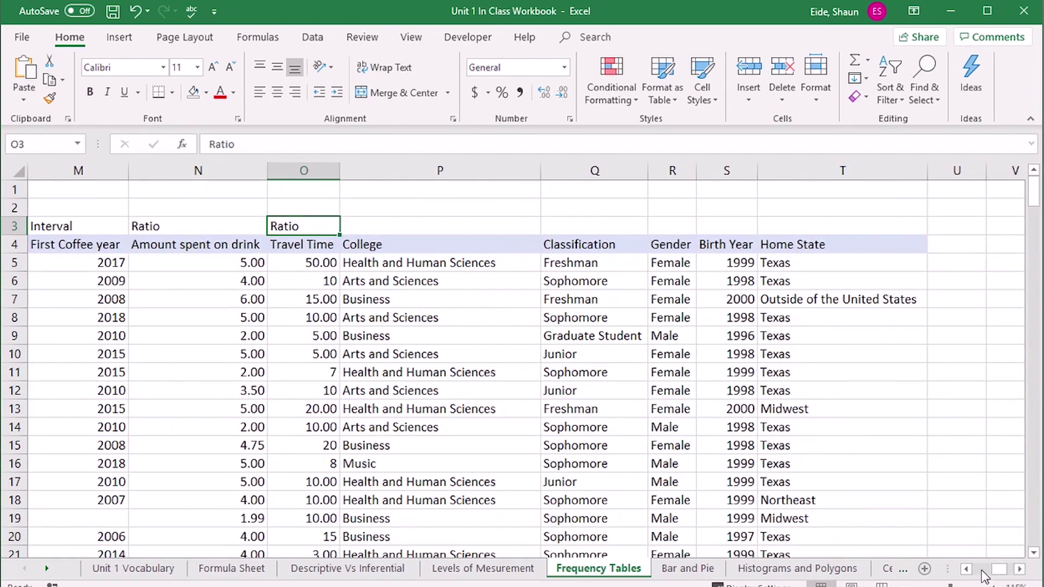
{"action": "left_click", "coordinate": [677, 231]}
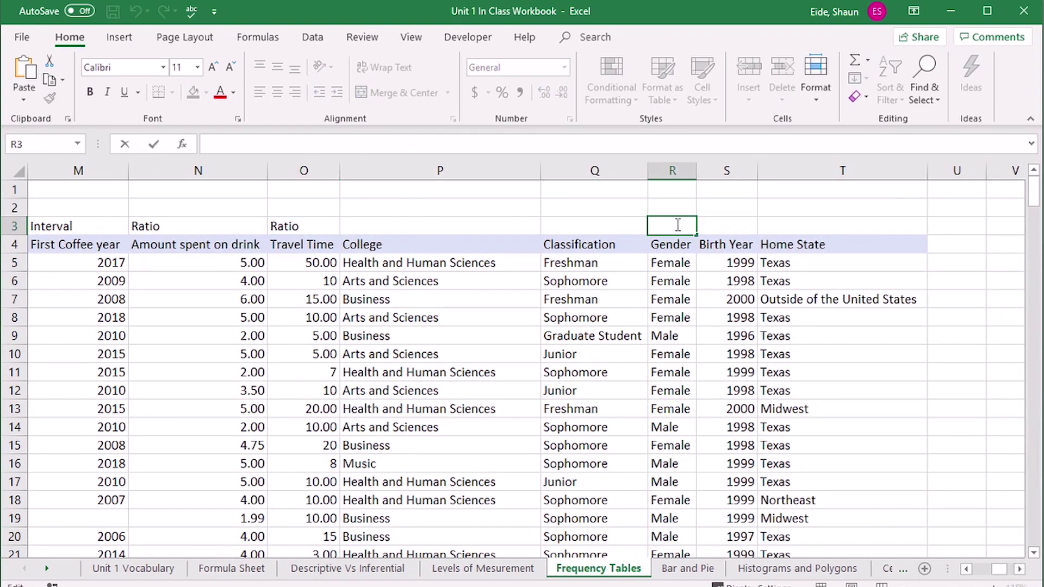
{"action": "type", "text": "Dichotomous"}
{"action": "key", "text": "ctrl+Return"}
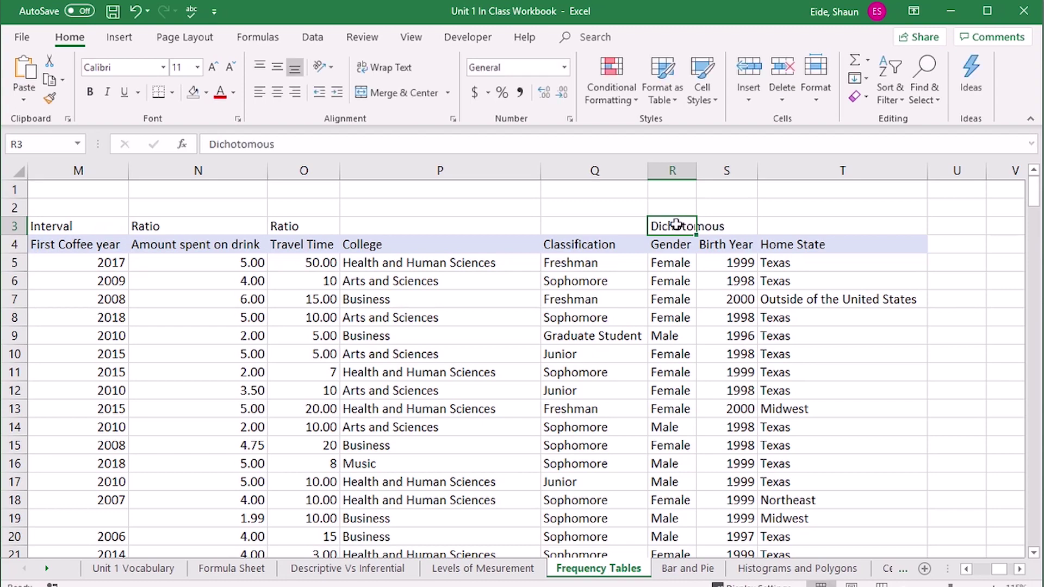
{"action": "left_click_drag", "start_coordinate": [563, 229], "coordinate": [131, 342]}
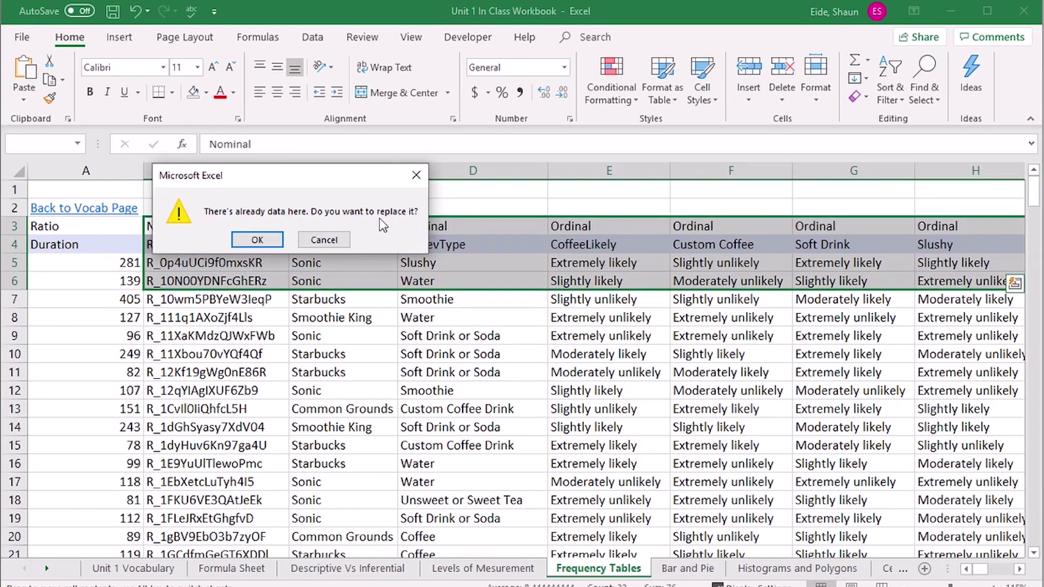
{"action": "left_click", "coordinate": [323, 240]}
{"action": "left_click", "coordinate": [334, 329]}
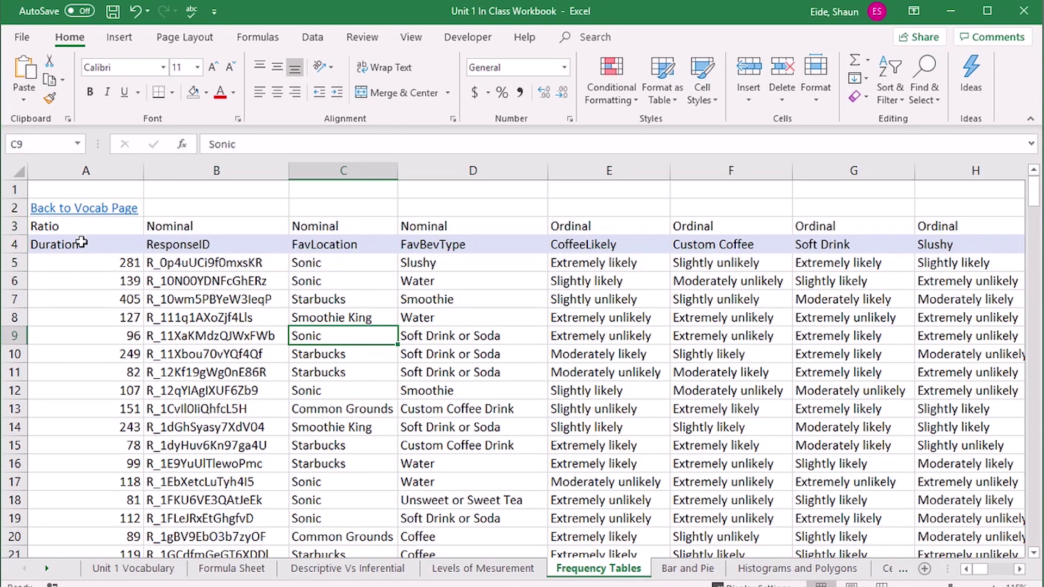
{"action": "key", "text": "Left"}
{"action": "mouse_move", "coordinate": [16, 225]}
{"action": "left_mouse_down"}
{"action": "mouse_move", "coordinate": [17, 244]}
{"action": "mouse_move", "coordinate": [19, 225]}
{"action": "left_mouse_up"}
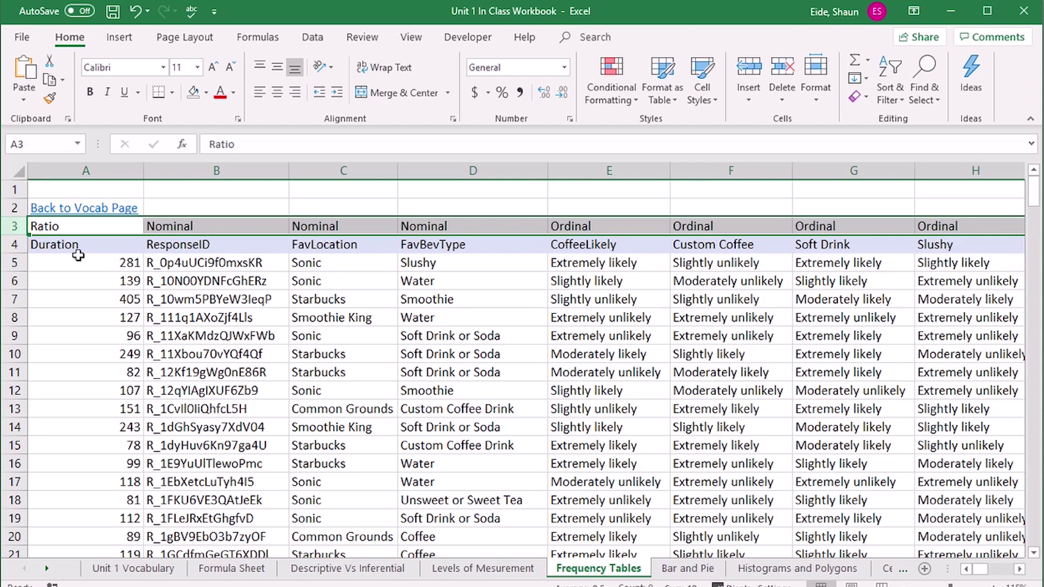
{"action": "left_click", "coordinate": [204, 283]}
{"action": "left_click_drag", "start_coordinate": [15, 280], "coordinate": [15, 225]}
{"action": "right_click", "coordinate": [14, 227]}
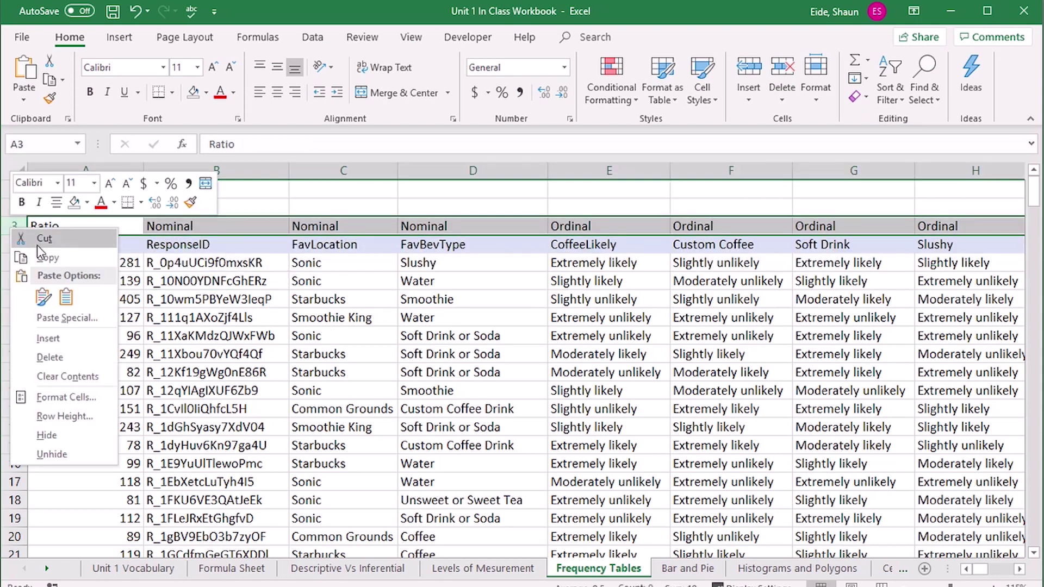
{"action": "key", "text": "Escape"}
{"action": "left_click", "coordinate": [242, 339]}
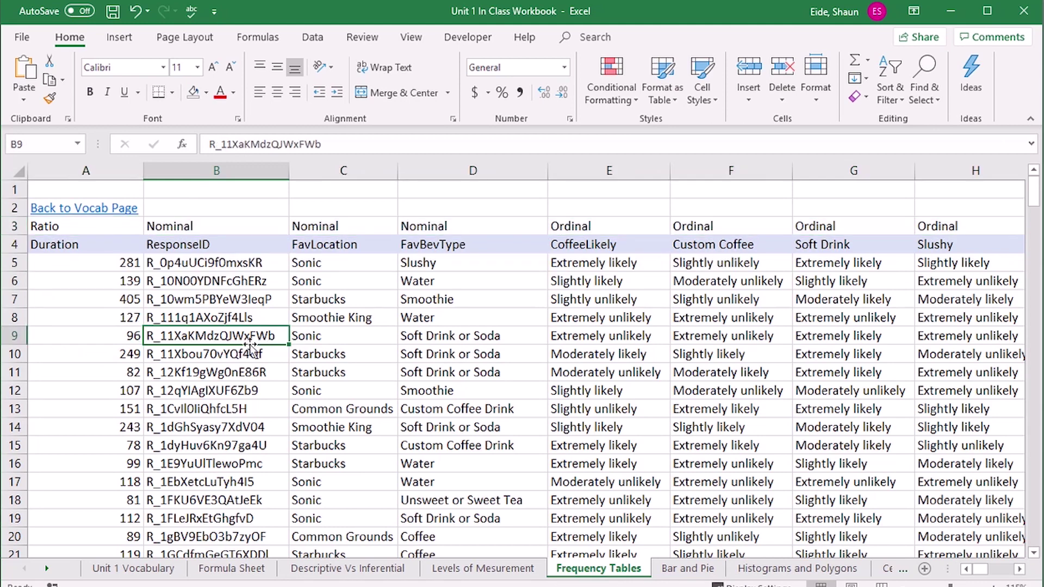
{"action": "left_click", "coordinate": [185, 262]}
{"action": "left_click", "coordinate": [256, 170]}
{"action": "left_click", "coordinate": [297, 242]}
{"action": "left_click", "coordinate": [417, 342]}
Clear the measurement-level labels across row 3, starting above Duration, and return to cell A3
{"action": "left_click", "coordinate": [64, 228]}
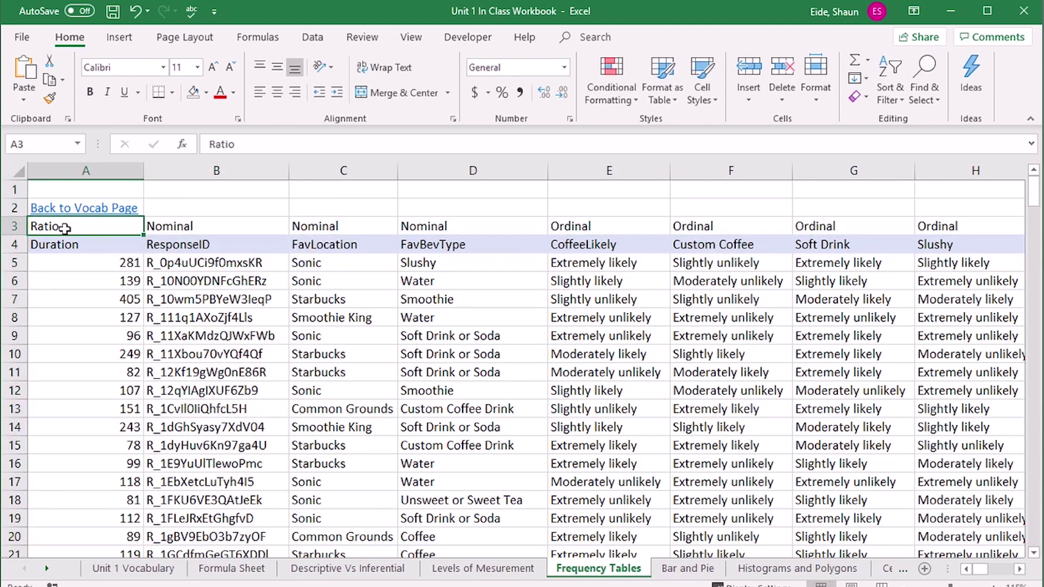
{"action": "key", "text": "Delete"}
{"action": "key", "text": "Right"}
{"action": "key", "text": "Delete"}
{"action": "key", "text": "Right"}
{"action": "key", "text": "Delete"}
{"action": "key", "text": "Right"}
{"action": "key", "text": "Delete"}
{"action": "key", "text": "Right"}
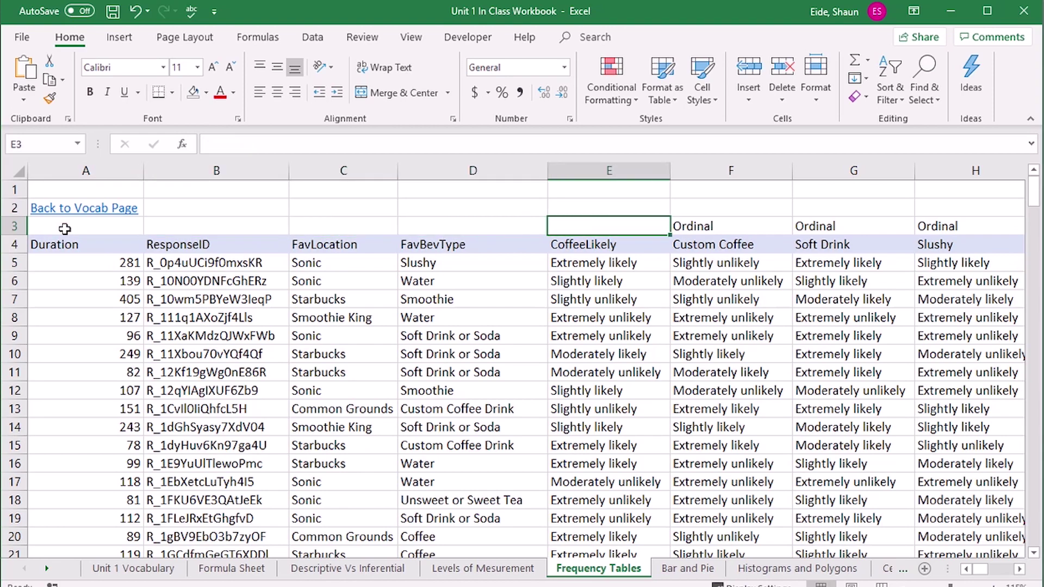
{"action": "key", "text": "Delete"}
{"action": "key", "text": "Right"}
{"action": "key", "text": "Delete"}
{"action": "key", "text": "Right"}
{"action": "key", "text": "Delete"}
{"action": "key", "text": "Right"}
{"action": "key", "text": "Delete"}
{"action": "key", "text": "Right"}
{"action": "key", "text": "Delete"}
{"action": "key", "text": "Right"}
{"action": "key", "text": "Delete"}
{"action": "key", "text": "Right"}
{"action": "key", "text": "Delete"}
{"action": "key", "text": "Right"}
{"action": "key", "text": "Delete"}
{"action": "key", "text": "Right"}
{"action": "key", "text": "Delete"}
{"action": "key", "text": "Right"}
{"action": "key", "text": "Delete"}
{"action": "key", "text": "Right"}
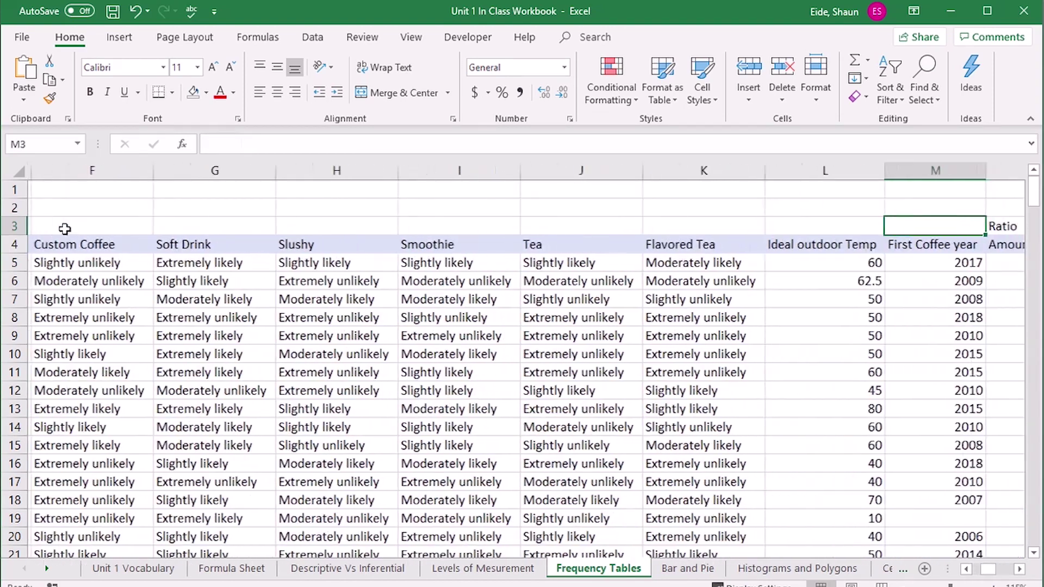
{"action": "key", "text": "Delete"}
{"action": "key", "text": "Right"}
{"action": "key", "text": "Home"}
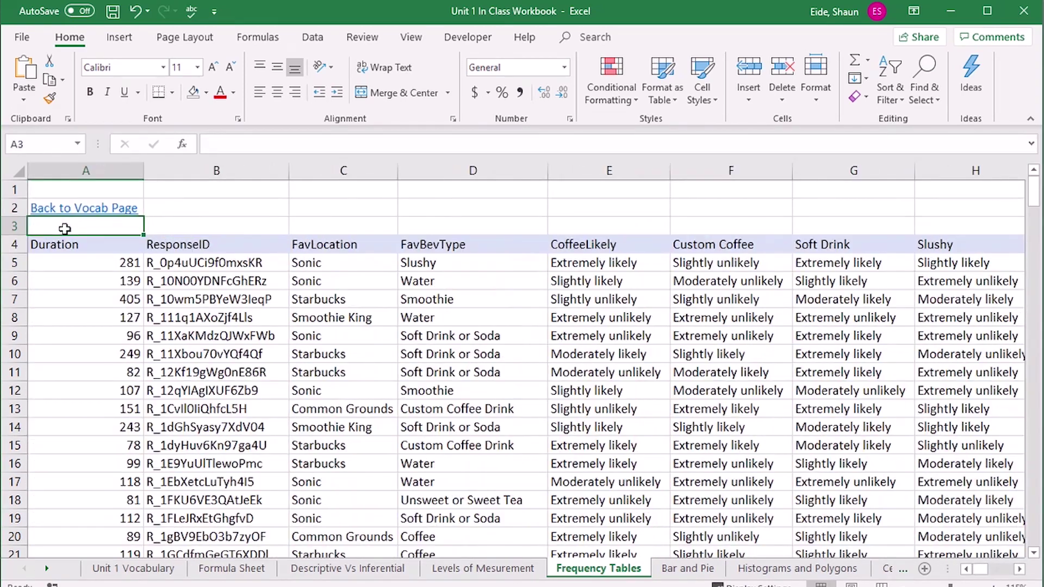
{"action": "left_click", "coordinate": [327, 376]}
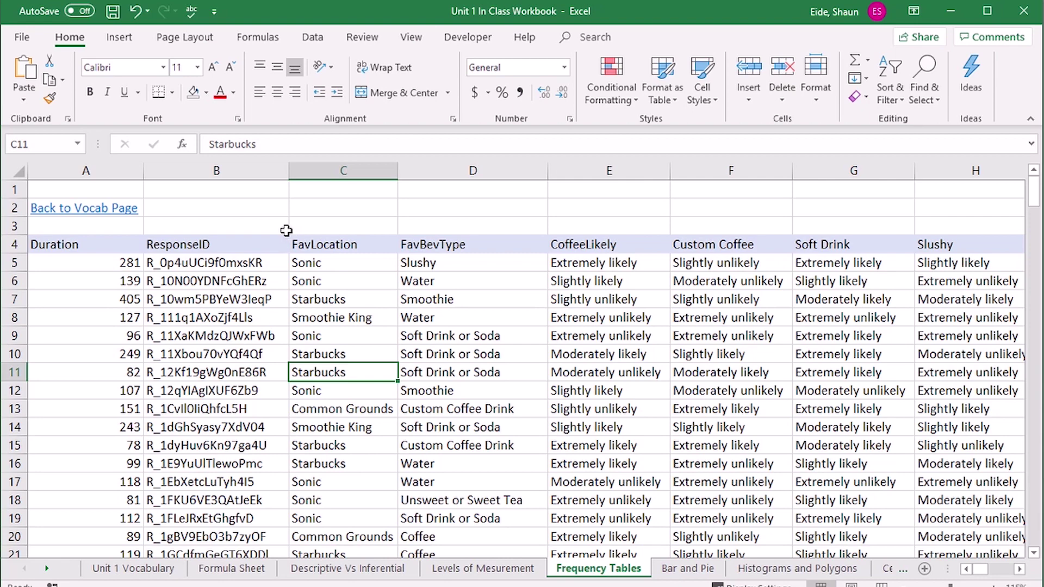
{"action": "left_click", "coordinate": [318, 297]}
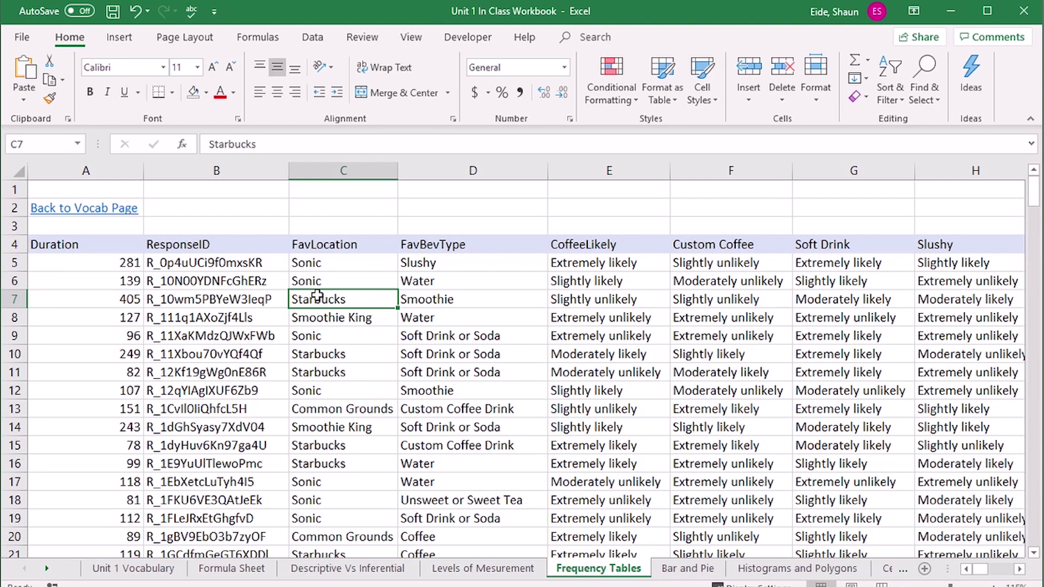
{"action": "left_click", "coordinate": [121, 38]}
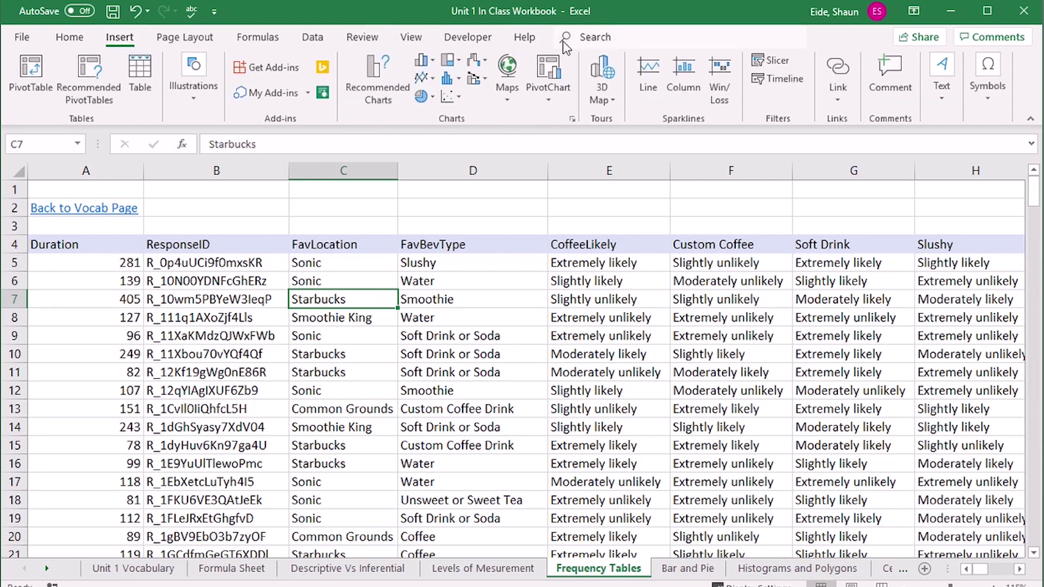
{"action": "left_click", "coordinate": [39, 77]}
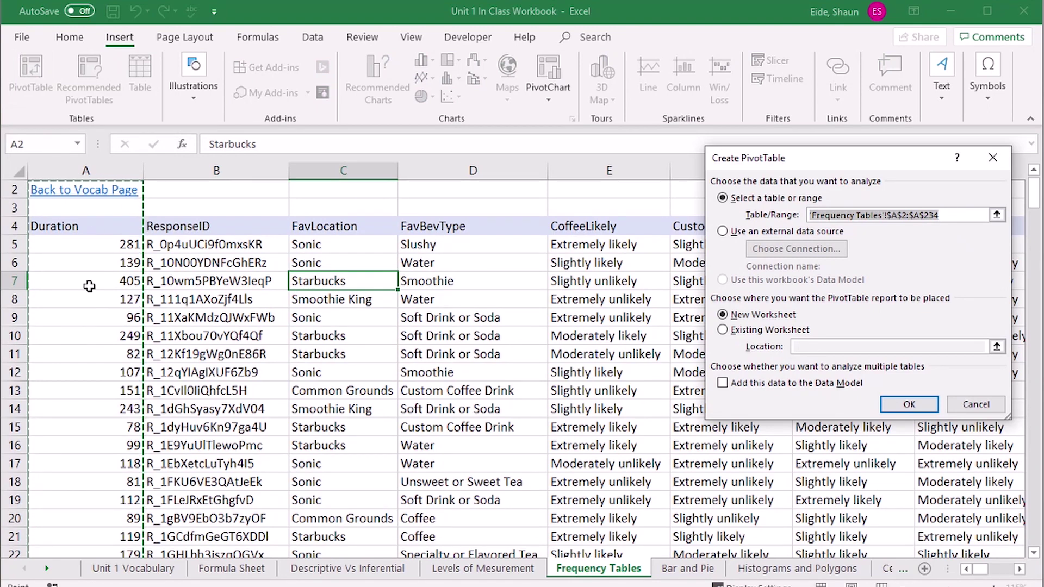
{"action": "left_click", "coordinate": [976, 404]}
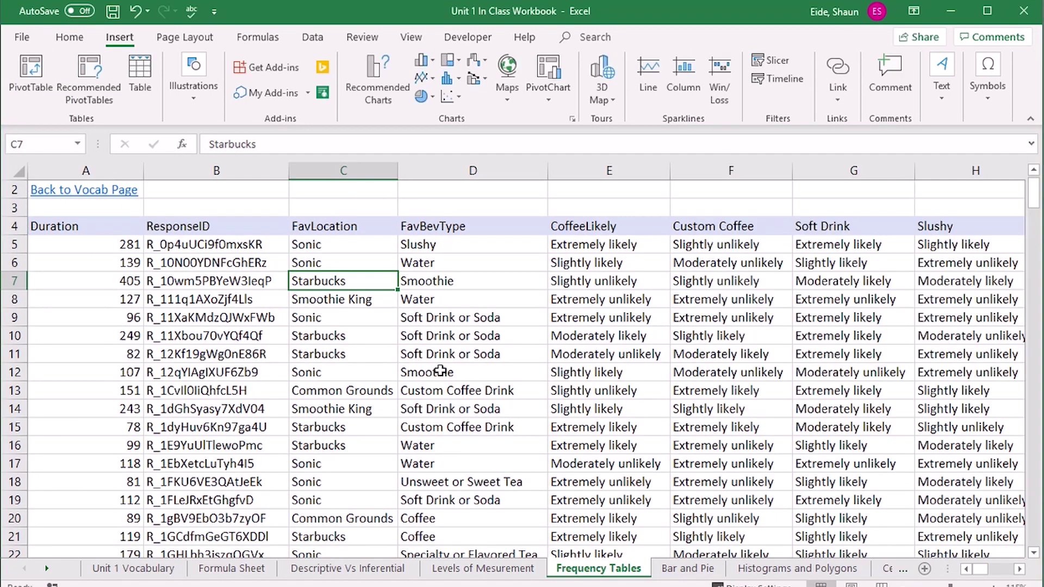
{"action": "left_click", "coordinate": [441, 371]}
{"action": "left_click", "coordinate": [76, 225]}
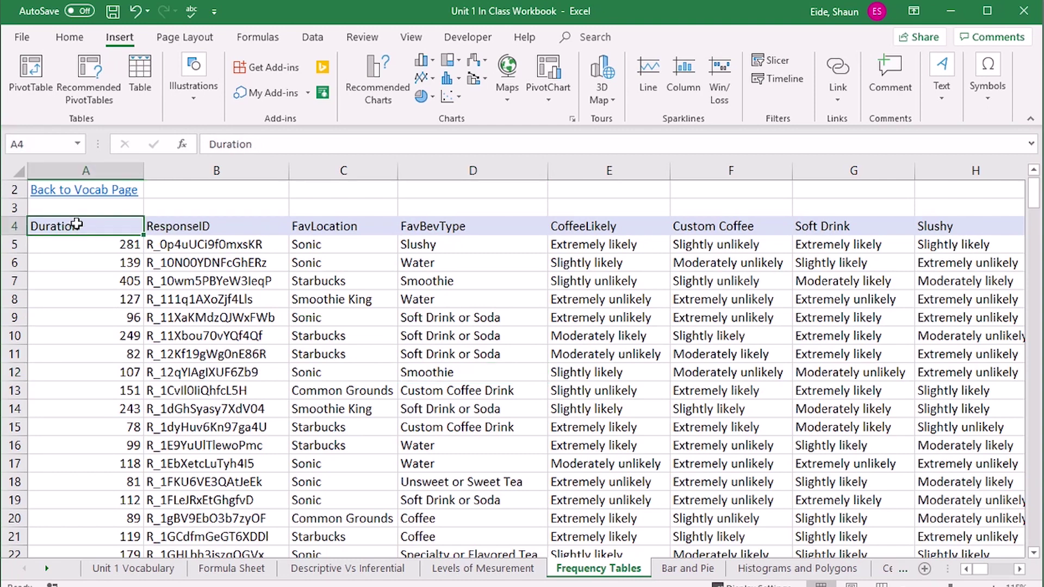
{"action": "left_click", "coordinate": [277, 318]}
{"action": "left_click", "coordinate": [467, 354]}
{"action": "left_click", "coordinate": [31, 71]}
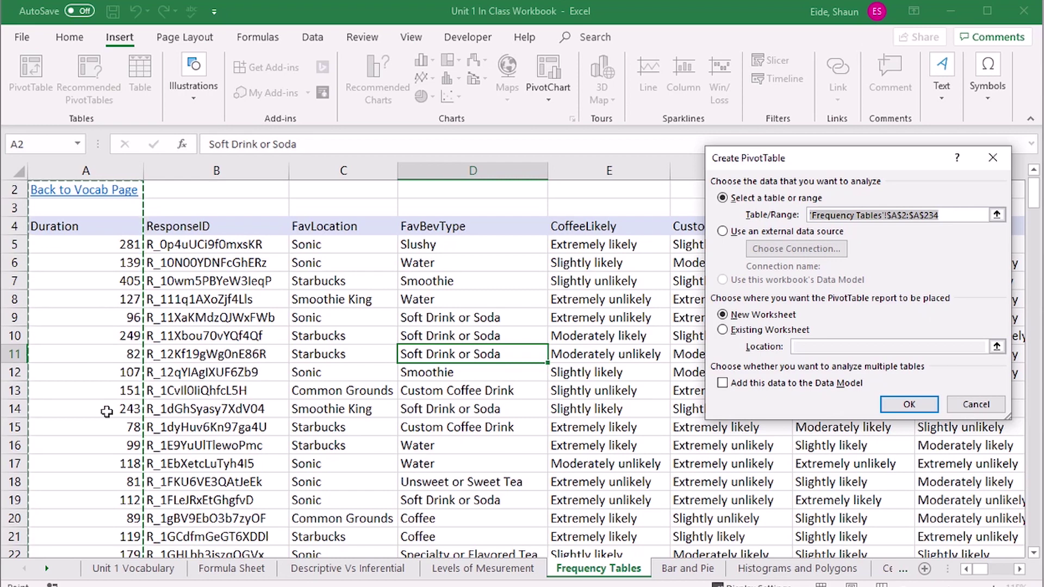
{"action": "left_click", "coordinate": [976, 404]}
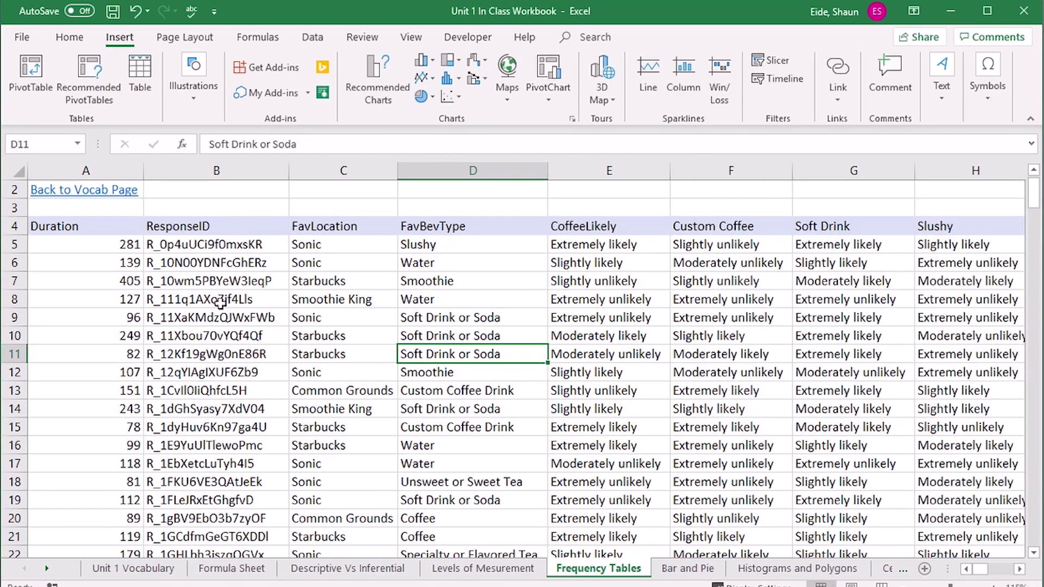
Clear the leftover "Dichotomous" label above the Gender column and select a cell within the survey data
{"action": "left_click", "coordinate": [220, 302]}
{"action": "left_click_drag", "start_coordinate": [103, 226], "coordinate": [781, 422]}
{"action": "left_click", "coordinate": [683, 208]}
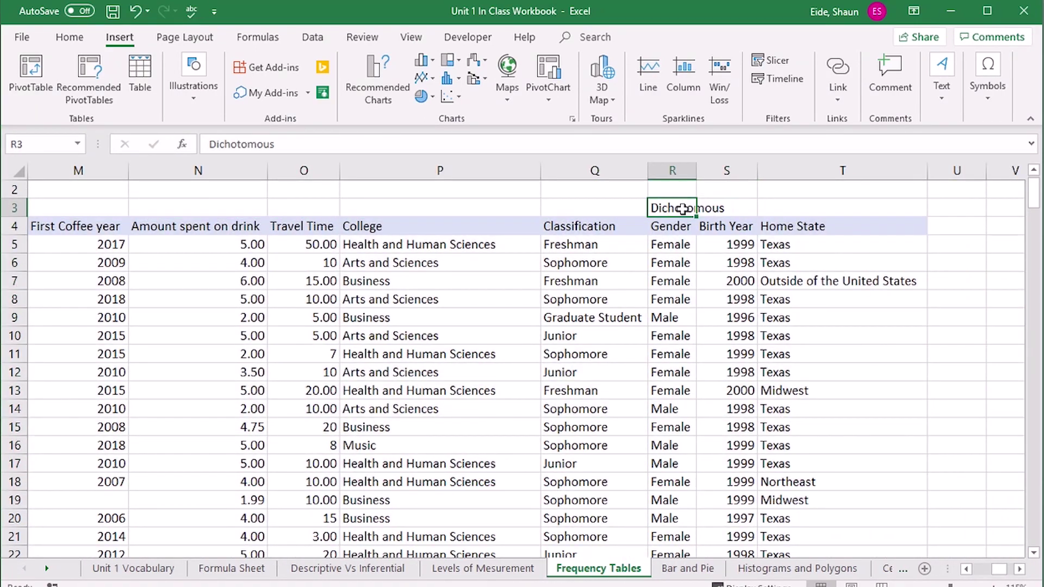
{"action": "left_click", "coordinate": [375, 282]}
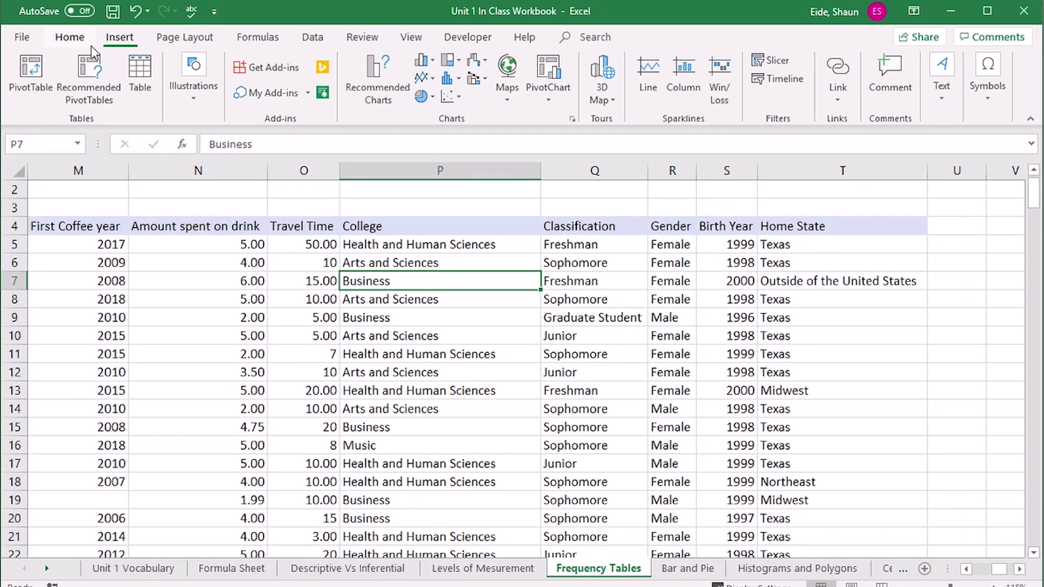
Insert a PivotTable from the survey range A4:T234 on the existing worksheet at cell W4
{"action": "left_click", "coordinate": [31, 92]}
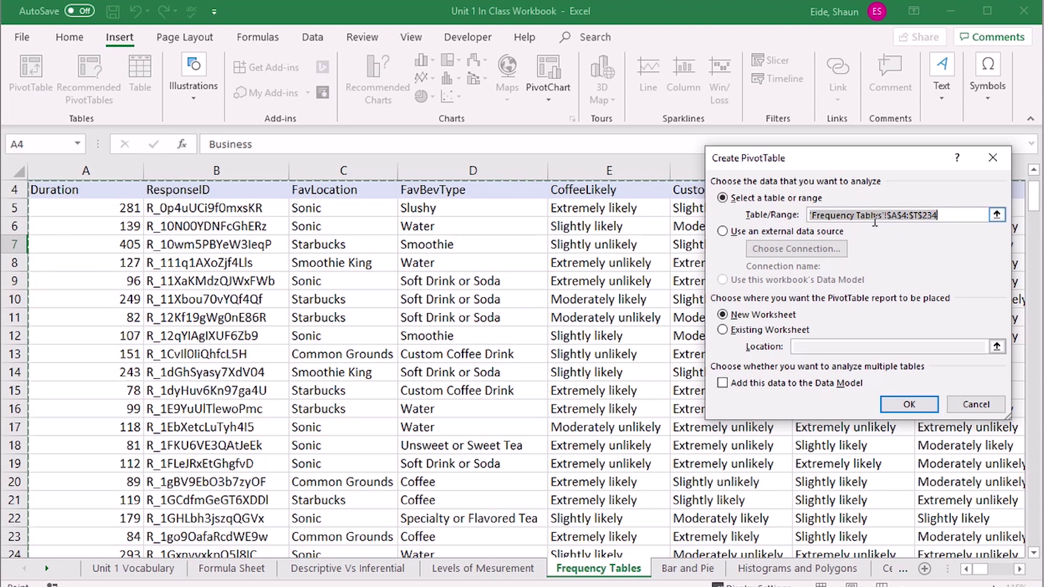
{"action": "scroll", "coordinate": [370, 282], "scroll_direction": "up", "scroll_amount": 1}
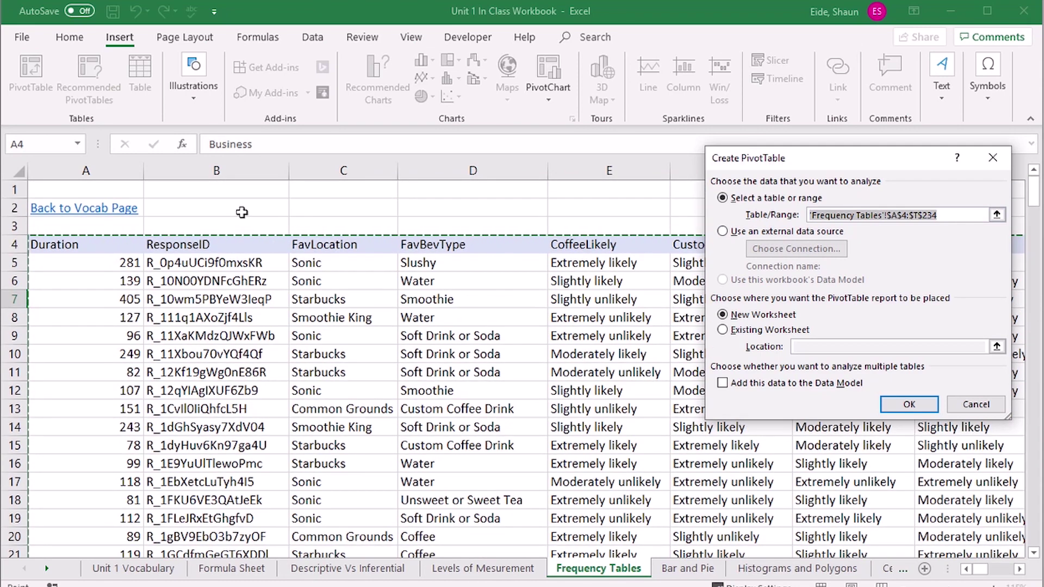
{"action": "mouse_move", "coordinate": [983, 570]}
{"action": "left_mouse_down"}
{"action": "mouse_move", "coordinate": [1016, 572]}
{"action": "mouse_move", "coordinate": [973, 571]}
{"action": "left_mouse_up"}
{"action": "scroll", "coordinate": [270, 448], "scroll_direction": "down", "scroll_amount": 12}
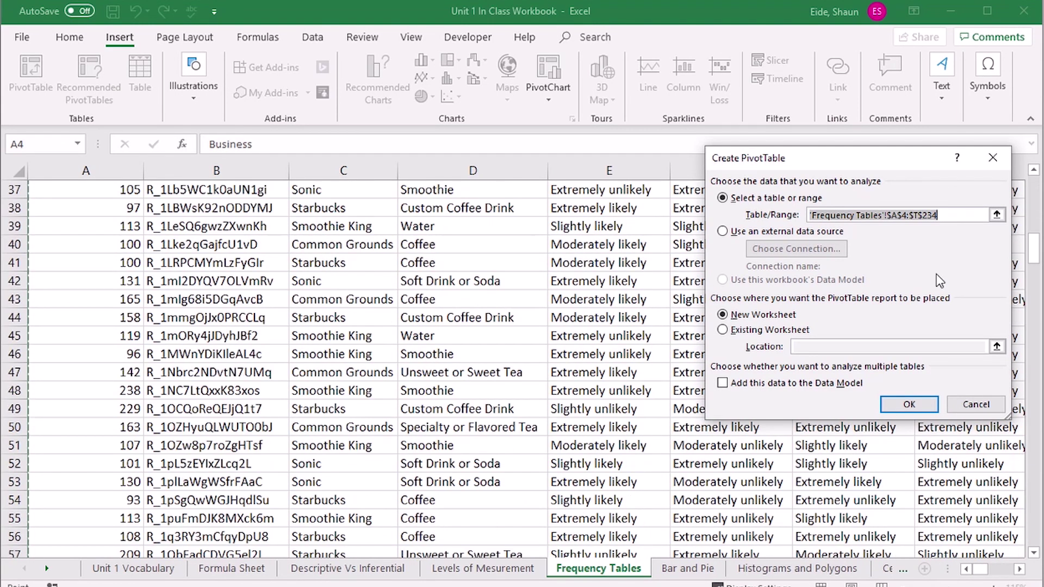
{"action": "left_click_drag", "start_coordinate": [1033, 263], "coordinate": [1033, 193]}
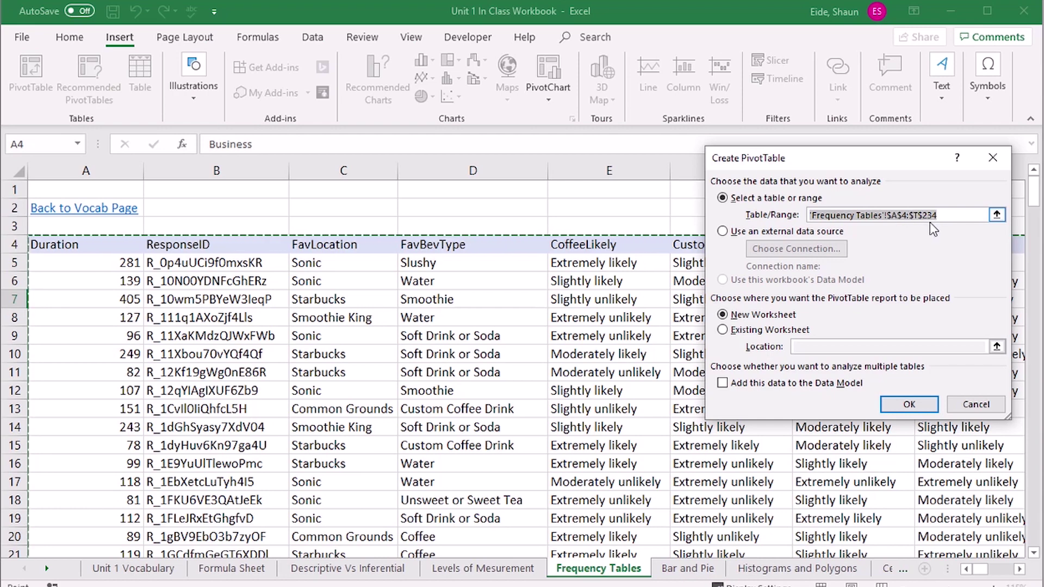
{"action": "left_click", "coordinate": [724, 330]}
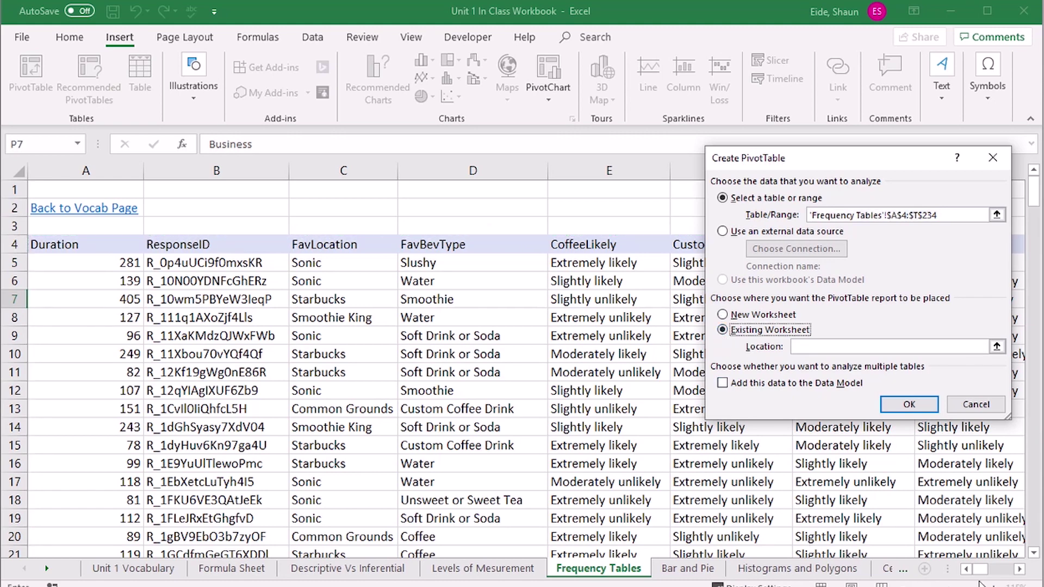
{"action": "left_click_drag", "start_coordinate": [984, 575], "coordinate": [1005, 575]}
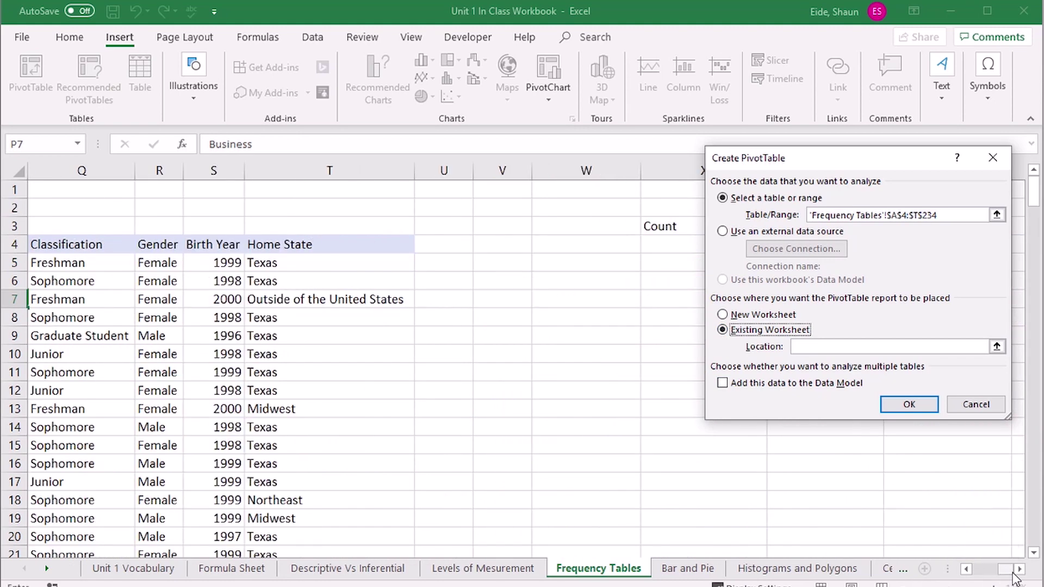
{"action": "left_click", "coordinate": [837, 348]}
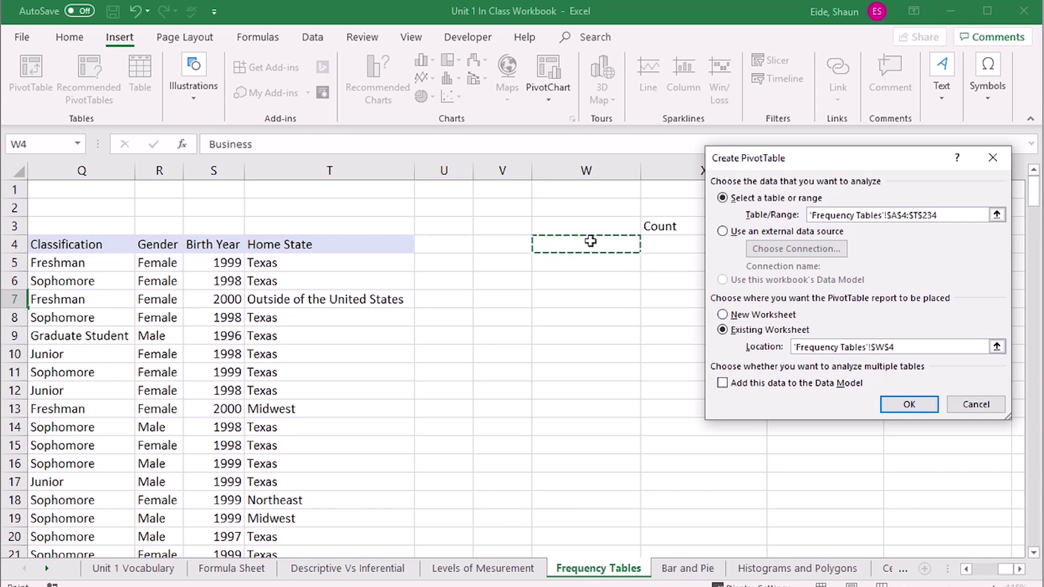
{"action": "left_click", "coordinate": [907, 405]}
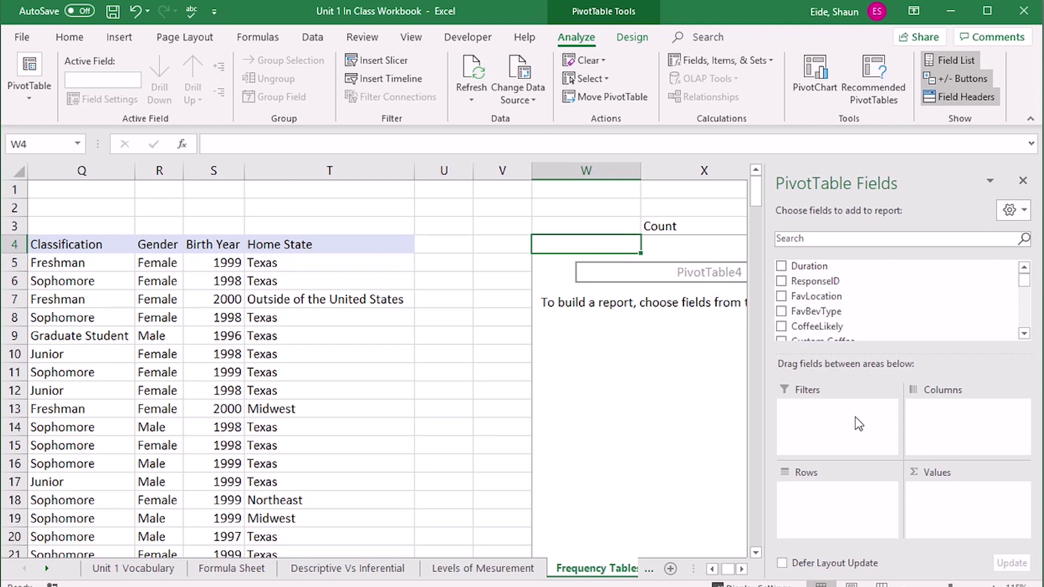
Add FavLocation to the PivotTable as both the row field and a counted value field
{"action": "left_click", "coordinate": [782, 297]}
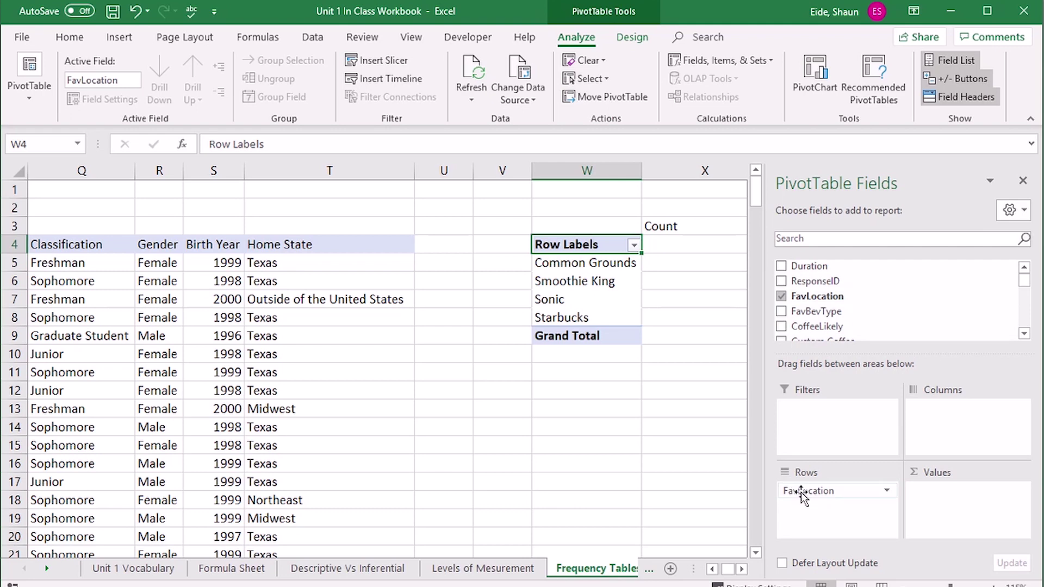
{"action": "left_click_drag", "start_coordinate": [822, 296], "coordinate": [971, 528]}
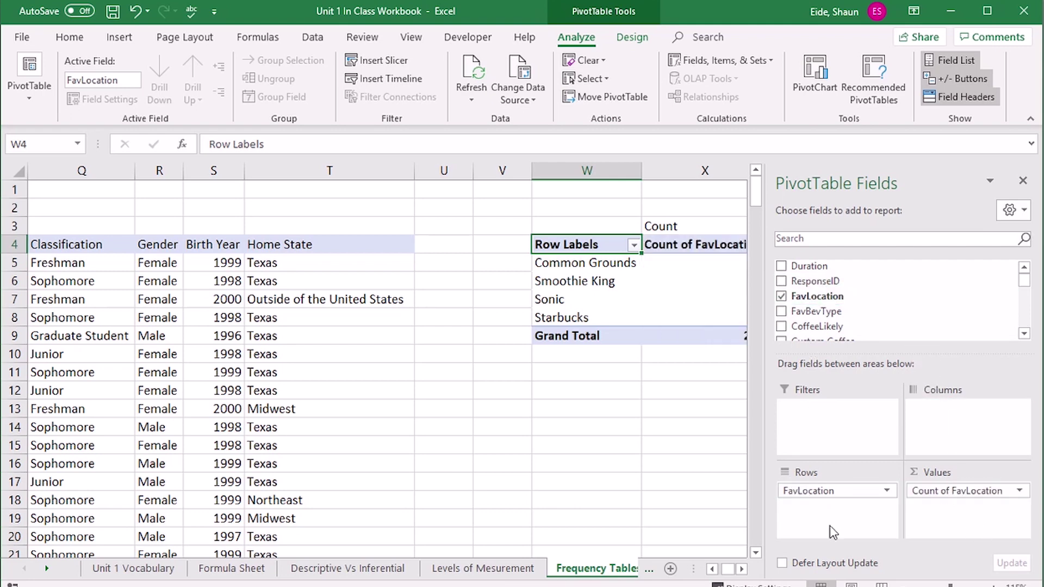
{"action": "left_click", "coordinate": [741, 568]}
{"action": "left_click", "coordinate": [741, 568]}
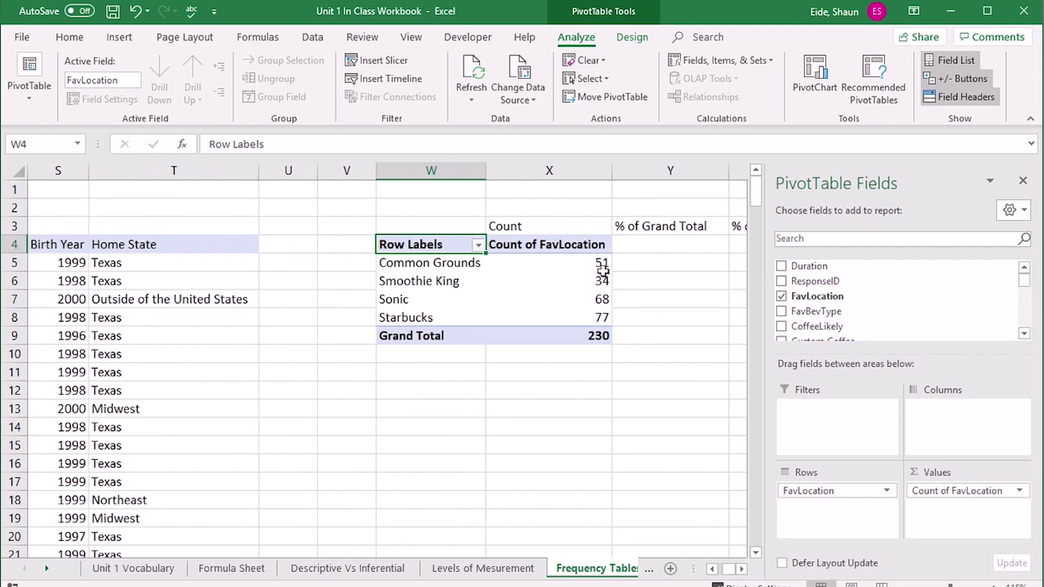
Rename the PivotTable's Count of FavLocation value field to "Frequency"
{"action": "mouse_move", "coordinate": [608, 284]}
{"action": "left_click", "coordinate": [595, 244]}
{"action": "left_click", "coordinate": [569, 270]}
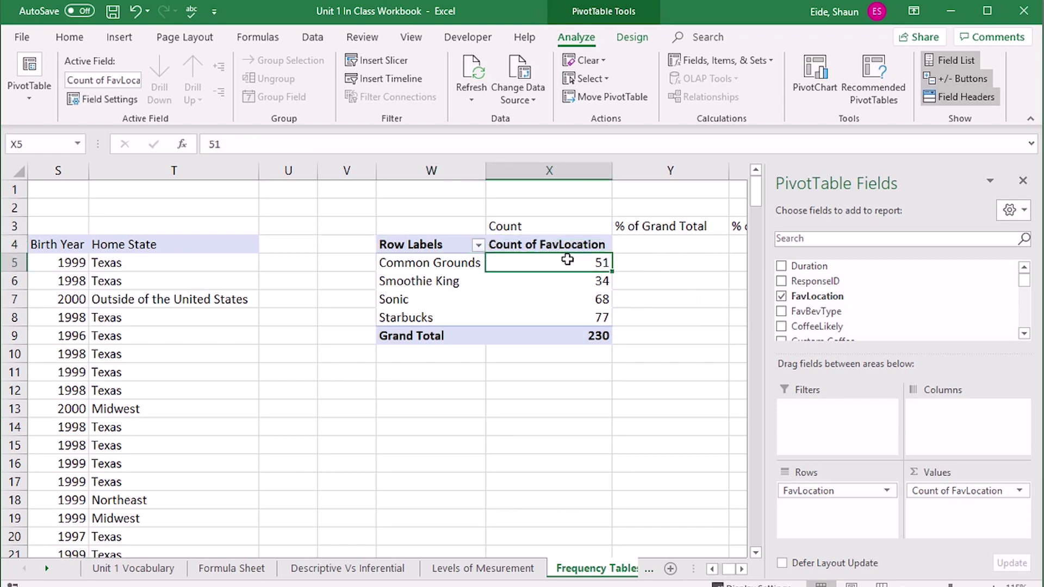
{"action": "mouse_move", "coordinate": [567, 258]}
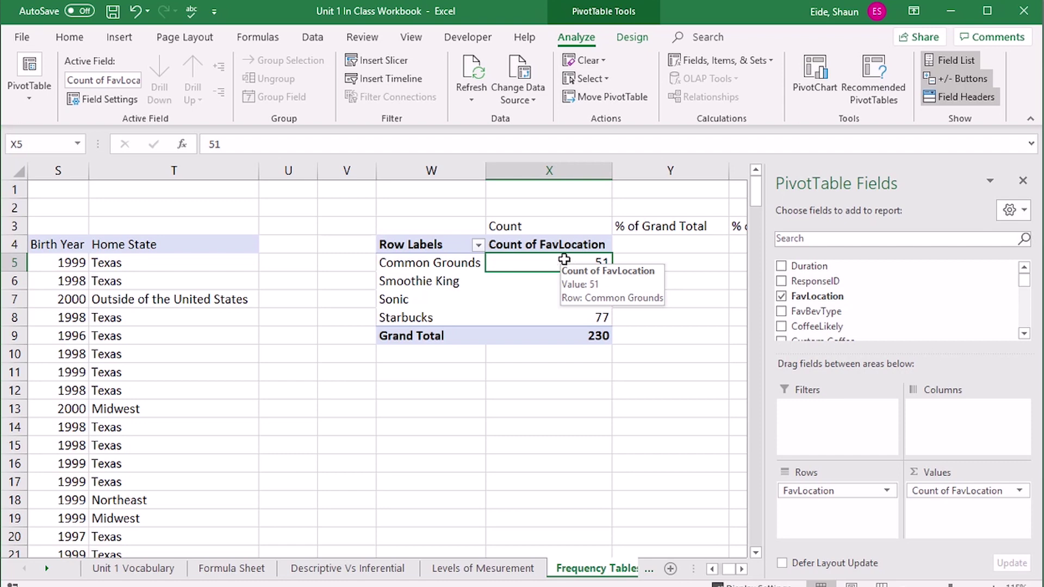
{"action": "left_click", "coordinate": [541, 319]}
{"action": "left_click", "coordinate": [546, 277]}
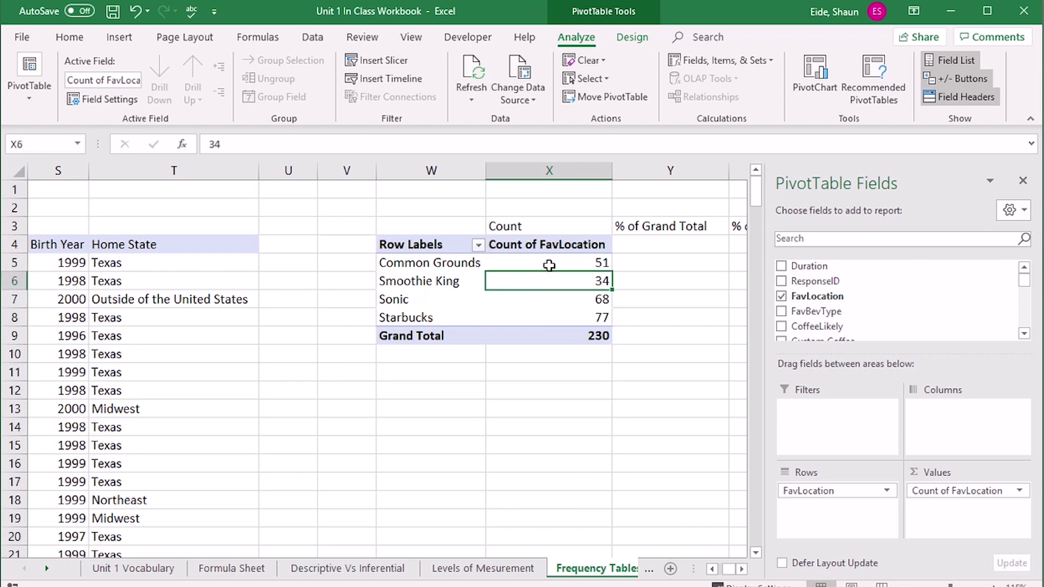
{"action": "left_click", "coordinate": [548, 262]}
{"action": "left_click", "coordinate": [549, 244]}
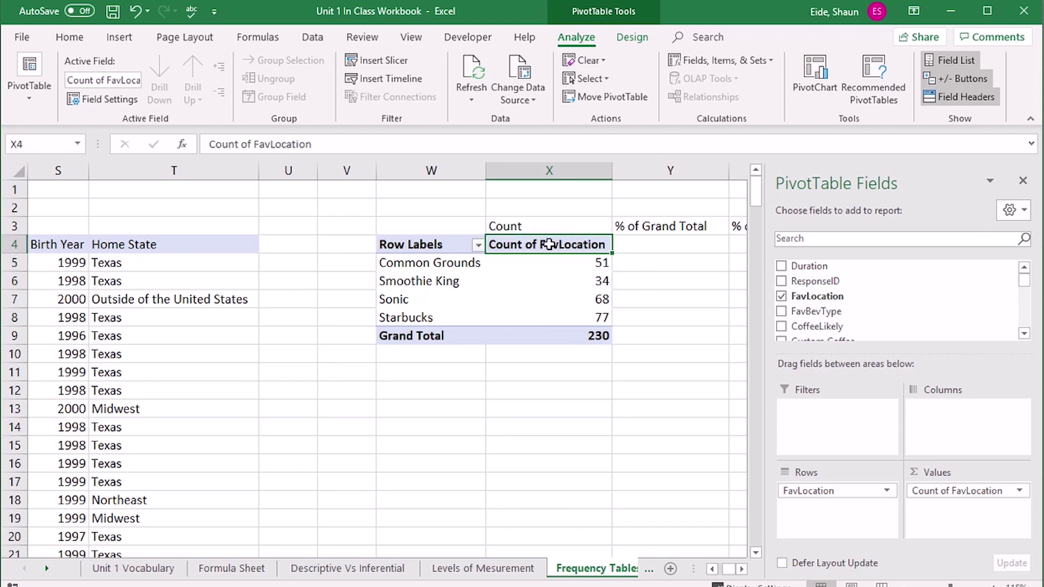
{"action": "double_click", "coordinate": [549, 244]}
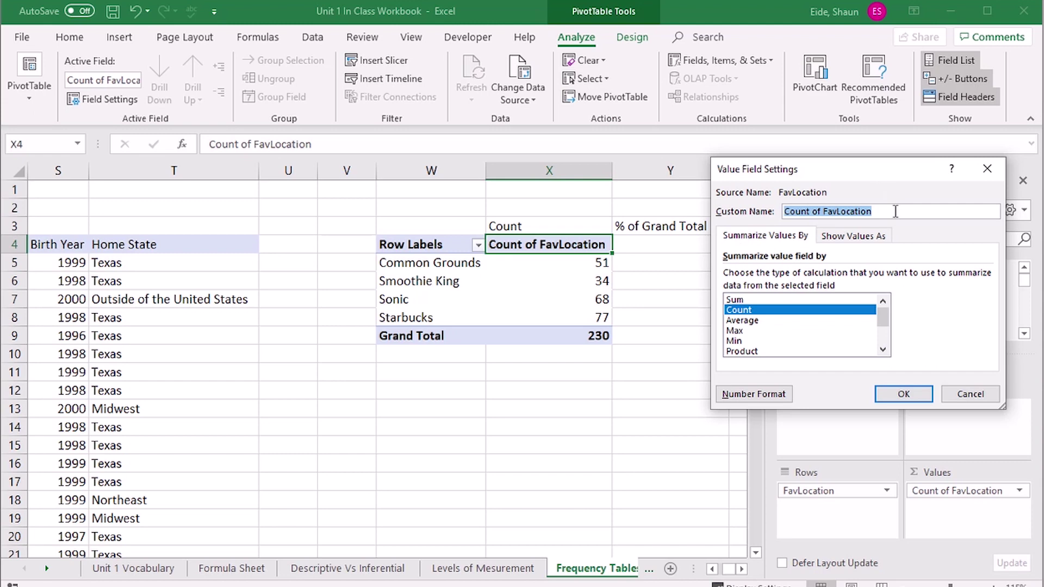
{"action": "type", "text": "Frequency"}
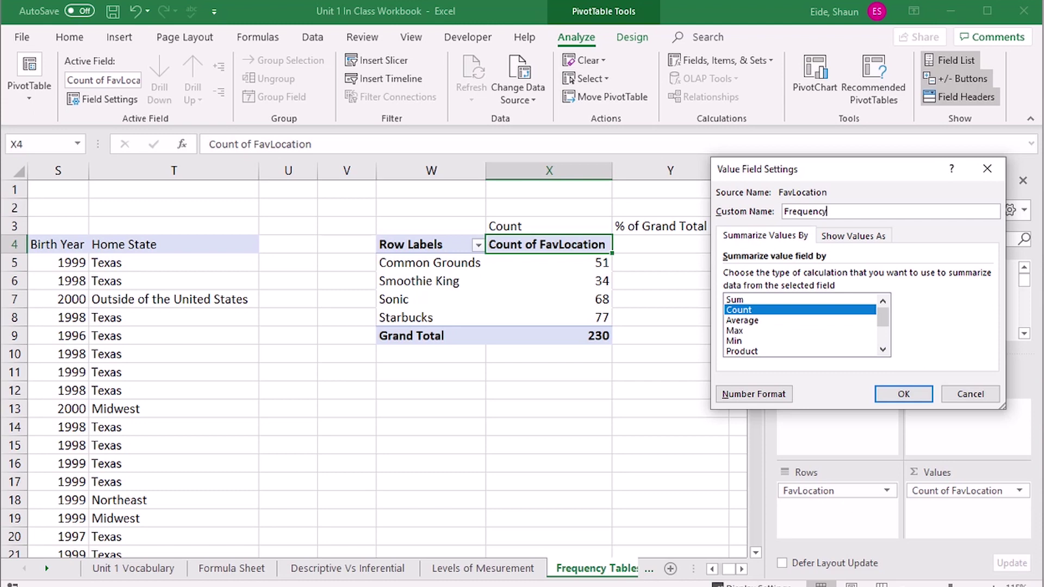
{"action": "left_click", "coordinate": [902, 395]}
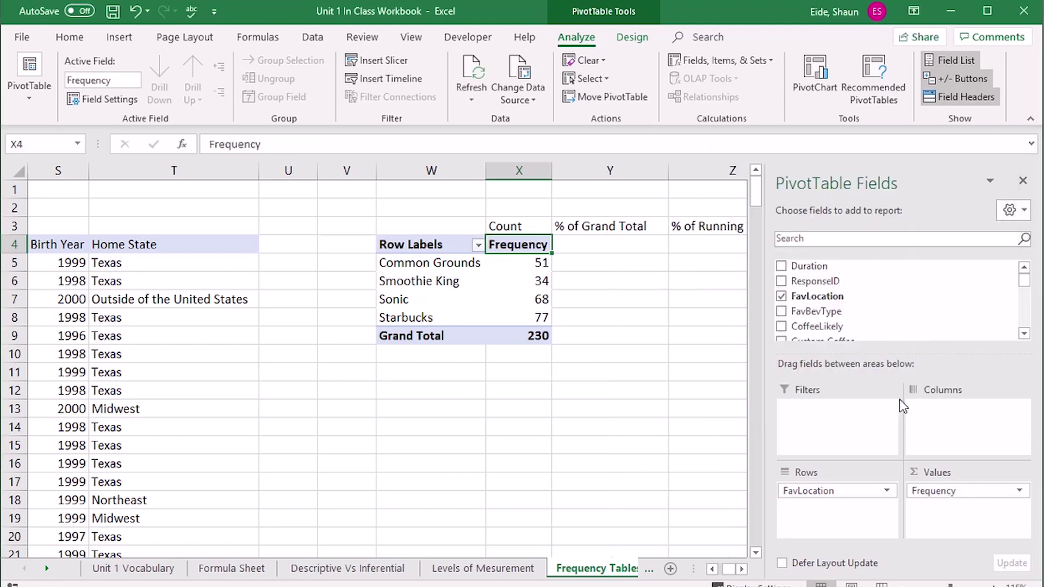
Examine the frequency of each favorite location in the PivotTable along with the grand total
{"action": "left_click", "coordinate": [675, 372]}
{"action": "left_click", "coordinate": [602, 263]}
{"action": "left_click", "coordinate": [519, 244]}
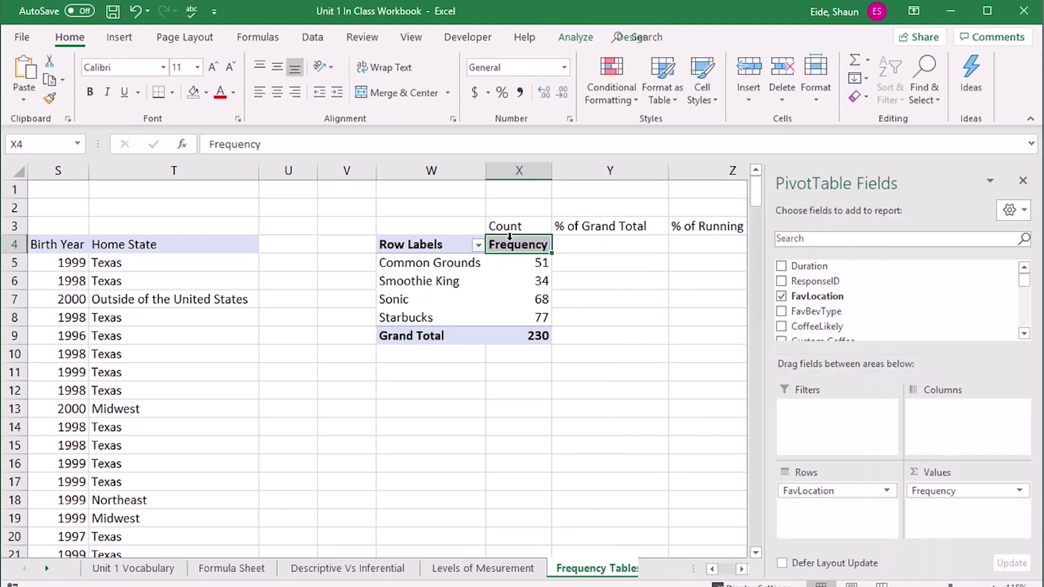
{"action": "left_click", "coordinate": [515, 262]}
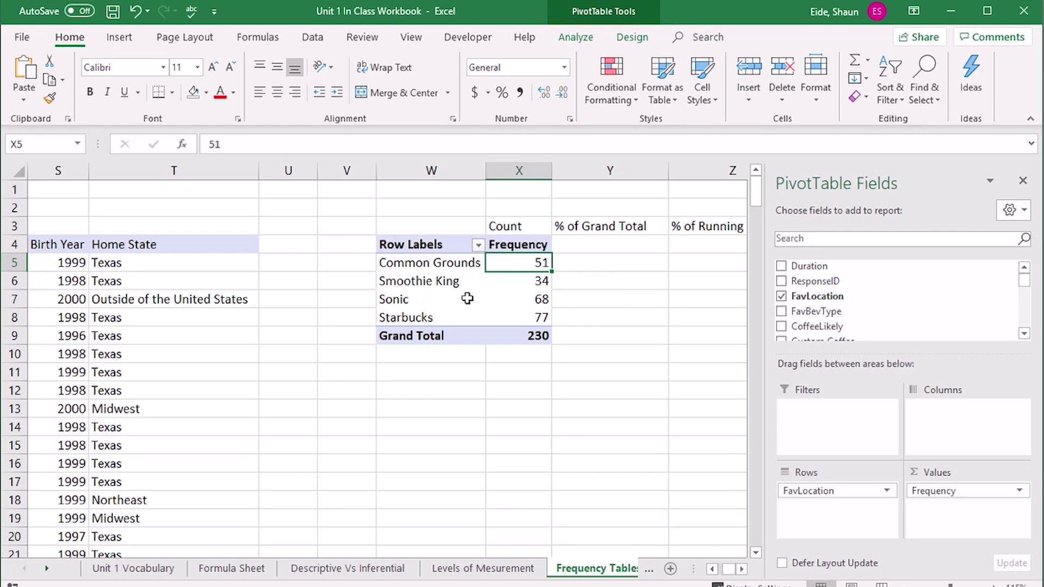
{"action": "left_click_drag", "start_coordinate": [412, 244], "coordinate": [541, 338]}
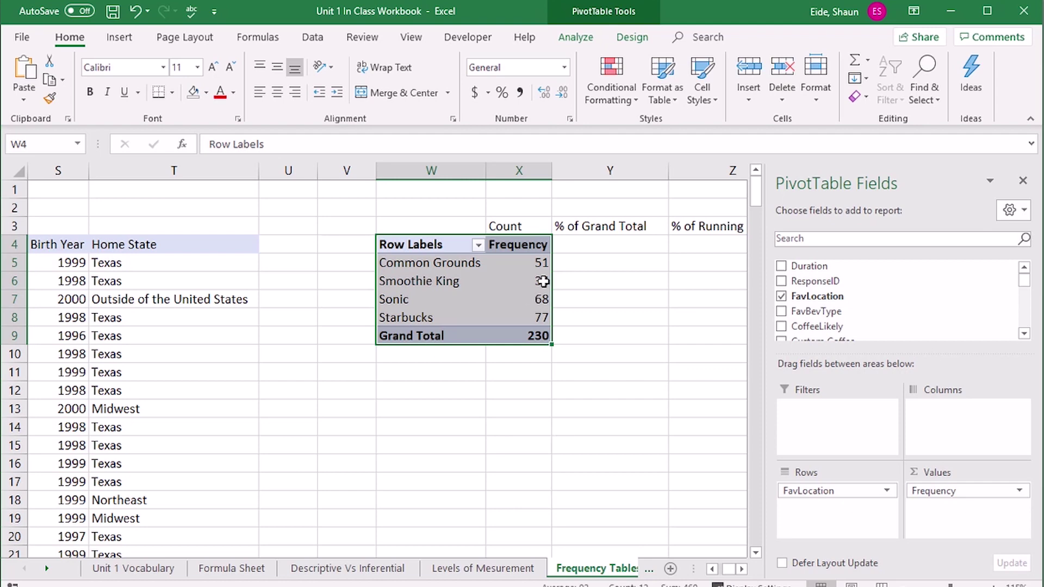
{"action": "left_click", "coordinate": [539, 263]}
{"action": "left_click", "coordinate": [446, 263]}
{"action": "left_click", "coordinate": [541, 283]}
{"action": "left_click", "coordinate": [474, 284]}
{"action": "left_click", "coordinate": [492, 298]}
{"action": "left_click", "coordinate": [448, 306]}
{"action": "left_click", "coordinate": [532, 319]}
{"action": "left_click", "coordinate": [447, 309]}
{"action": "left_click", "coordinate": [413, 311]}
{"action": "left_click", "coordinate": [532, 352]}
{"action": "left_click", "coordinate": [533, 338]}
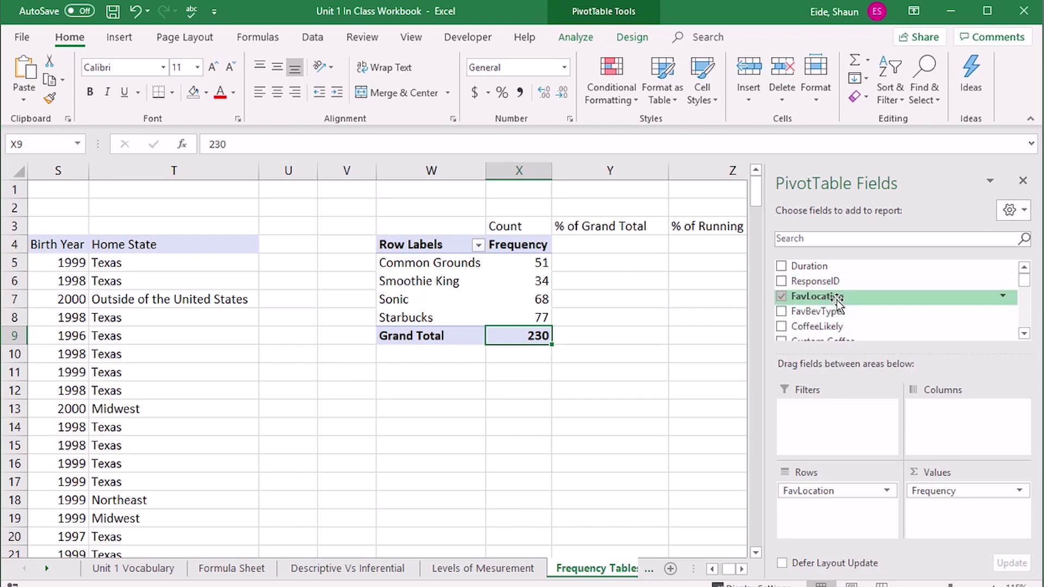
Add FavLocation to the PivotTable values a second time, beside the Frequency column
{"action": "left_click_drag", "start_coordinate": [853, 299], "coordinate": [933, 518]}
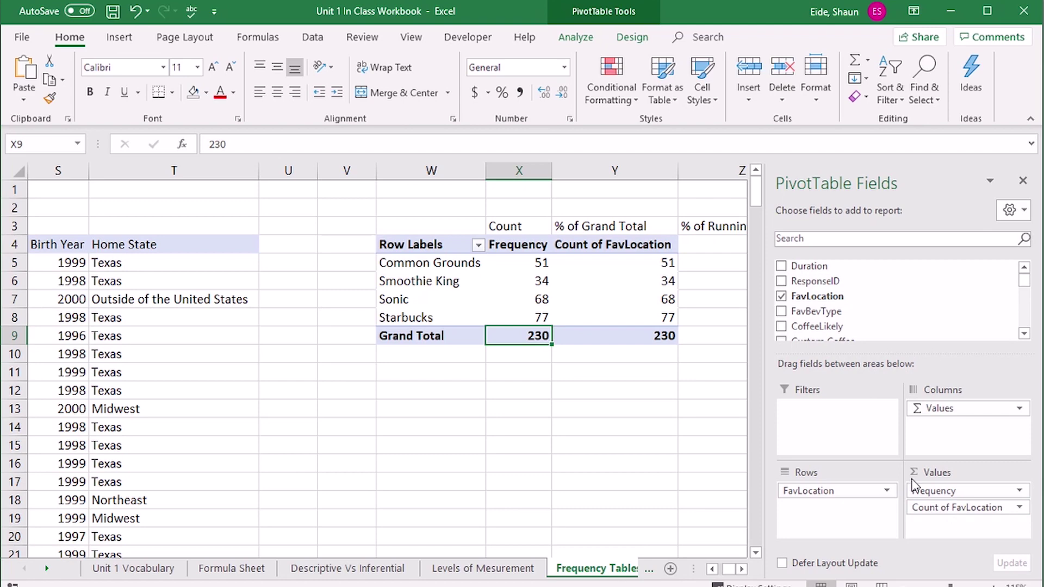
{"action": "left_click", "coordinate": [623, 276]}
{"action": "left_click", "coordinate": [637, 246]}
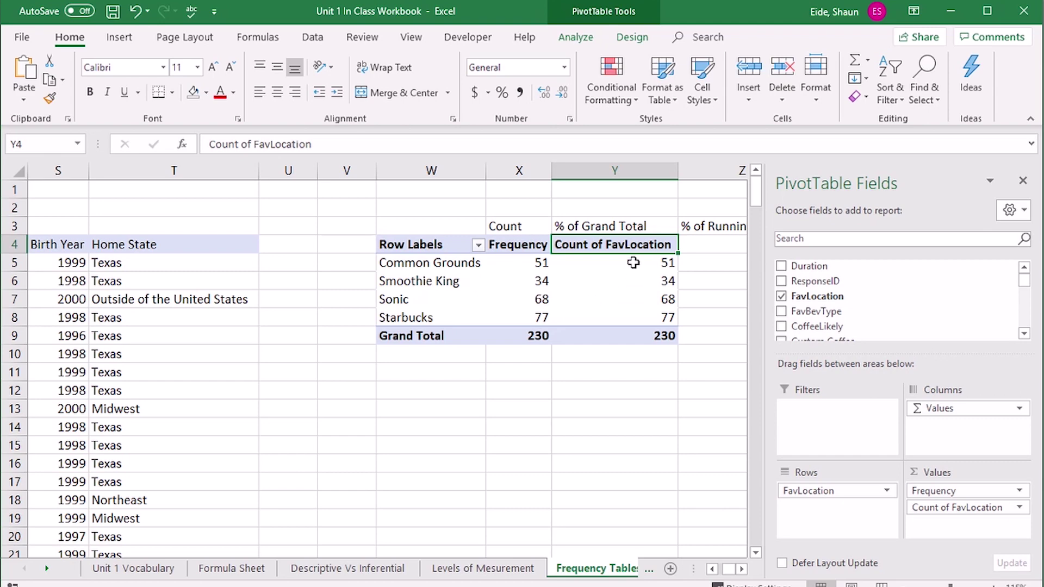
Open the value field settings of Count of FavLocation and choose Count as the summary calculation
{"action": "double_click", "coordinate": [634, 246]}
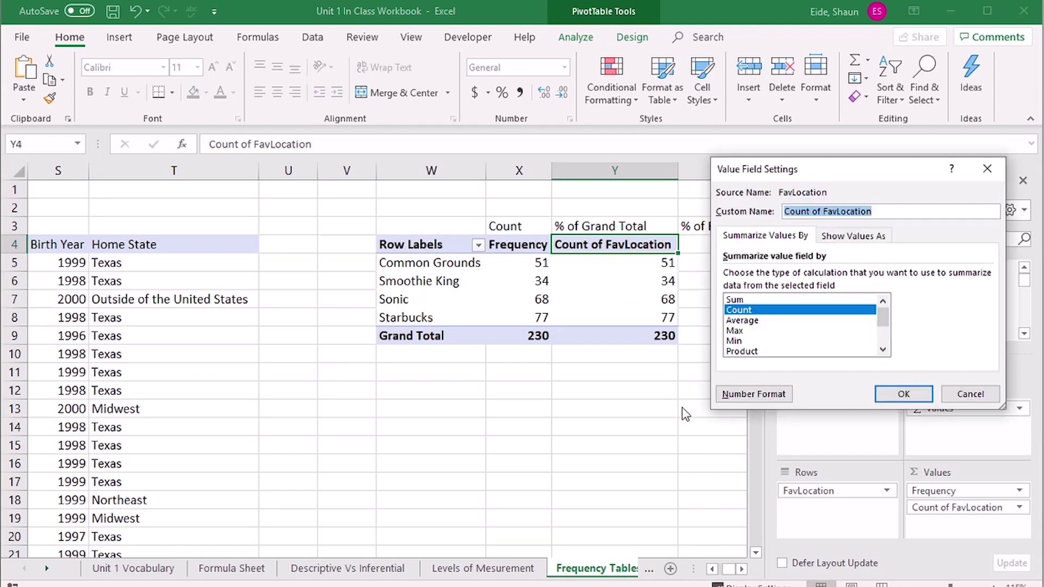
{"action": "left_click", "coordinate": [752, 298]}
{"action": "left_click", "coordinate": [761, 320]}
{"action": "left_click", "coordinate": [760, 341]}
{"action": "left_click", "coordinate": [760, 352]}
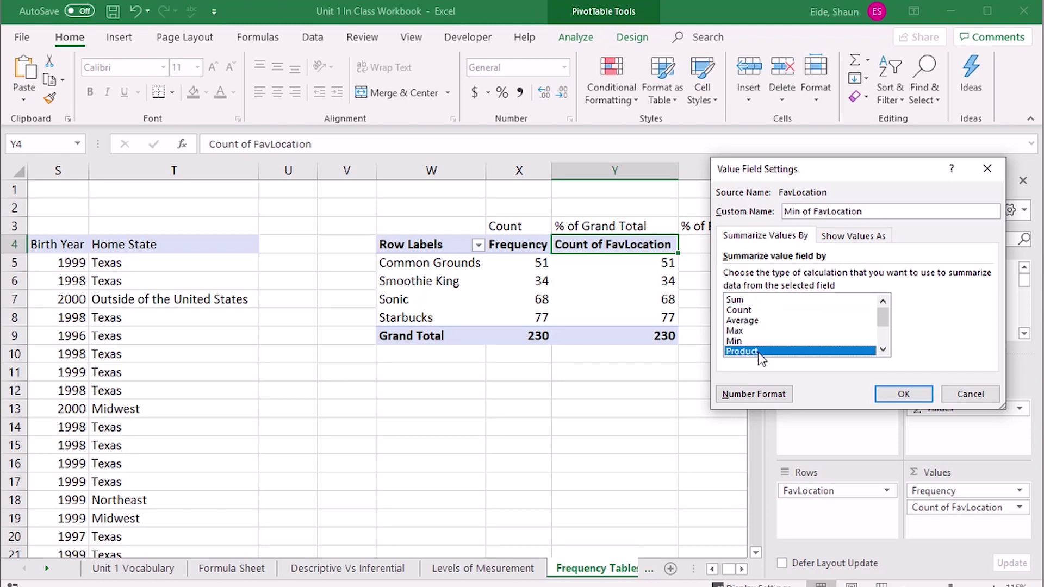
{"action": "left_click", "coordinate": [754, 310]}
Show the Count of FavLocation values as % of Grand Total
{"action": "left_click", "coordinate": [849, 235]}
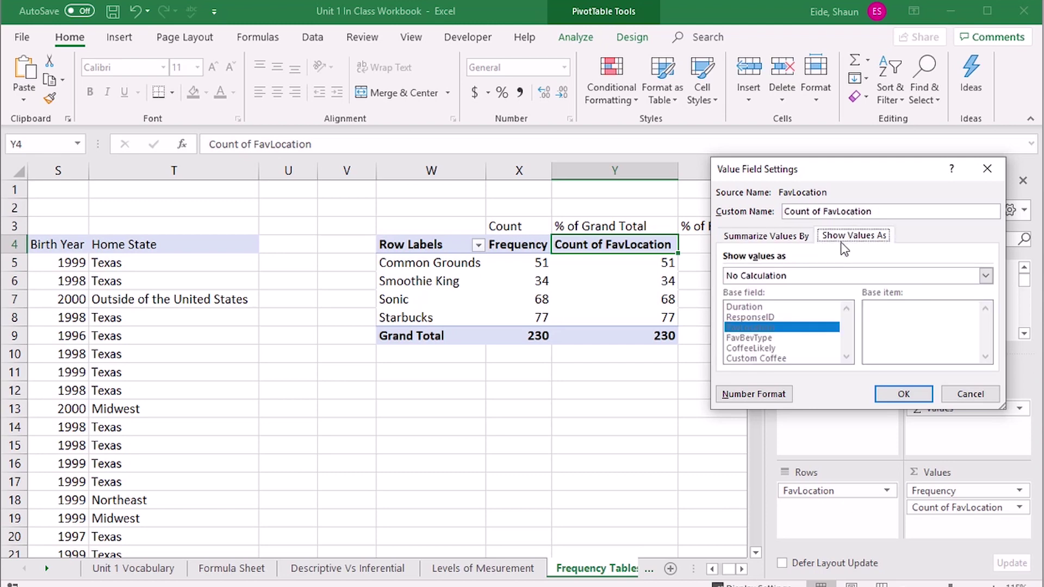
{"action": "left_click", "coordinate": [829, 275]}
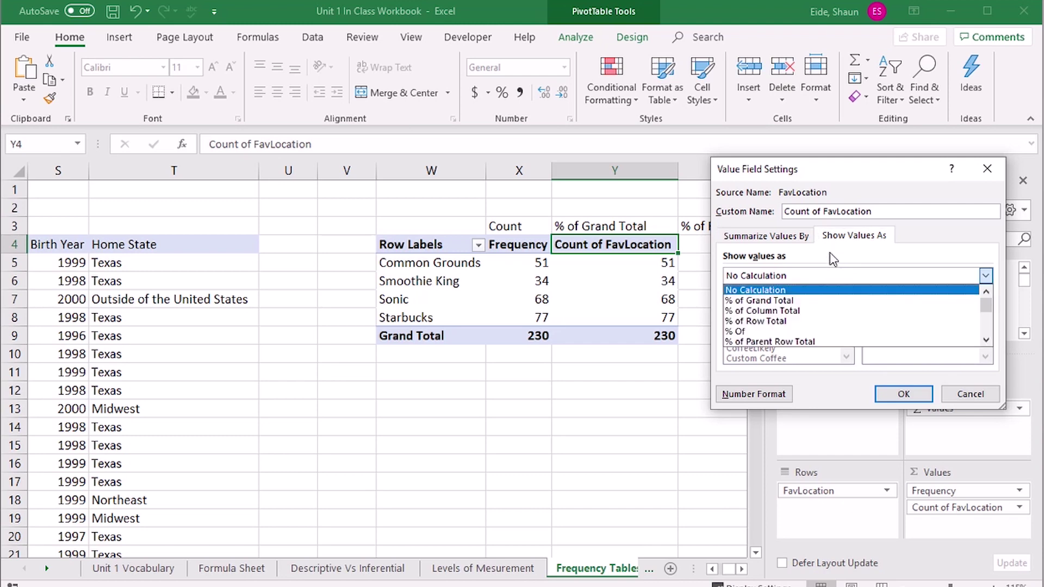
{"action": "left_click", "coordinate": [767, 235]}
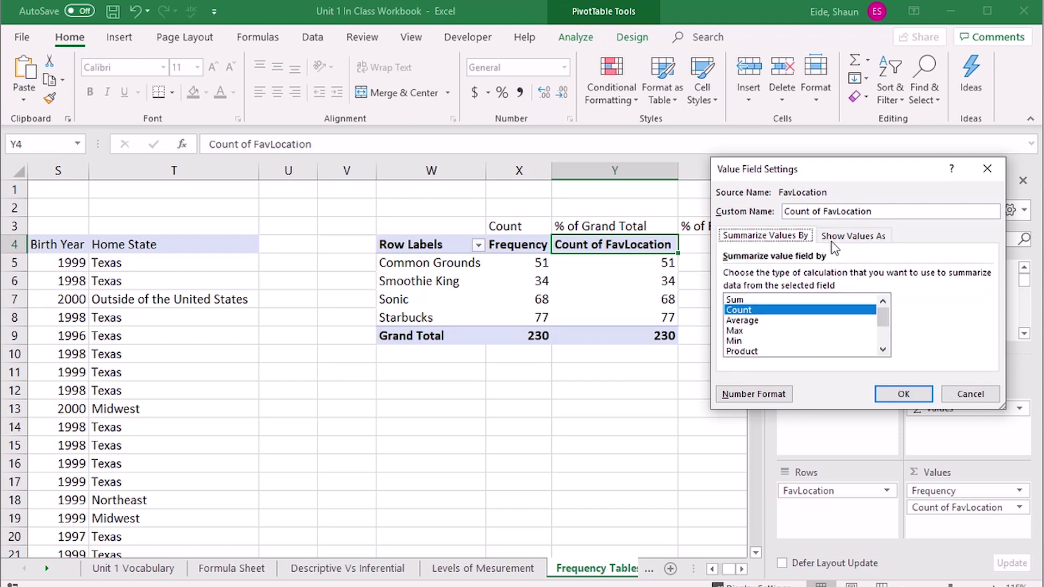
{"action": "left_click", "coordinate": [868, 246]}
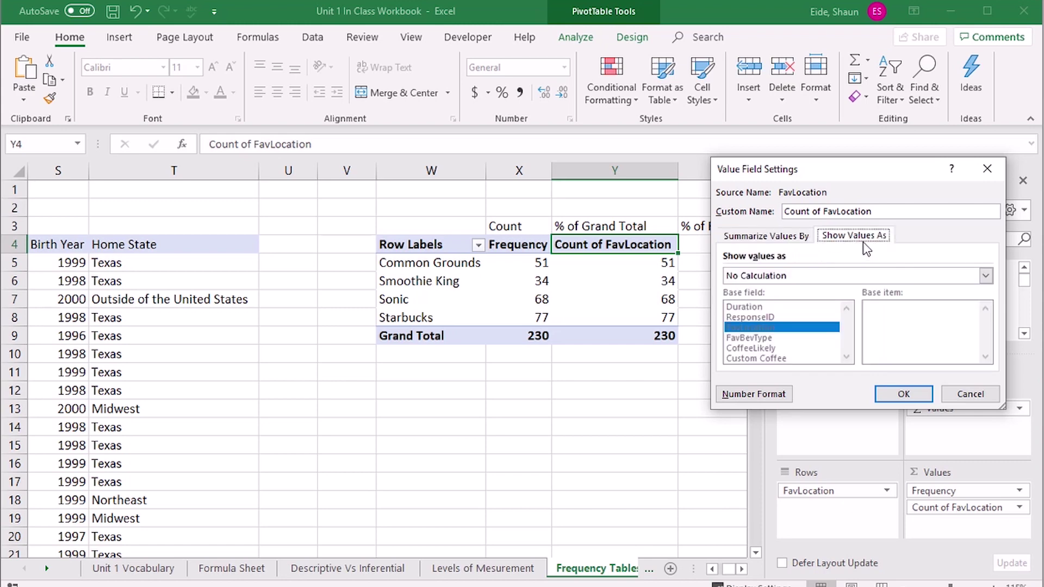
{"action": "left_click", "coordinate": [817, 278]}
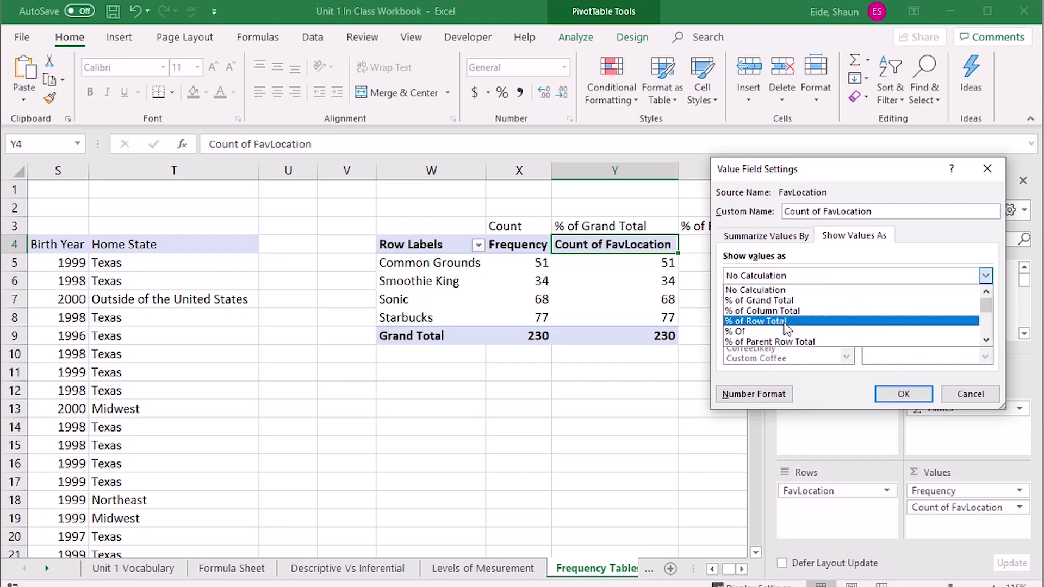
{"action": "scroll", "coordinate": [786, 317], "scroll_direction": "down", "scroll_amount": 2}
{"action": "scroll", "coordinate": [785, 324], "scroll_direction": "down", "scroll_amount": 3}
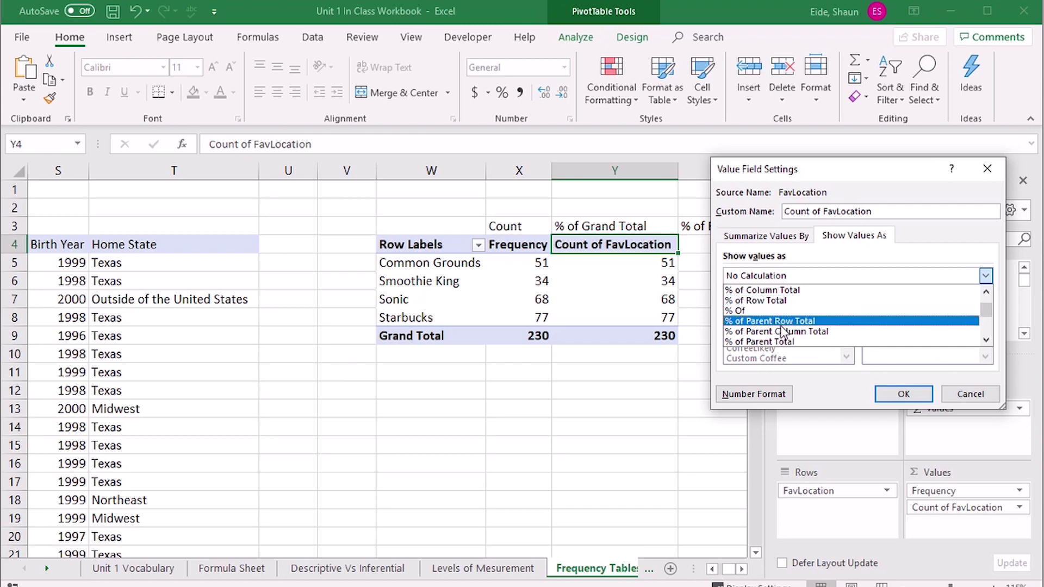
{"action": "scroll", "coordinate": [784, 338], "scroll_direction": "down", "scroll_amount": 3}
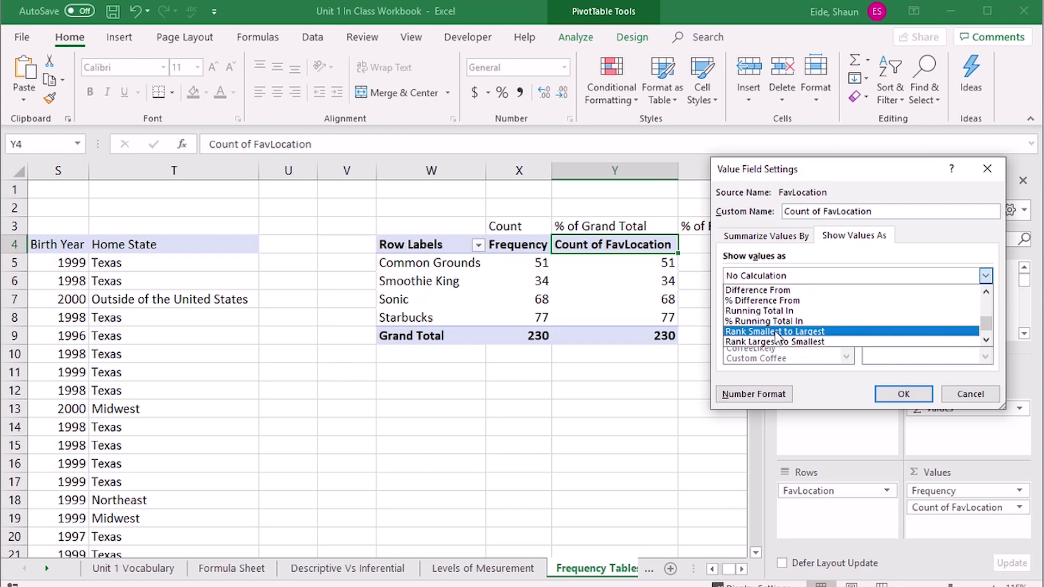
{"action": "scroll", "coordinate": [764, 326], "scroll_direction": "up", "scroll_amount": 5}
{"action": "scroll", "coordinate": [762, 326], "scroll_direction": "up", "scroll_amount": 1}
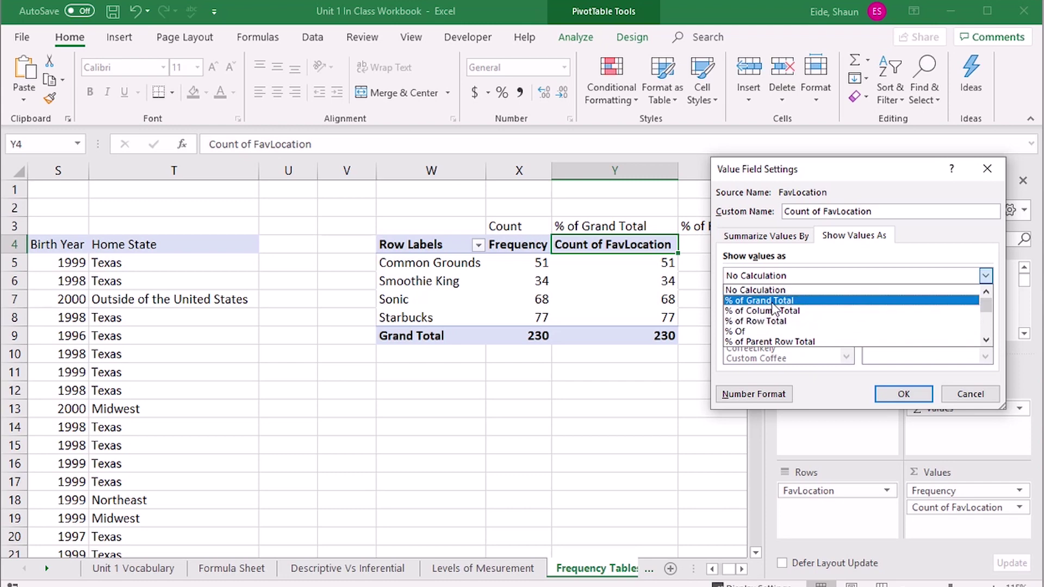
{"action": "left_click", "coordinate": [776, 301]}
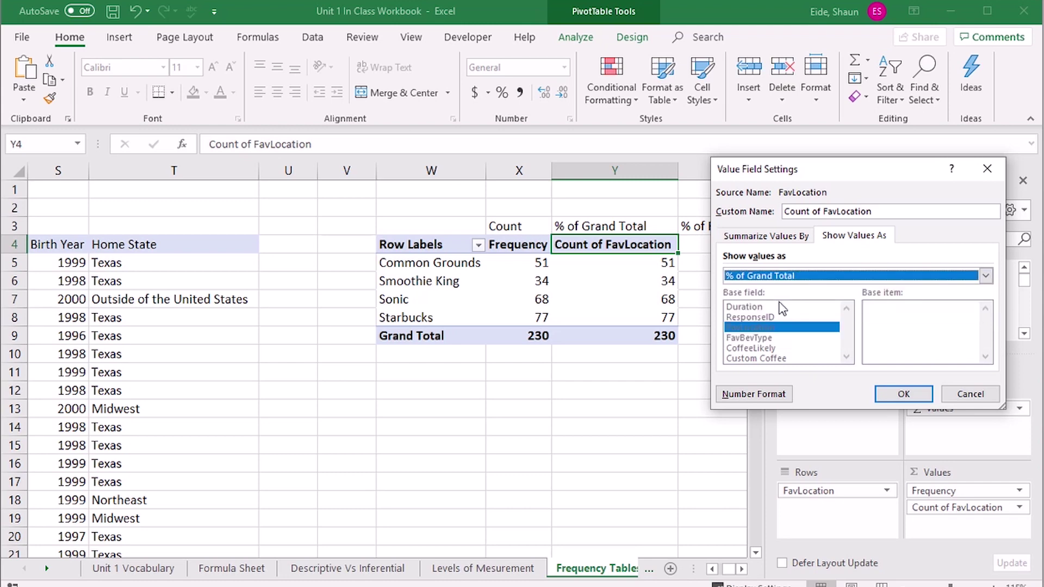
Rename the percent of grand total value field to "Relative Frequency" and apply its settings
{"action": "left_click", "coordinate": [832, 213]}
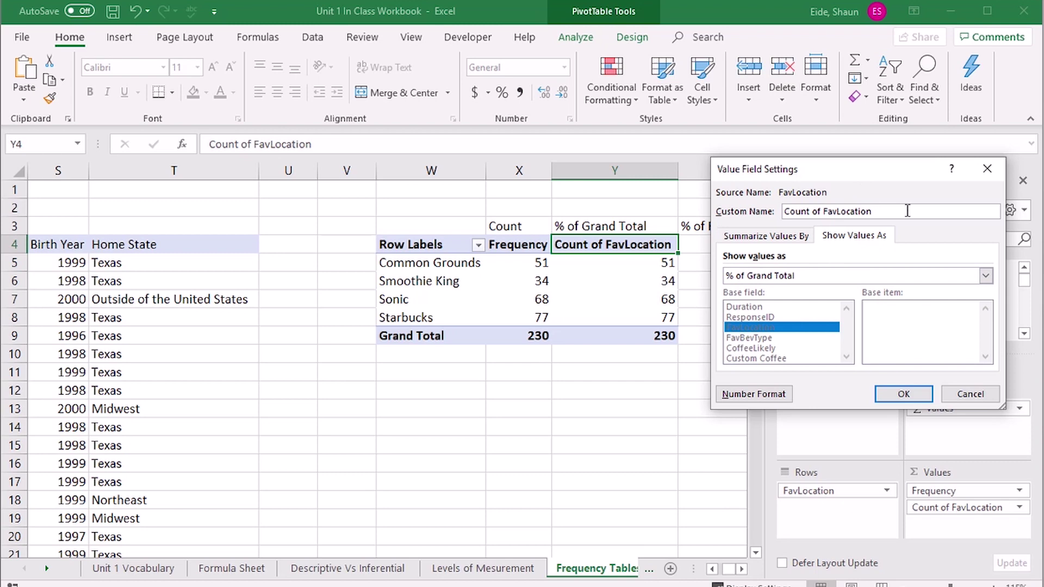
{"action": "left_click_drag", "start_coordinate": [907, 211], "coordinate": [614, 163]}
{"action": "type", "text": "Relative Frequency"}
{"action": "key", "text": "Return"}
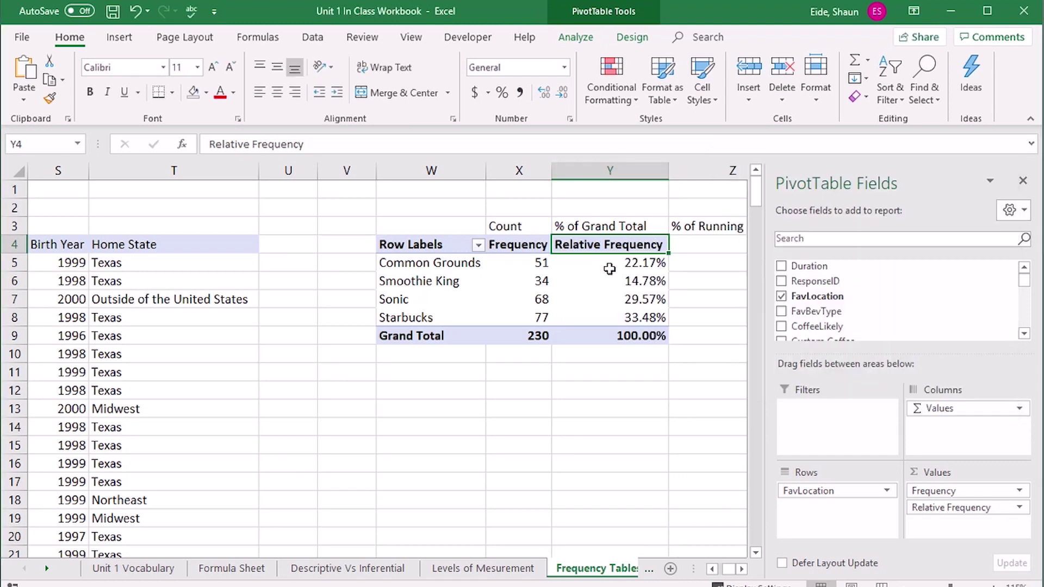
{"action": "left_click", "coordinate": [610, 269]}
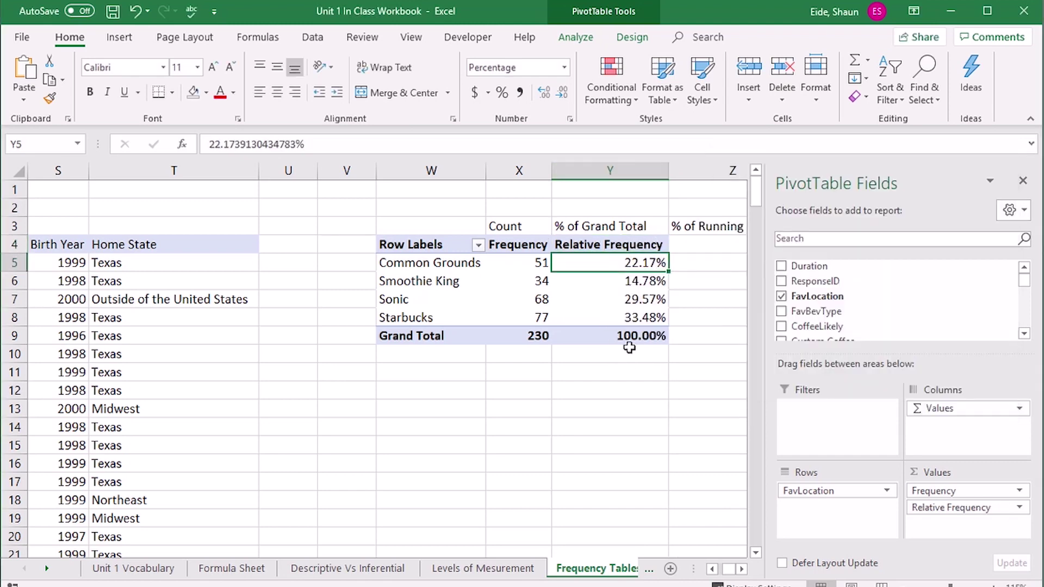
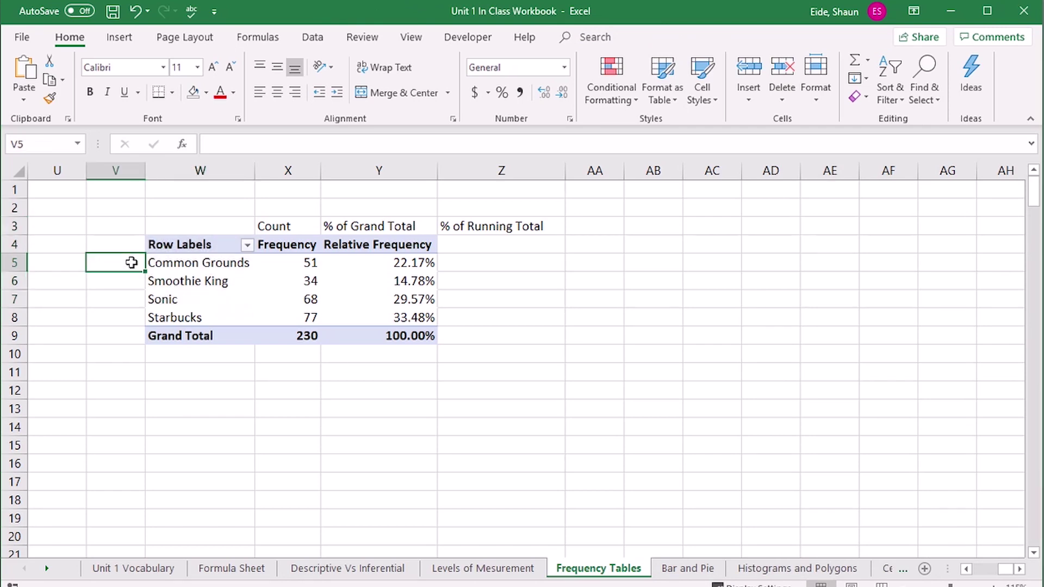
Number the four location rows 1 to 4 in cells V5:V8 and clear those numbers again
{"action": "type", "text": "1"}
{"action": "key", "text": "Return"}
{"action": "type", "text": "2"}
{"action": "key", "text": "Return"}
{"action": "type", "text": "3"}
{"action": "key", "text": "Return"}
{"action": "type", "text": "4"}
{"action": "key", "text": "Return"}
{"action": "key", "text": "Up"}
{"action": "key", "text": "Up"}
{"action": "left_click_drag", "start_coordinate": [131, 262], "coordinate": [136, 321]}
{"action": "key", "text": "Delete"}
Sort the PivotTable locations by Frequency from largest to smallest
{"action": "left_click", "coordinate": [294, 299]}
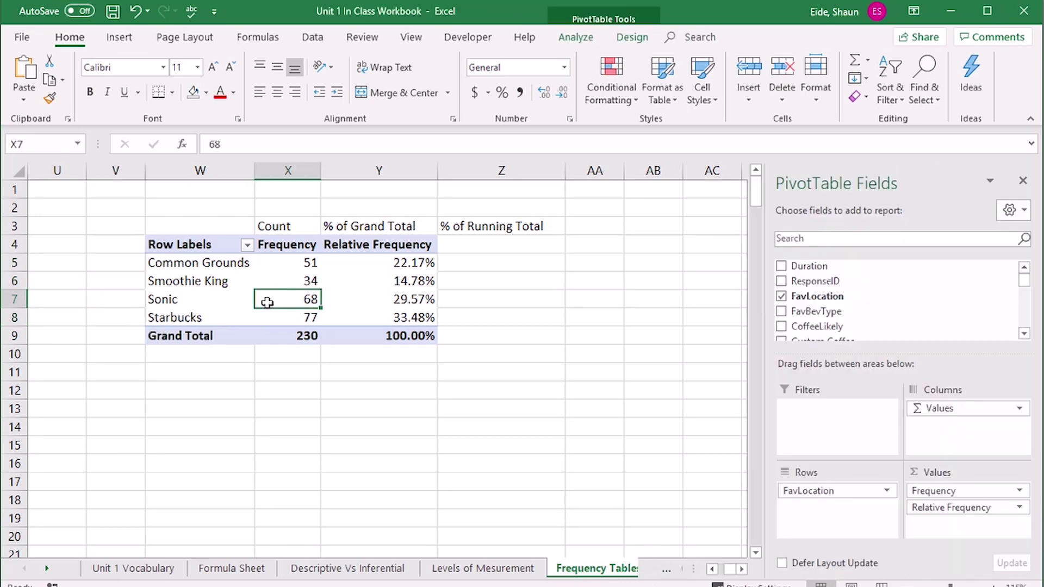
{"action": "left_click", "coordinate": [291, 269]}
{"action": "right_click", "coordinate": [295, 279]}
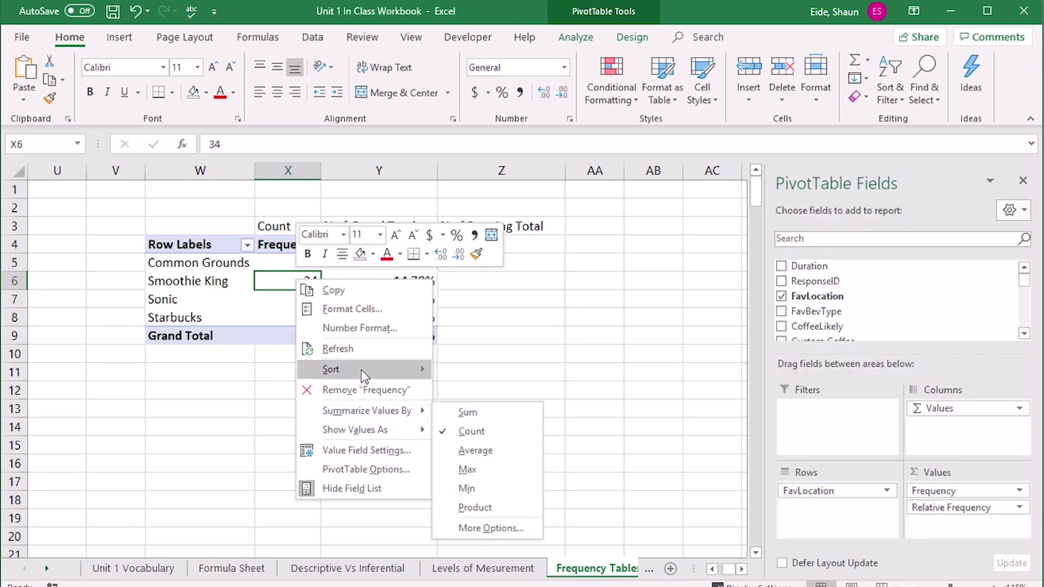
{"action": "mouse_move", "coordinate": [361, 369]}
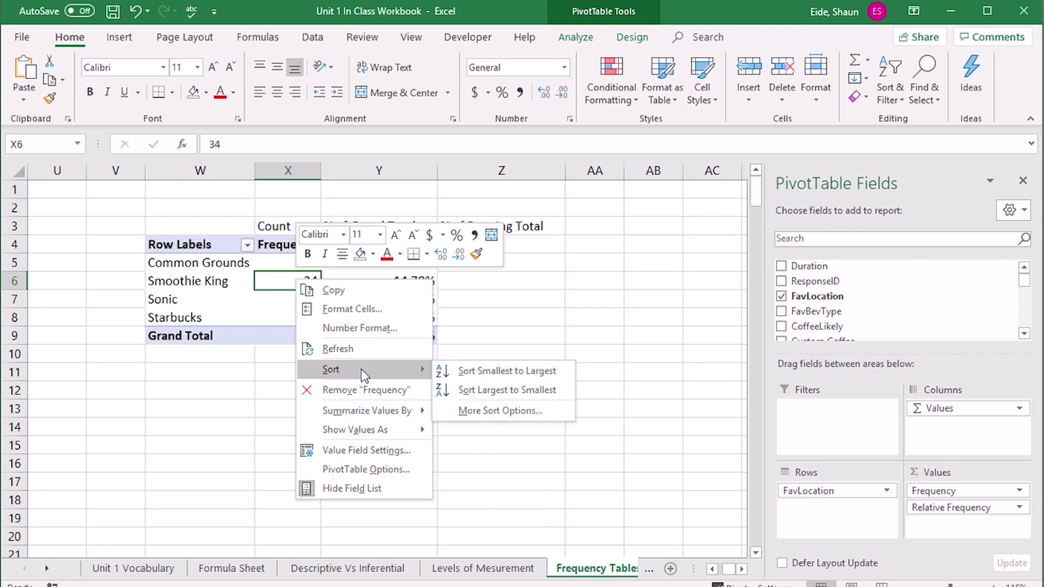
{"action": "left_click", "coordinate": [478, 389]}
{"action": "left_click", "coordinate": [410, 442]}
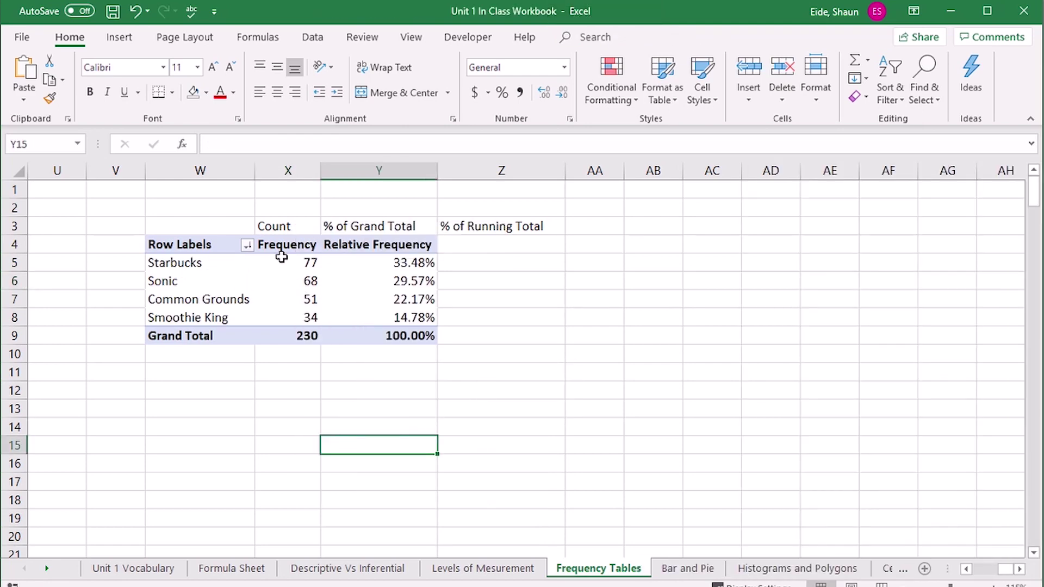
{"action": "left_click", "coordinate": [316, 280]}
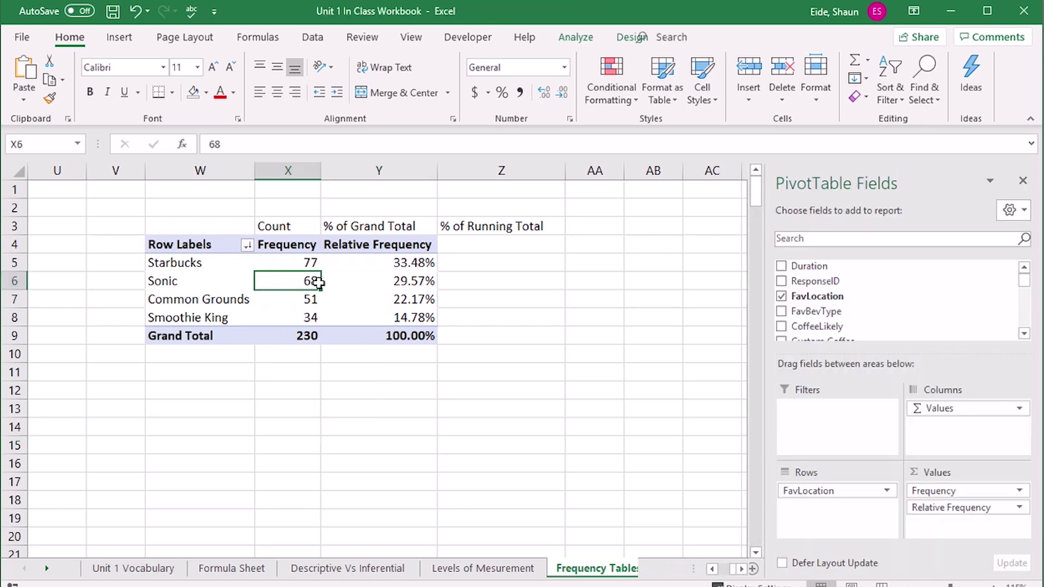
Add FavLocation to the PivotTable values a third time, after Relative Frequency
{"action": "left_click", "coordinate": [454, 262]}
{"action": "left_click", "coordinate": [345, 262]}
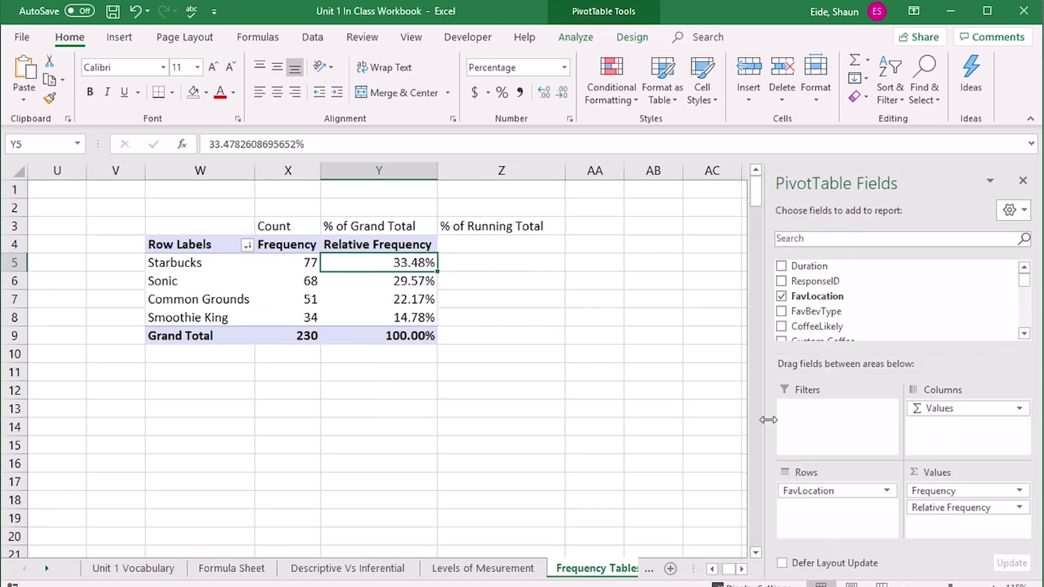
{"action": "left_click_drag", "start_coordinate": [813, 296], "coordinate": [938, 517]}
{"action": "left_click", "coordinate": [514, 237]}
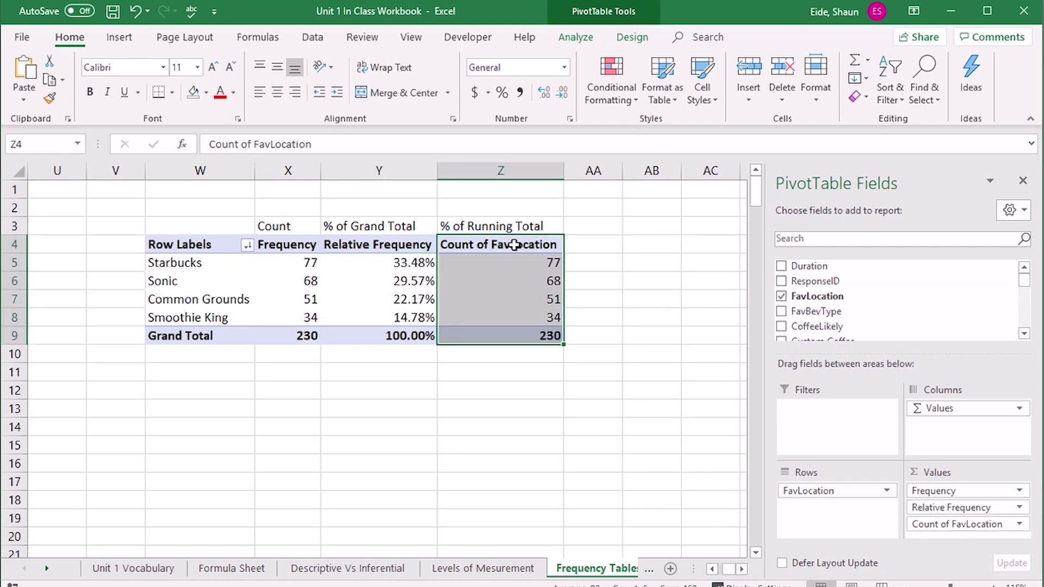
Show the new Count of FavLocation values as % Running Total In with FavLocation as the base field
{"action": "double_click", "coordinate": [514, 245]}
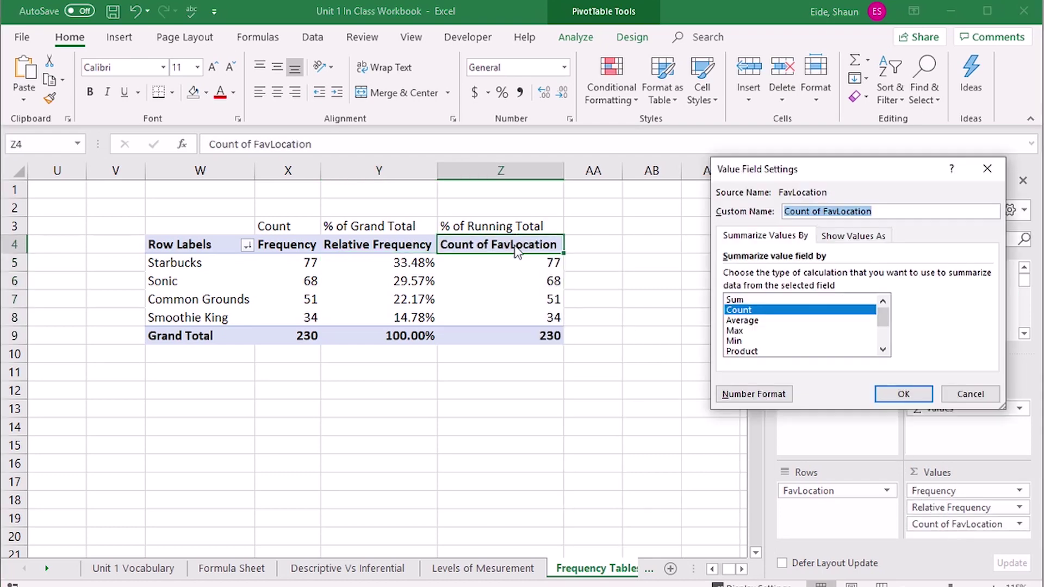
{"action": "left_click", "coordinate": [874, 236]}
{"action": "left_click", "coordinate": [760, 275]}
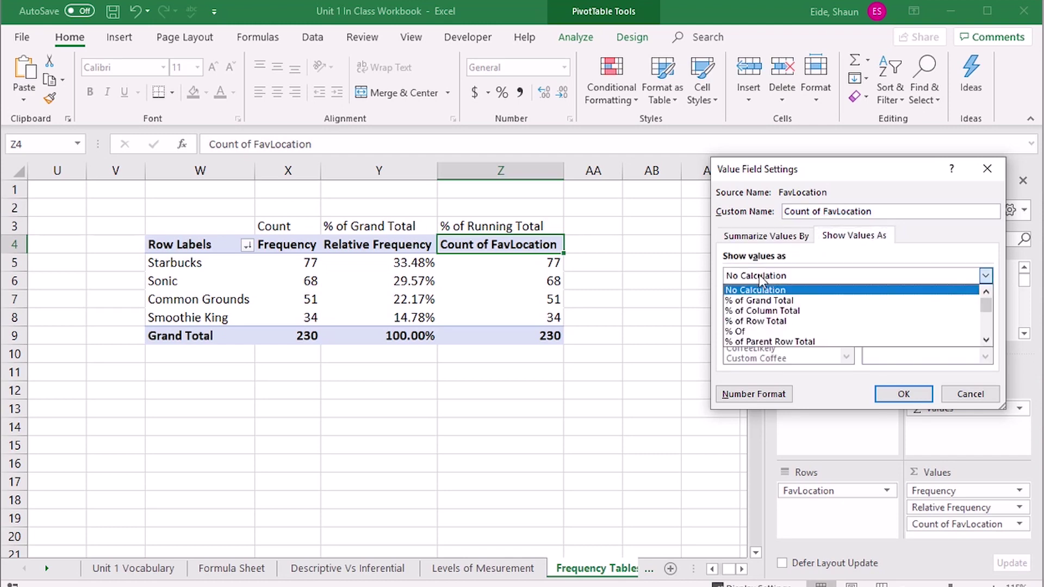
{"action": "scroll", "coordinate": [797, 329], "scroll_direction": "down", "scroll_amount": 4}
{"action": "scroll", "coordinate": [799, 326], "scroll_direction": "down", "scroll_amount": 1}
{"action": "left_click", "coordinate": [793, 323]}
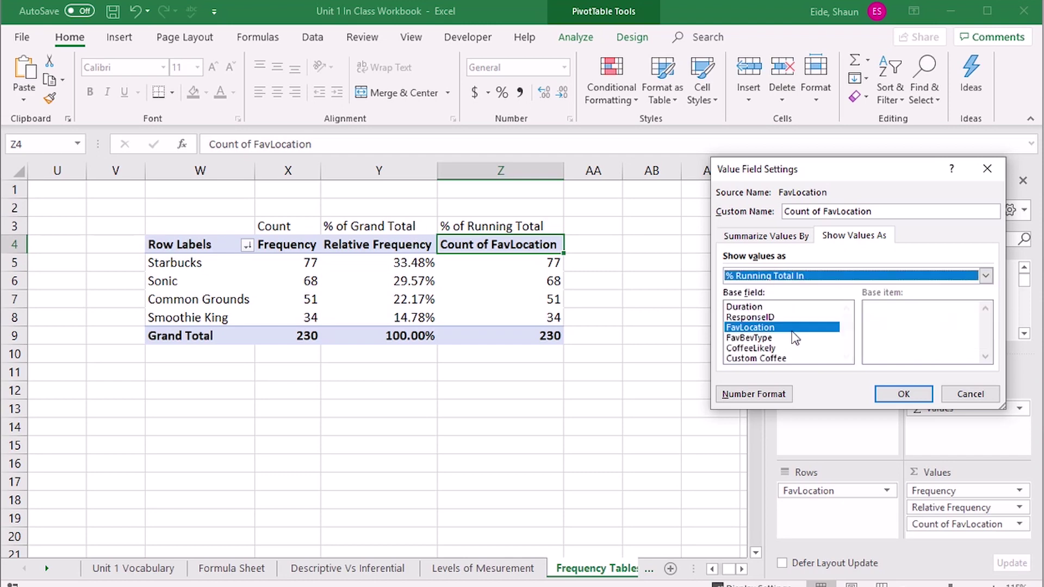
{"action": "left_click", "coordinate": [805, 276]}
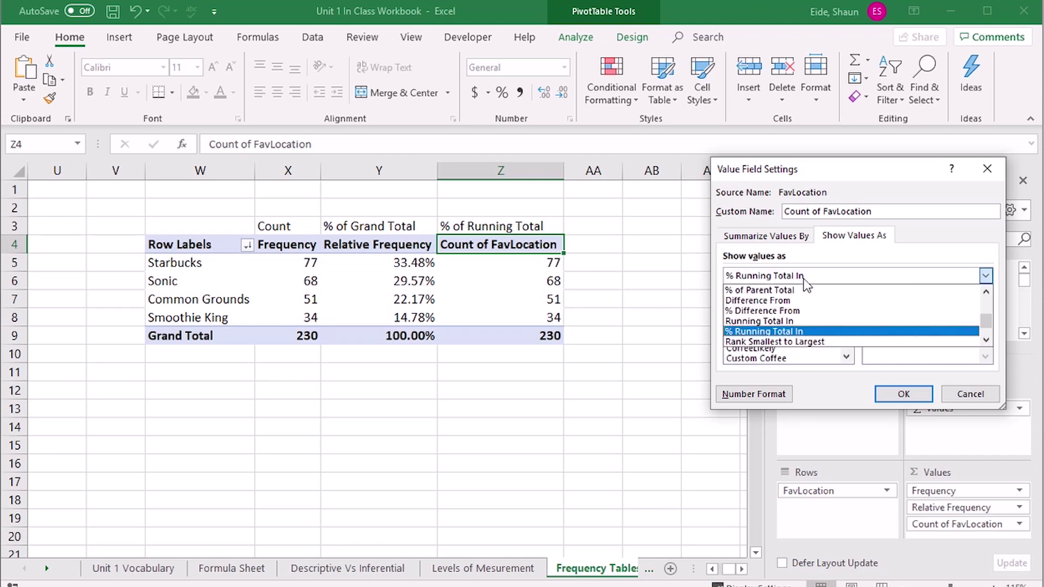
{"action": "left_click", "coordinate": [789, 332]}
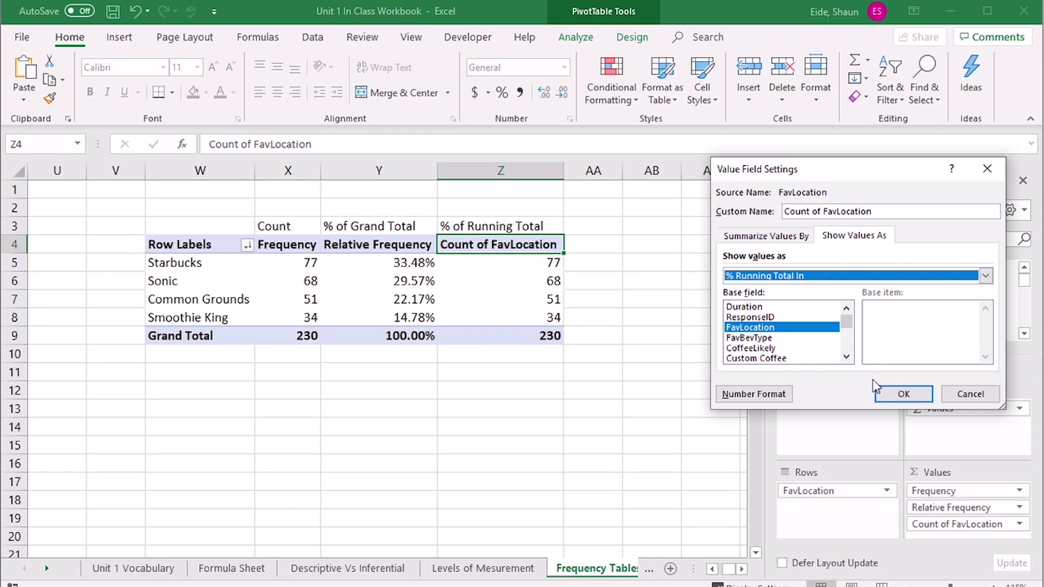
Rename the running total value field to "Cumulative Frequency" and apply its settings
{"action": "left_click_drag", "start_coordinate": [895, 212], "coordinate": [511, 143]}
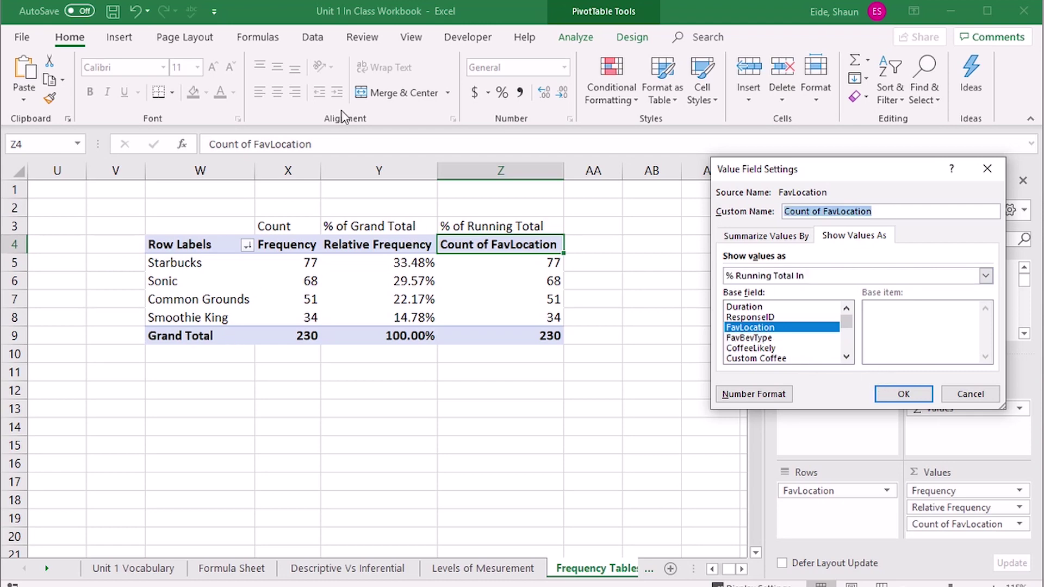
{"action": "type", "text": "Cumulative Frequency"}
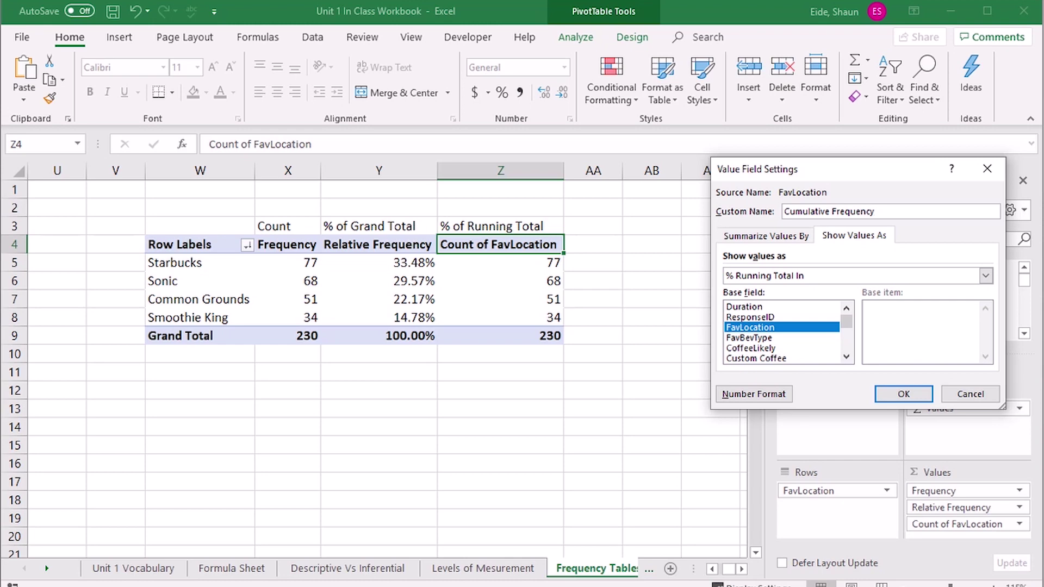
{"action": "left_click", "coordinate": [915, 396]}
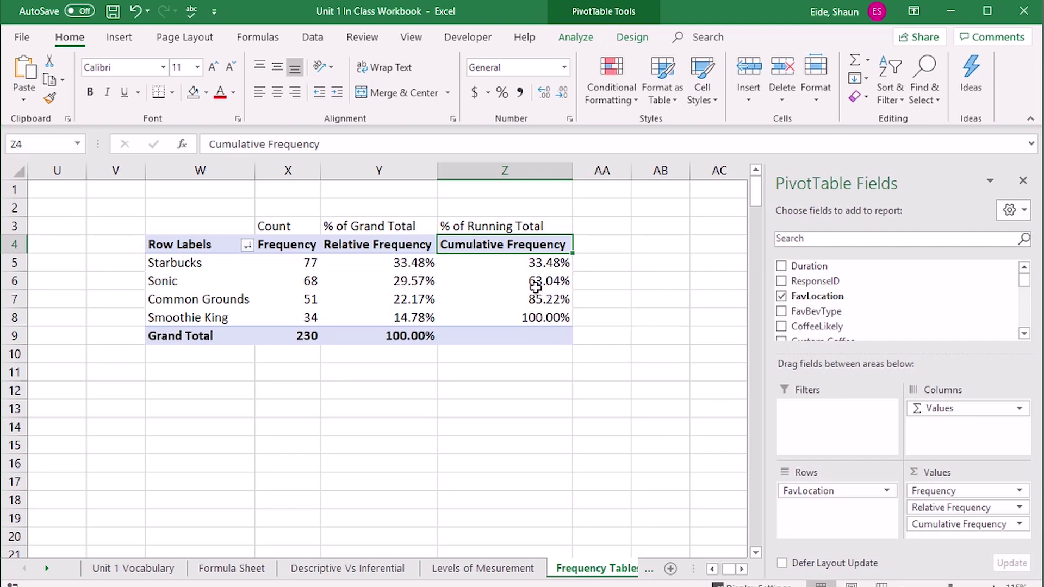
Examine how the Cumulative Frequency column accumulates from the first location down to the last
{"action": "left_click_drag", "start_coordinate": [538, 282], "coordinate": [186, 261]}
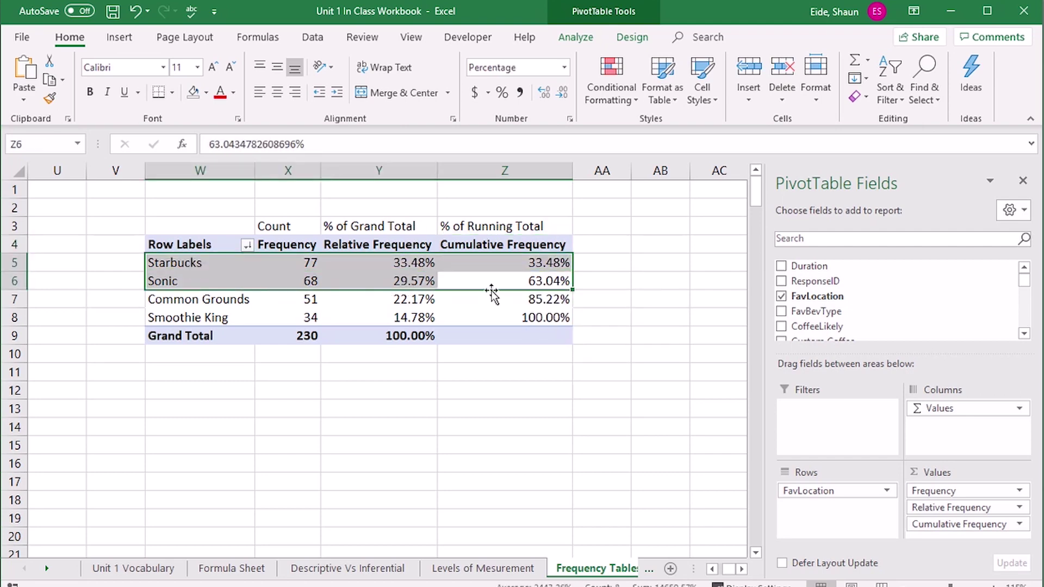
{"action": "left_click", "coordinate": [535, 301]}
{"action": "left_click_drag", "start_coordinate": [535, 301], "coordinate": [155, 266]}
{"action": "left_click_drag", "start_coordinate": [542, 318], "coordinate": [232, 265]}
{"action": "left_click", "coordinate": [458, 418]}
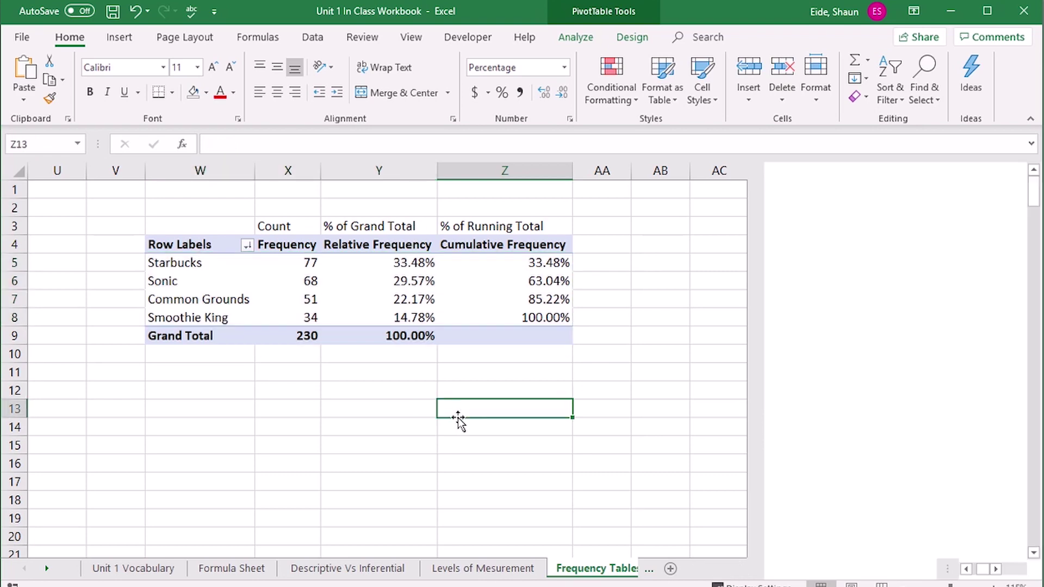
{"action": "left_click", "coordinate": [434, 374]}
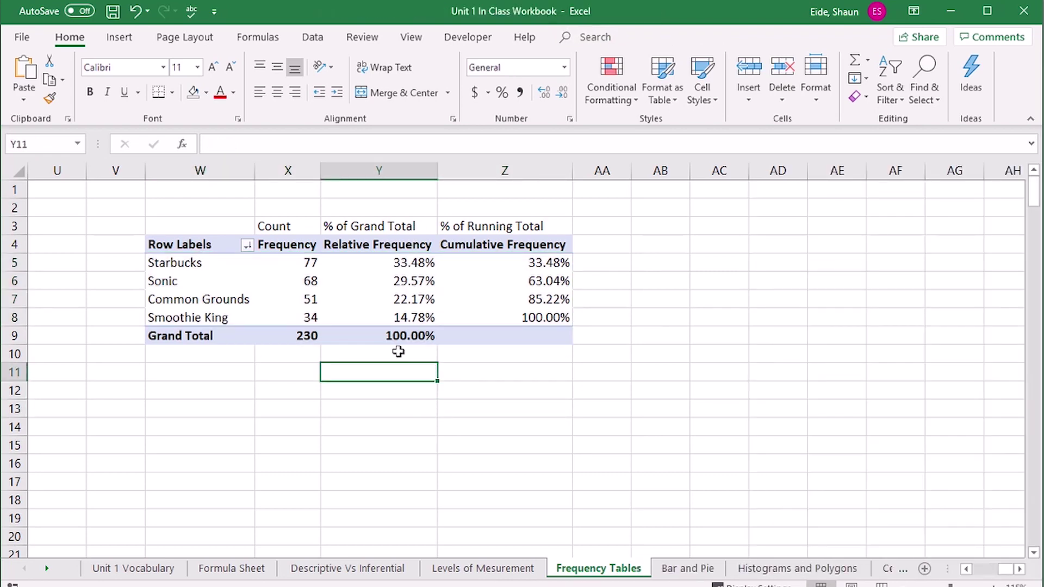
Examine the four location rows across the Frequency, Relative Frequency and Cumulative Frequency columns
{"action": "left_click", "coordinate": [166, 206]}
{"action": "left_click_drag", "start_coordinate": [163, 265], "coordinate": [282, 315]}
{"action": "left_click_drag", "start_coordinate": [183, 266], "coordinate": [352, 314]}
{"action": "left_click_drag", "start_coordinate": [205, 262], "coordinate": [536, 321]}
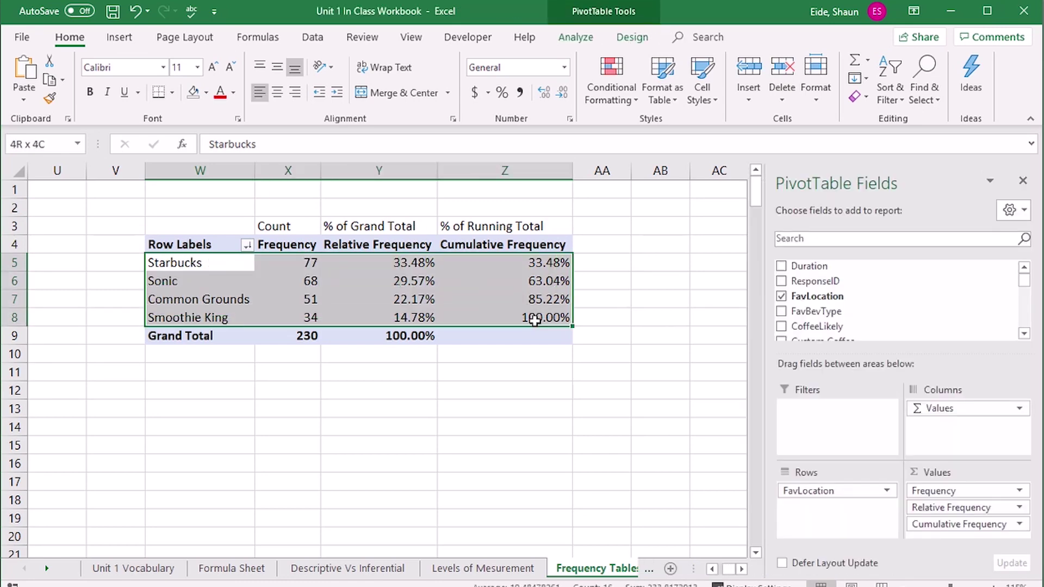
{"action": "left_click_drag", "start_coordinate": [540, 264], "coordinate": [544, 311]}
{"action": "left_click", "coordinate": [544, 390]}
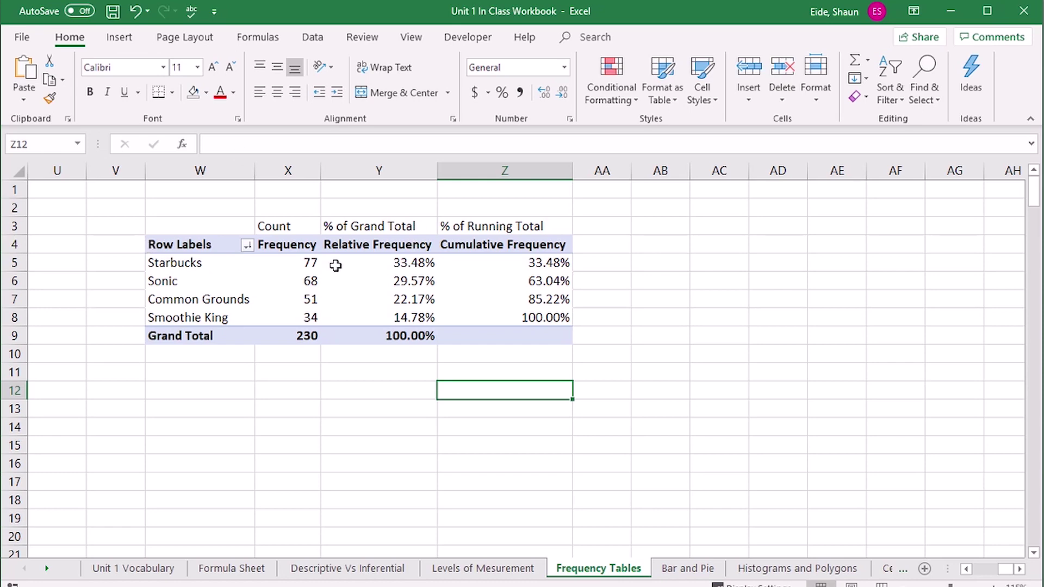
Compare each location's frequency with its row label, from Starbucks down to Smoothie King
{"action": "left_click", "coordinate": [286, 264]}
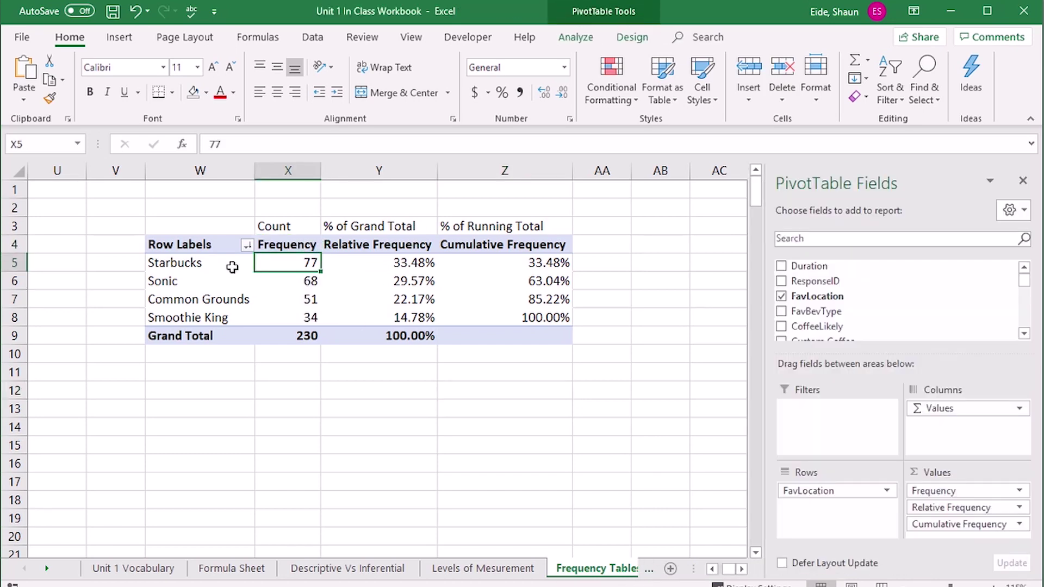
{"action": "mouse_move", "coordinate": [226, 272]}
{"action": "left_mouse_down"}
{"action": "mouse_move", "coordinate": [218, 317]}
{"action": "mouse_move", "coordinate": [215, 264]}
{"action": "left_mouse_up"}
{"action": "left_click", "coordinate": [296, 281]}
{"action": "left_click_drag", "start_coordinate": [199, 299], "coordinate": [205, 287]}
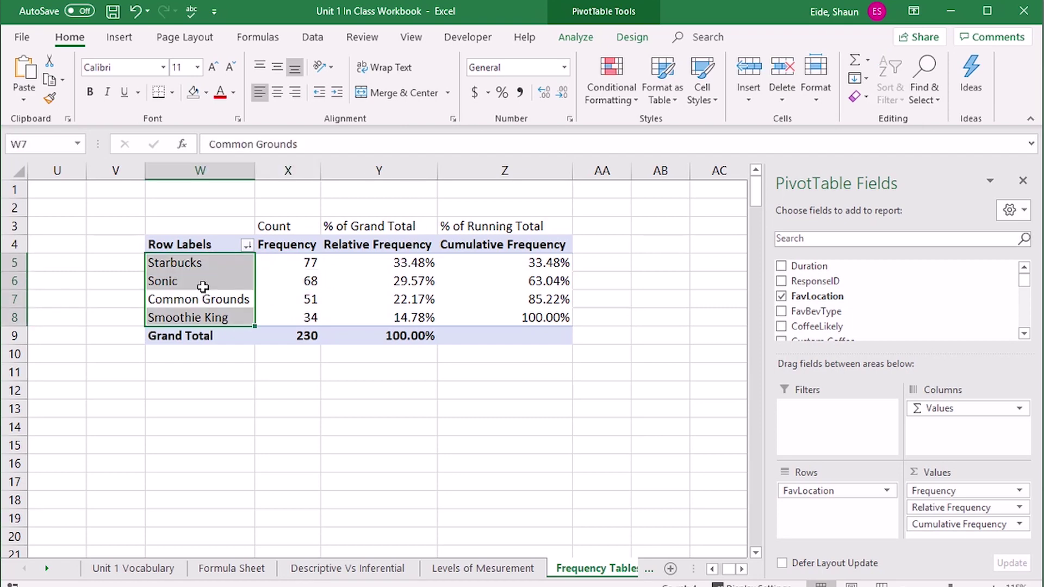
{"action": "left_click", "coordinate": [205, 285]}
{"action": "left_click", "coordinate": [297, 300]}
{"action": "left_click", "coordinate": [217, 299]}
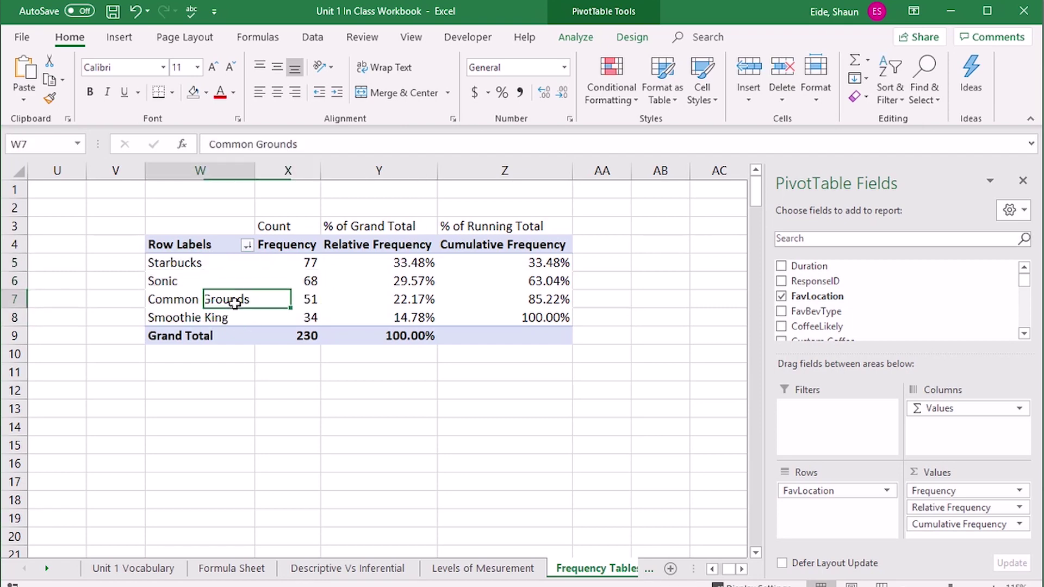
{"action": "left_click", "coordinate": [280, 318]}
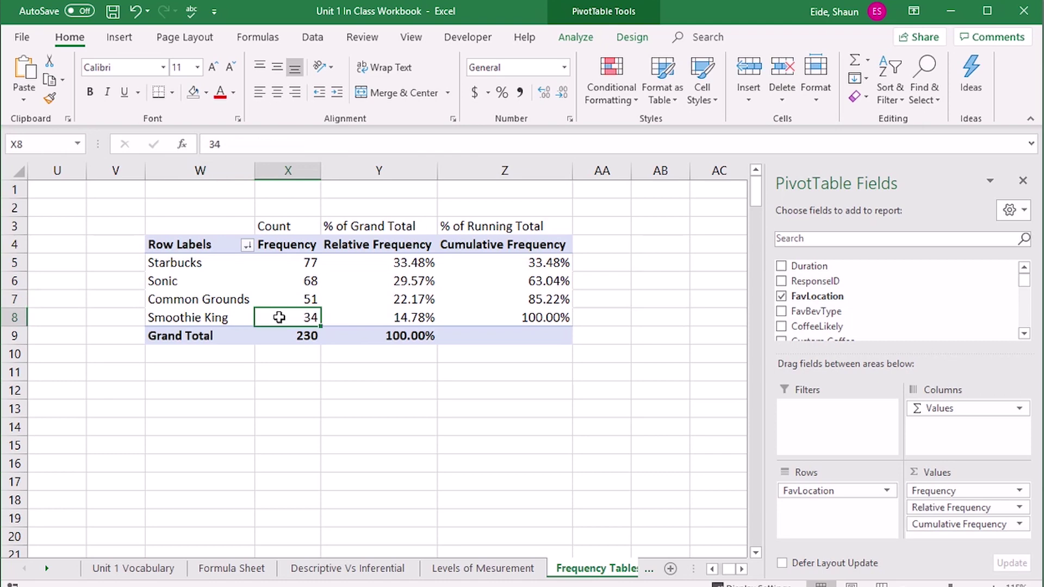
{"action": "left_click", "coordinate": [216, 318]}
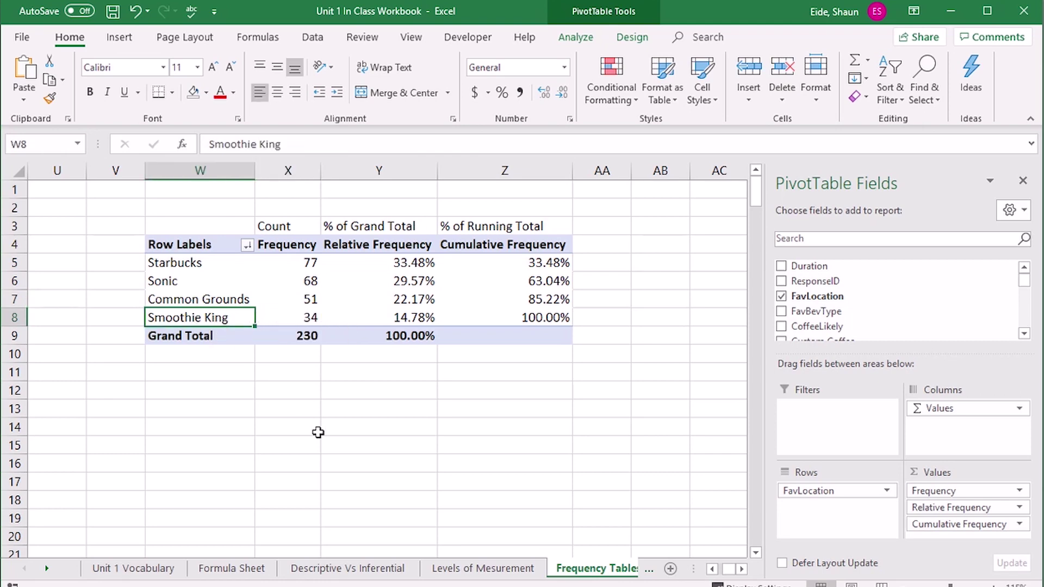
{"action": "left_click", "coordinate": [324, 432]}
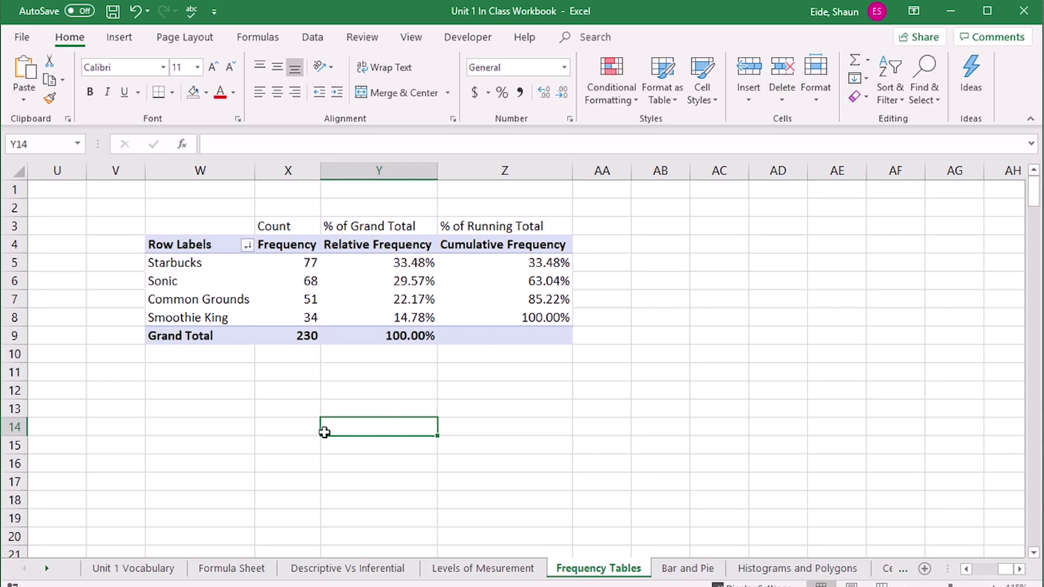
Try to insert a new PivotTable from 'Frequency Tables'!$A$4:$T$234 at cell W12 of the existing worksheet, and undo it
{"action": "left_click_drag", "start_coordinate": [163, 242], "coordinate": [521, 331]}
{"action": "left_click_drag", "start_coordinate": [505, 390], "coordinate": [206, 354]}
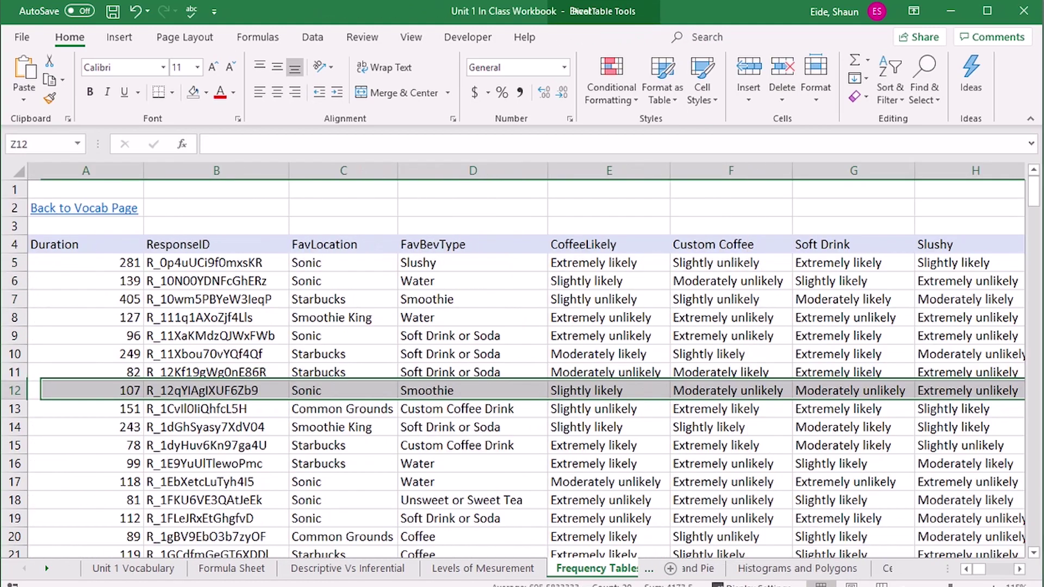
{"action": "left_click", "coordinate": [206, 353]}
{"action": "left_click", "coordinate": [119, 37]}
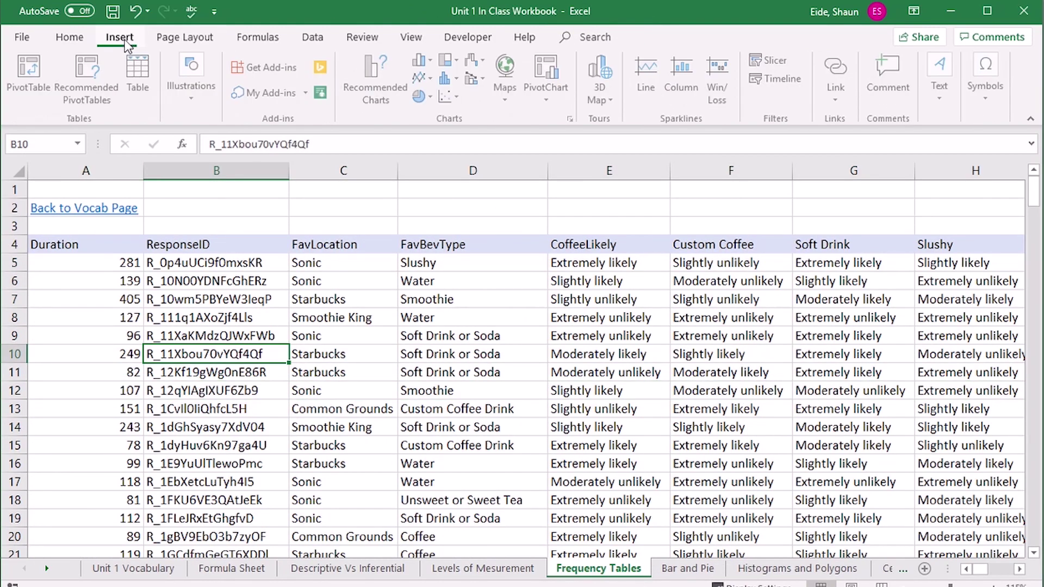
{"action": "left_click", "coordinate": [22, 74]}
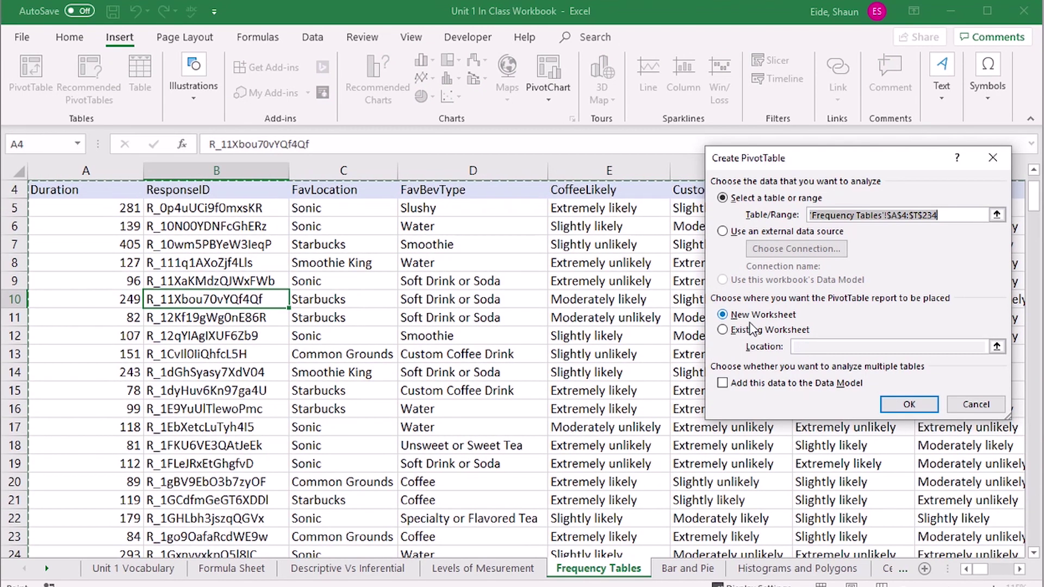
{"action": "left_click", "coordinate": [723, 329]}
{"action": "left_click_drag", "start_coordinate": [978, 570], "coordinate": [1003, 573]}
{"action": "left_click", "coordinate": [572, 338]}
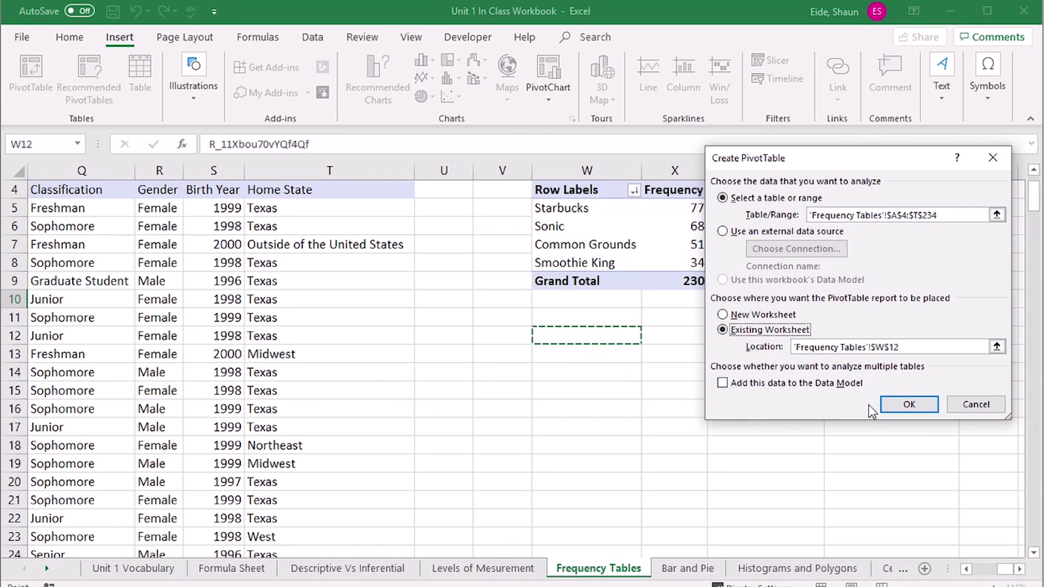
{"action": "left_click", "coordinate": [909, 404]}
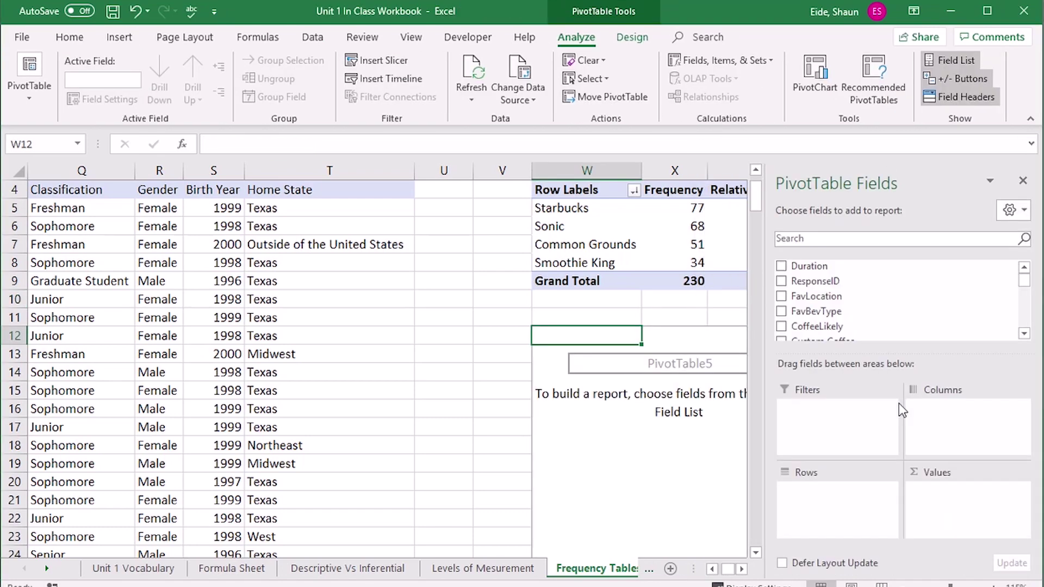
{"action": "key", "text": "ctrl+z"}
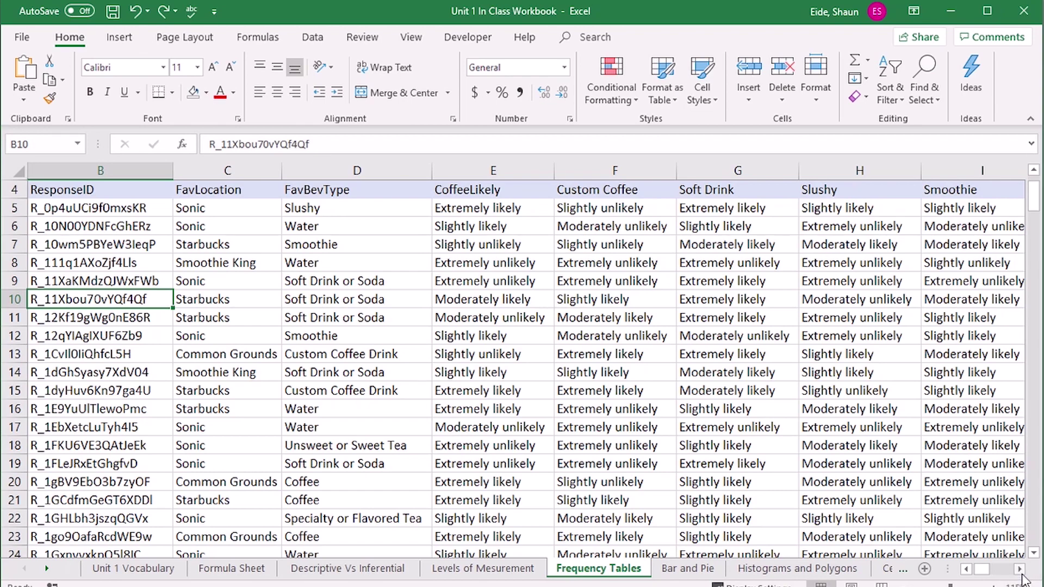
Copy the complete FavLocation PivotTable, W4 through Z9, and paste it below the original starting at cell W12
{"action": "scroll", "coordinate": [1026, 581], "scroll_direction": "right", "scroll_amount": 5}
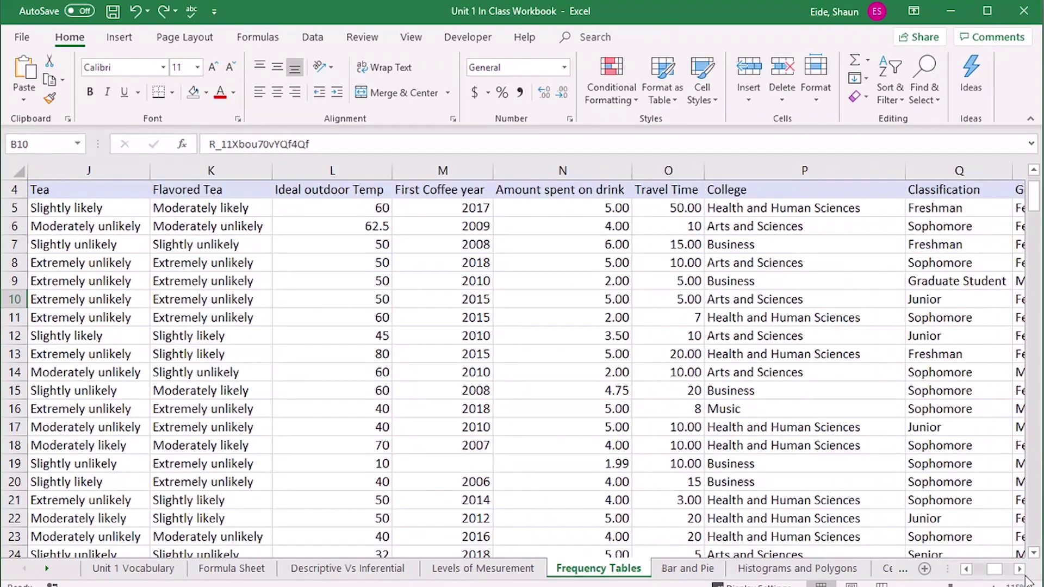
{"action": "scroll", "coordinate": [1021, 578], "scroll_direction": "right", "scroll_amount": 5}
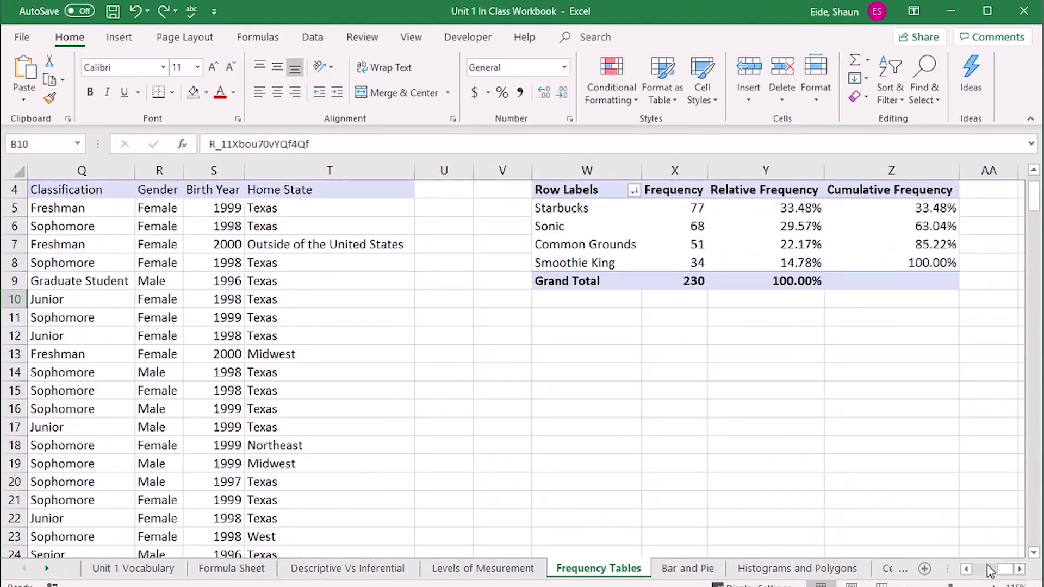
{"action": "left_click_drag", "start_coordinate": [578, 234], "coordinate": [832, 331]}
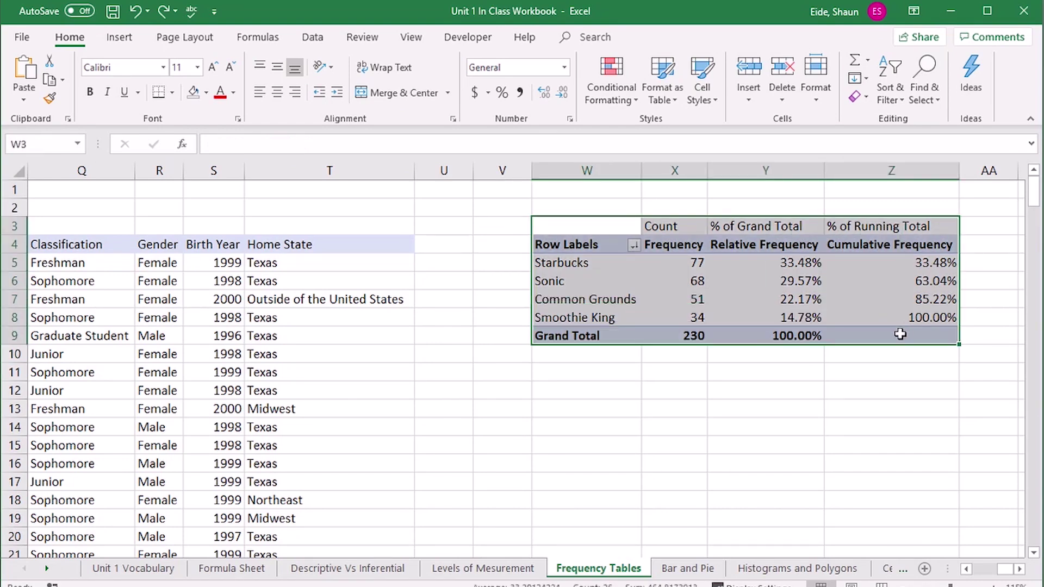
{"action": "left_click", "coordinate": [832, 331]}
{"action": "left_click", "coordinate": [593, 403]}
{"action": "left_click_drag", "start_coordinate": [559, 244], "coordinate": [932, 336]}
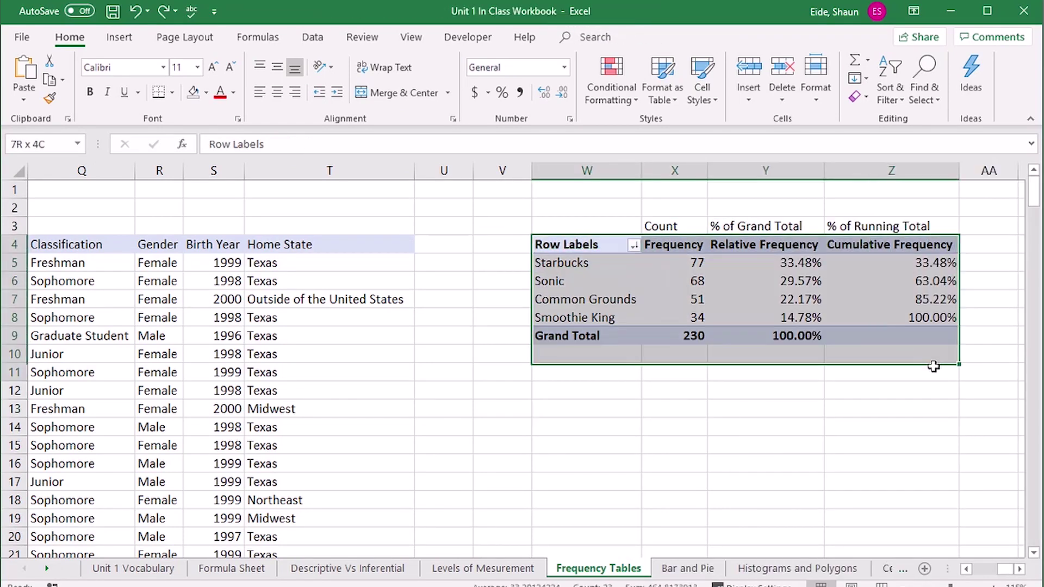
{"action": "key", "text": "ctrl+c"}
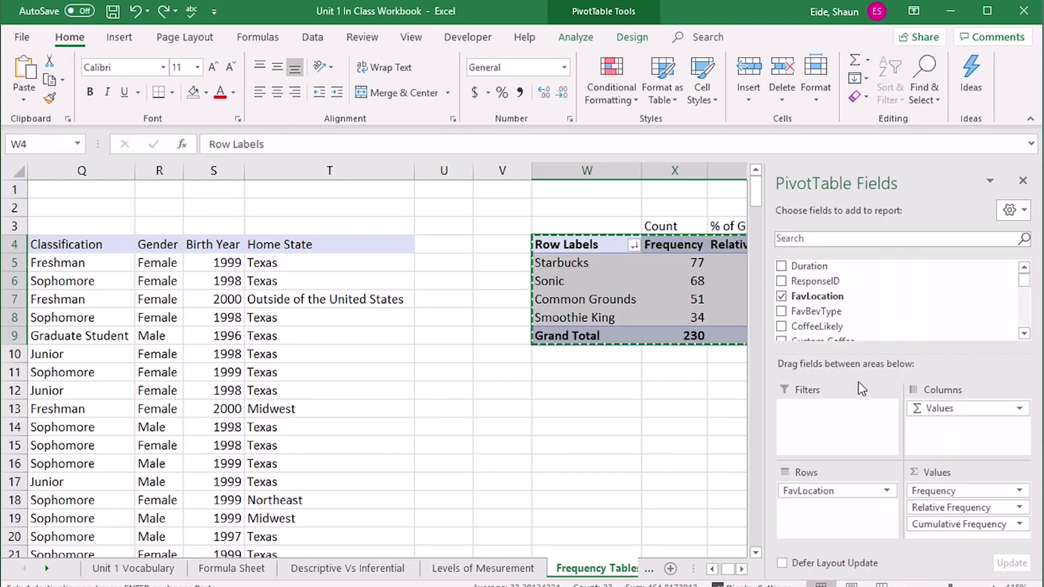
{"action": "left_click", "coordinate": [604, 405]}
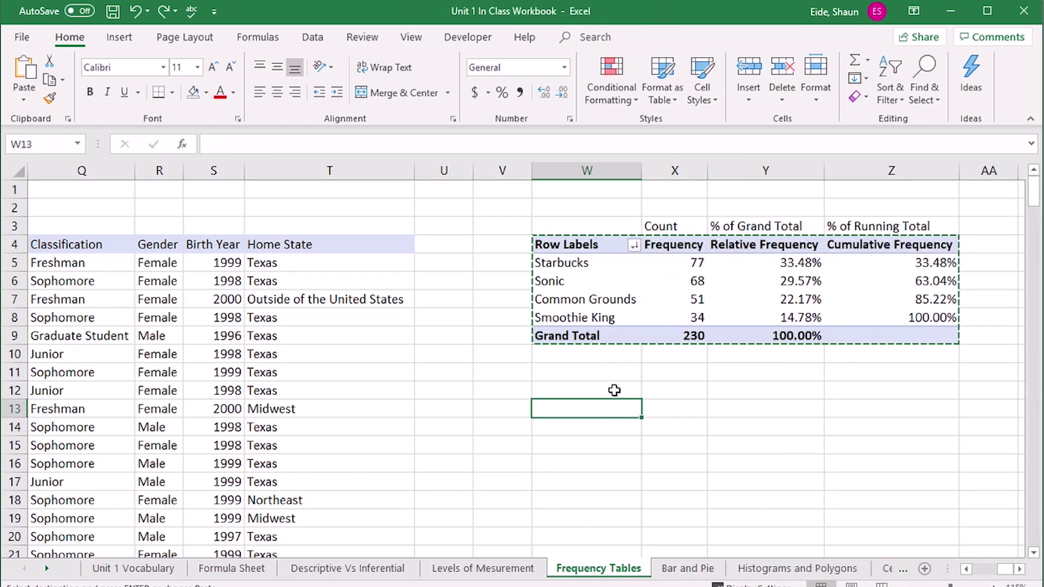
{"action": "left_click", "coordinate": [614, 390]}
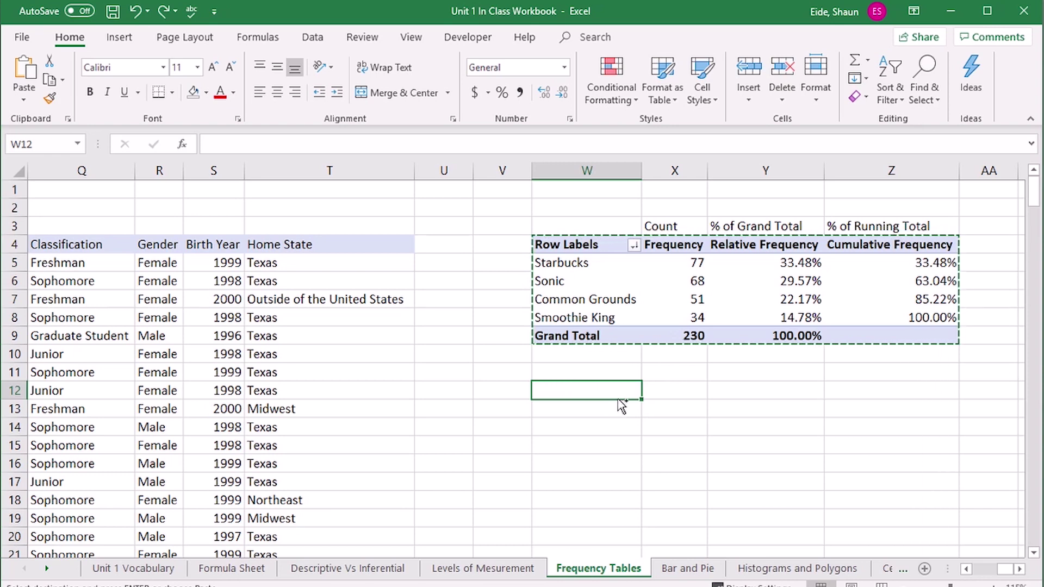
{"action": "key", "text": "ctrl+v"}
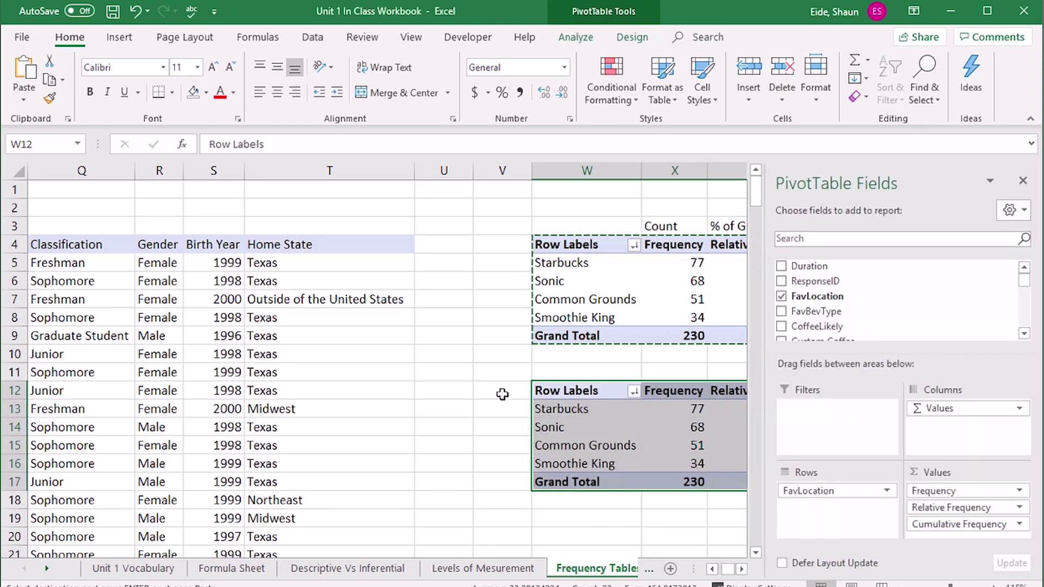
Remove all value fields and the FavLocation row field from the pasted PivotTable at W12
{"action": "left_click", "coordinate": [500, 392]}
{"action": "left_click_drag", "start_coordinate": [547, 249], "coordinate": [917, 345]}
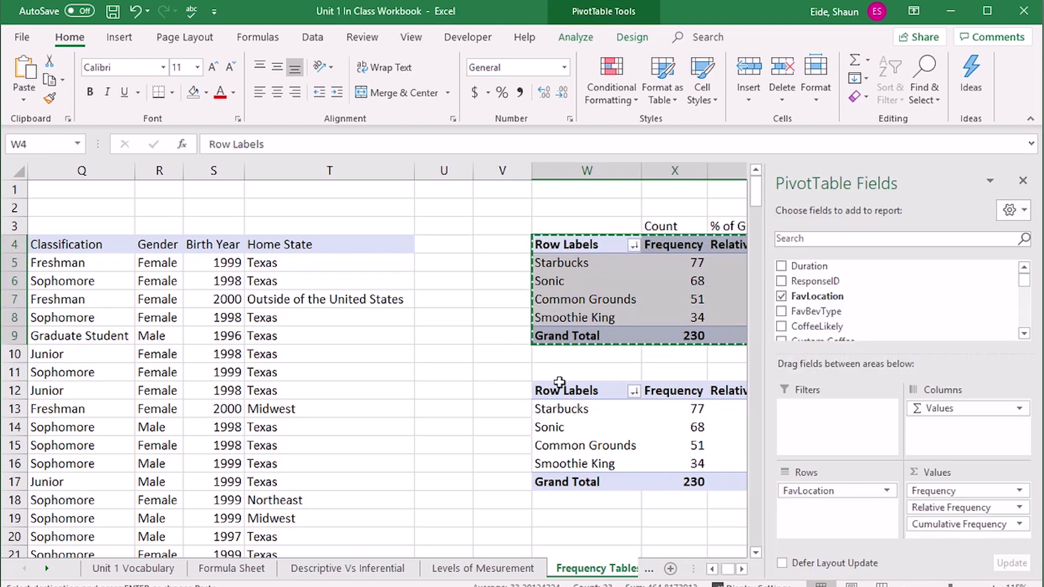
{"action": "left_click_drag", "start_coordinate": [559, 390], "coordinate": [514, 465]}
{"action": "left_click", "coordinate": [396, 493]}
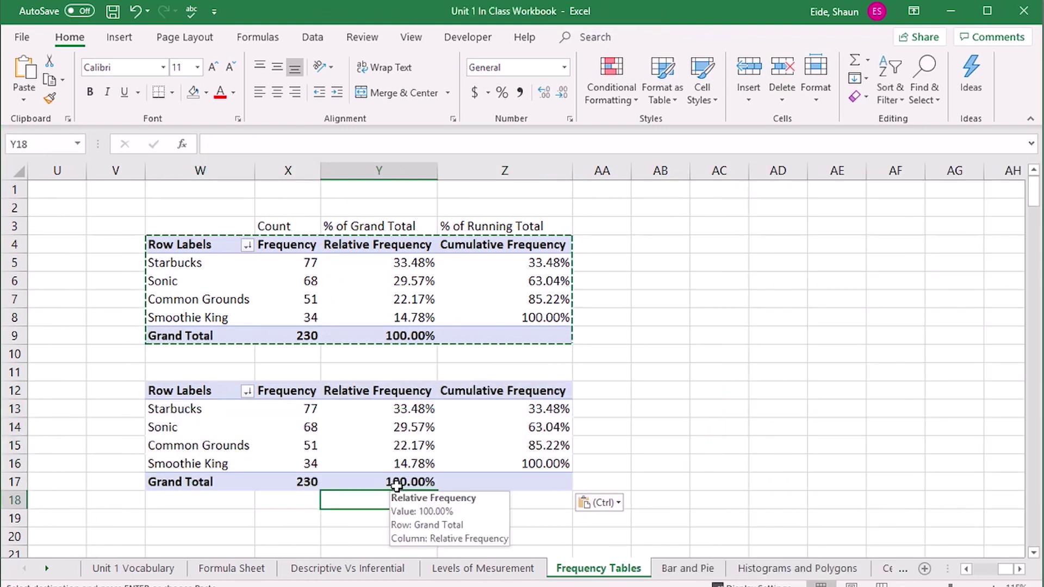
{"action": "left_click", "coordinate": [243, 446]}
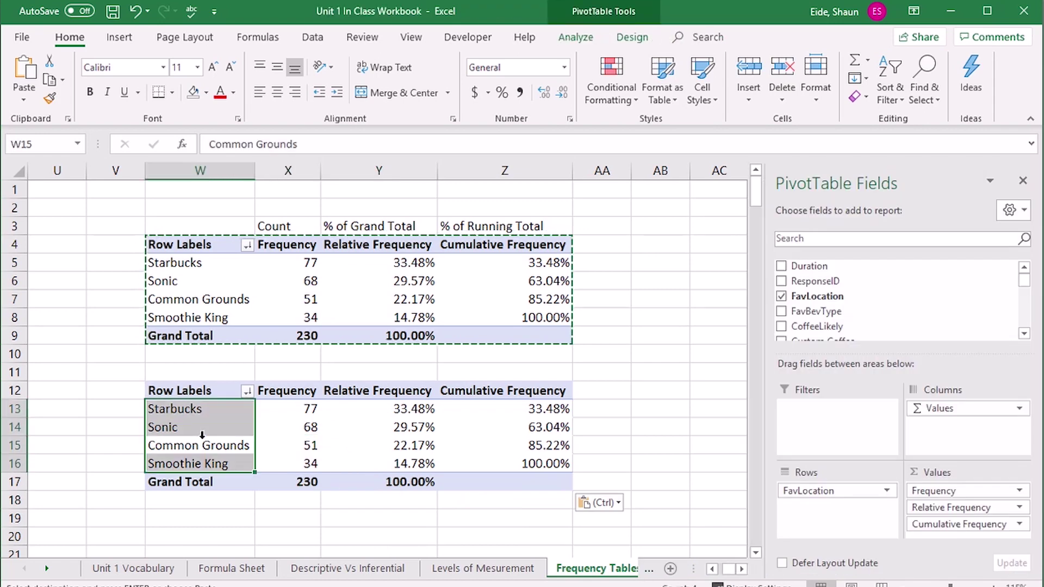
{"action": "left_click", "coordinate": [265, 439]}
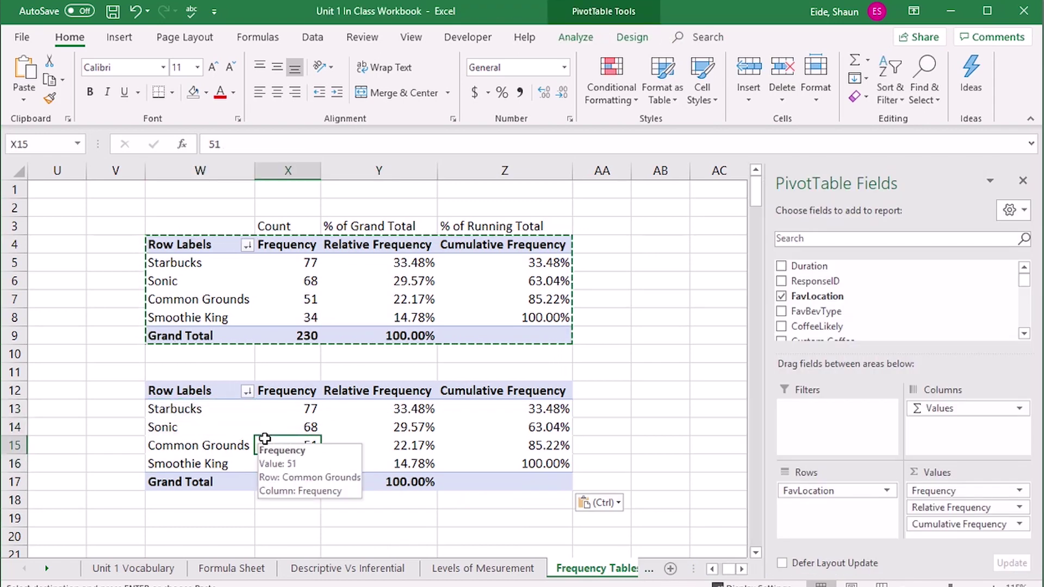
{"action": "left_click_drag", "start_coordinate": [942, 413], "coordinate": [895, 431]}
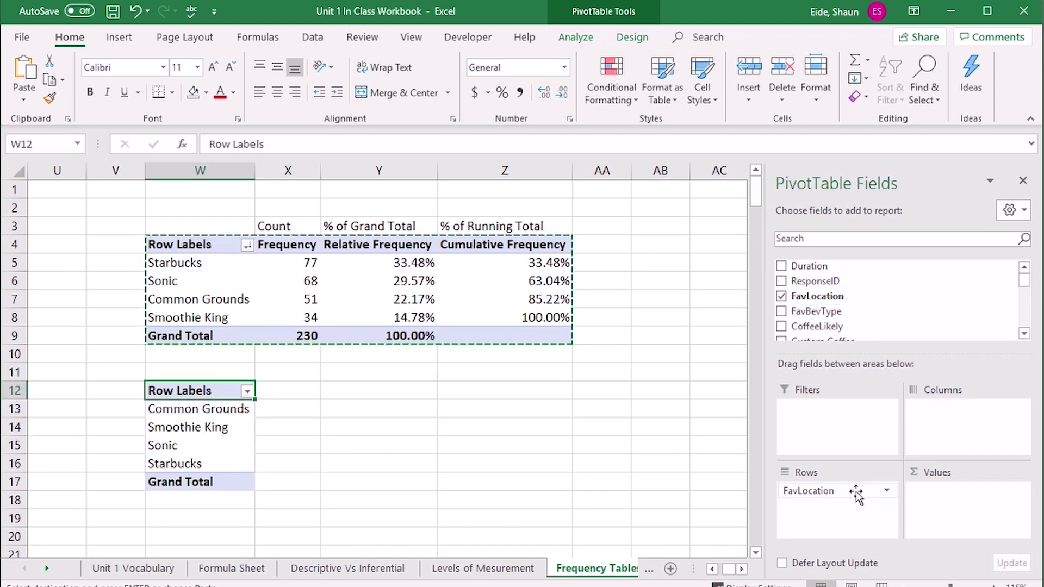
{"action": "left_click_drag", "start_coordinate": [823, 493], "coordinate": [878, 342]}
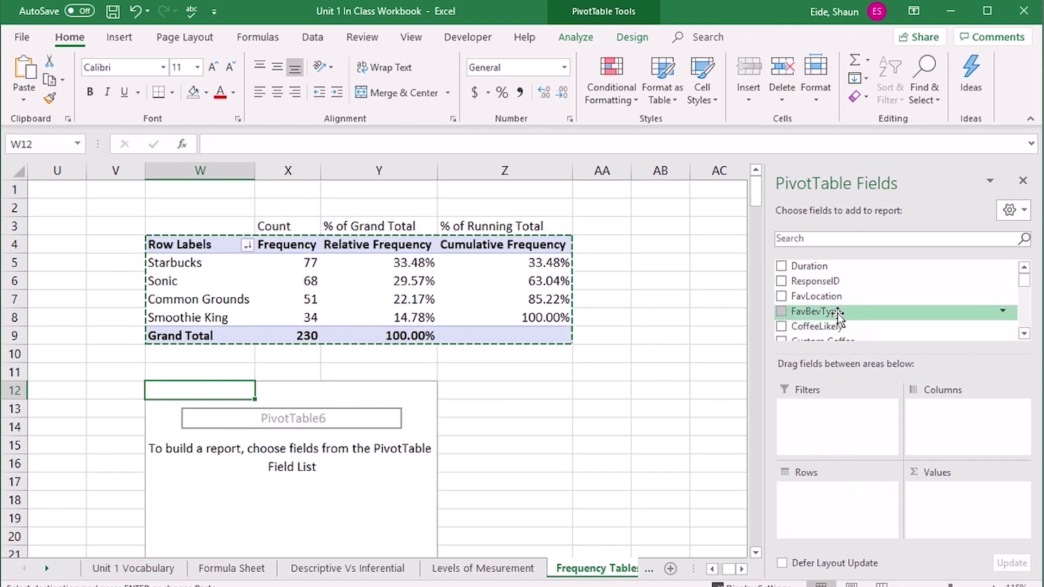
Add CoffeeLikely to both the rows and the values of the emptied PivotTable at W12
{"action": "scroll", "coordinate": [865, 320], "scroll_direction": "down", "scroll_amount": 1}
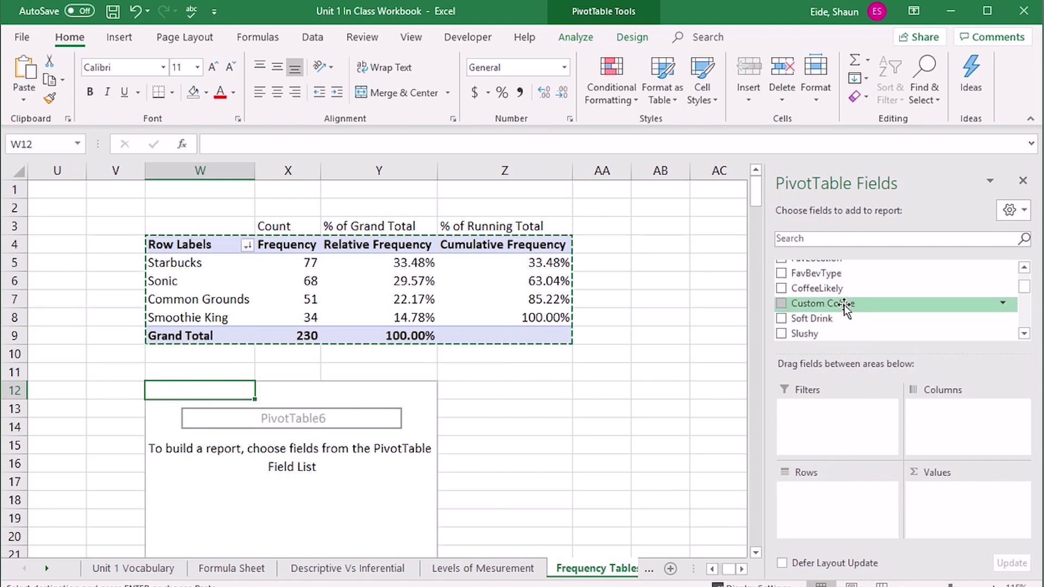
{"action": "left_click_drag", "start_coordinate": [840, 292], "coordinate": [838, 495]}
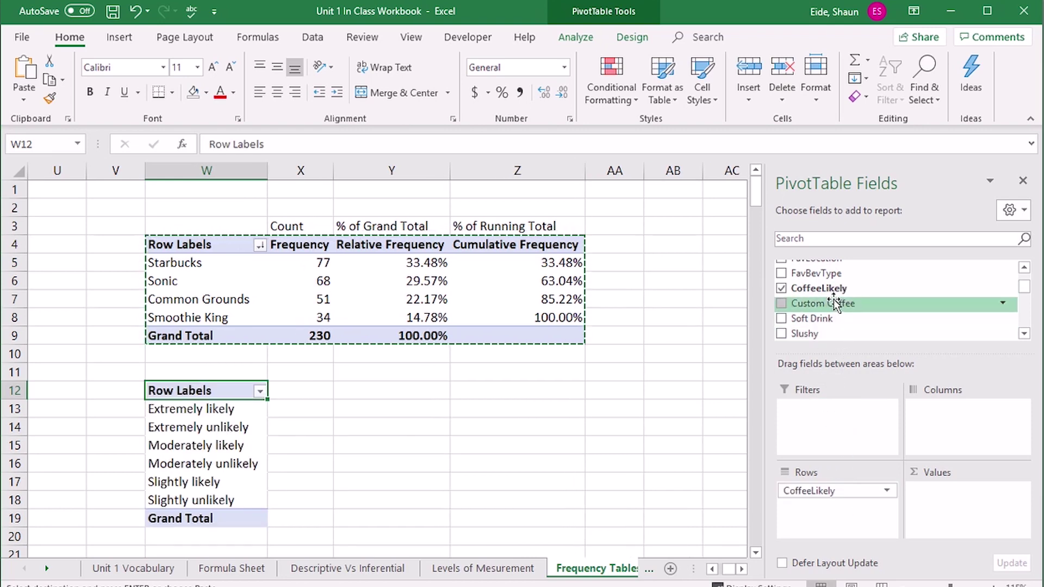
{"action": "left_click_drag", "start_coordinate": [832, 292], "coordinate": [973, 525]}
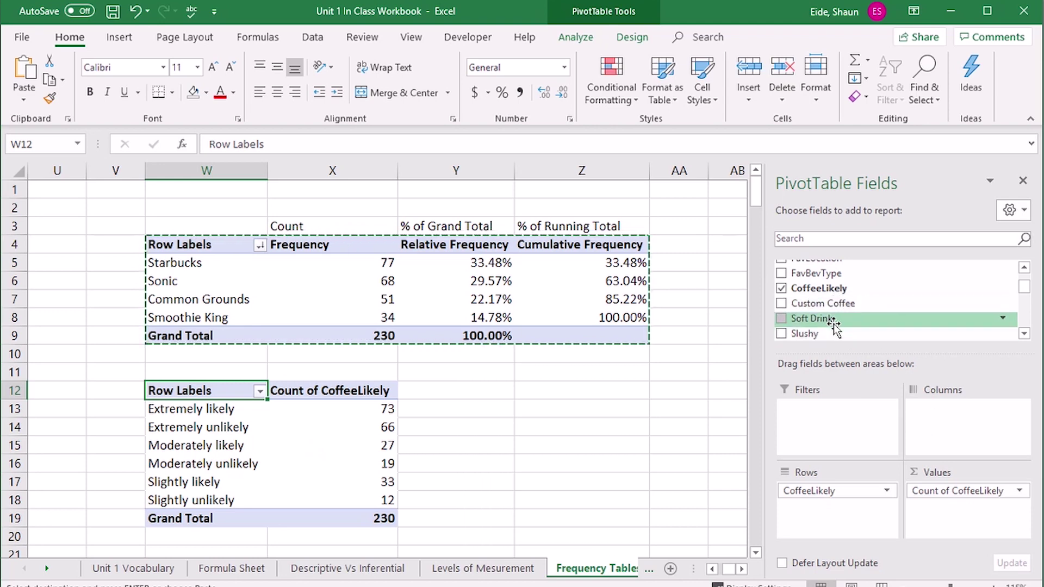
{"action": "left_click_drag", "start_coordinate": [827, 307], "coordinate": [875, 296]}
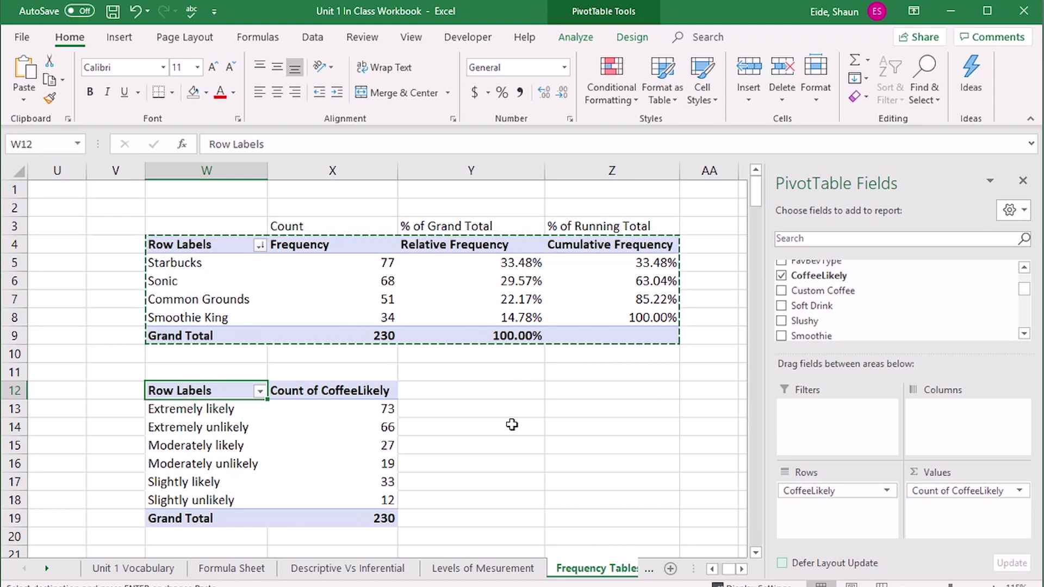
Rename the Count of CoffeeLikely value field in the lower PivotTable to Frequency, keeping its Count summary
{"action": "left_click", "coordinate": [384, 414]}
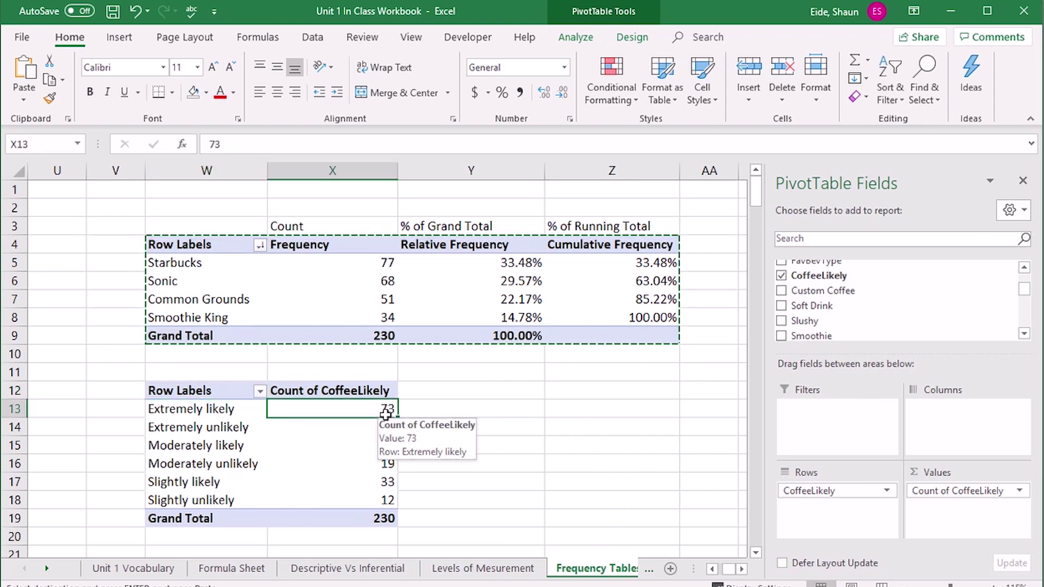
{"action": "left_click", "coordinate": [343, 442]}
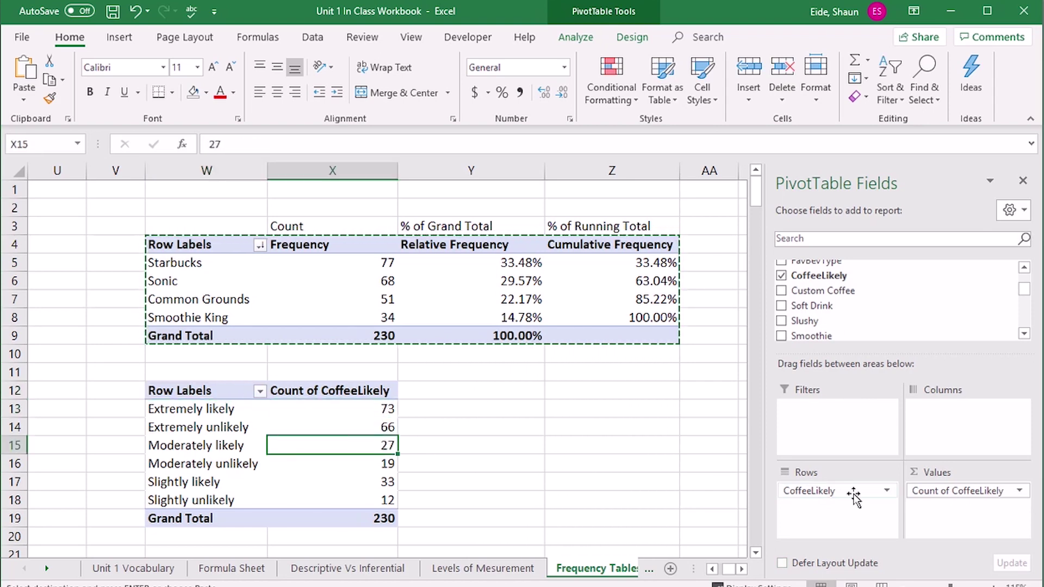
{"action": "left_click", "coordinate": [319, 396]}
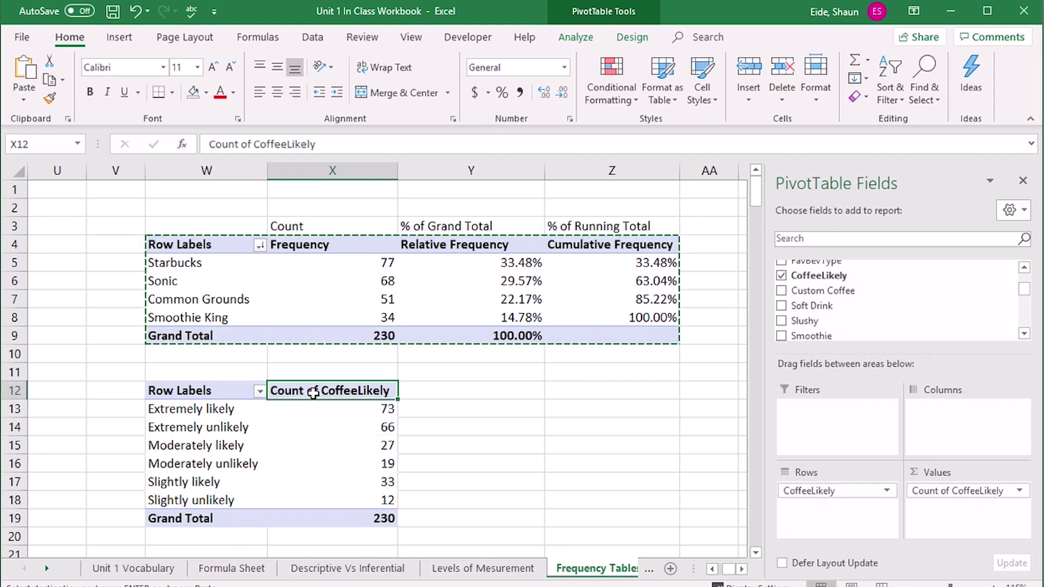
{"action": "double_click", "coordinate": [319, 396]}
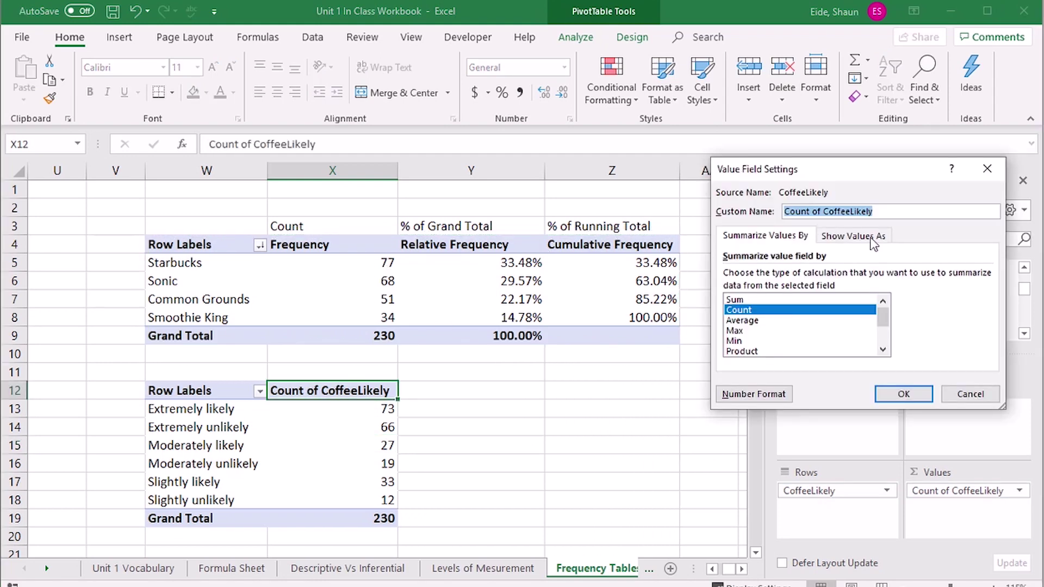
{"action": "left_click", "coordinate": [898, 211]}
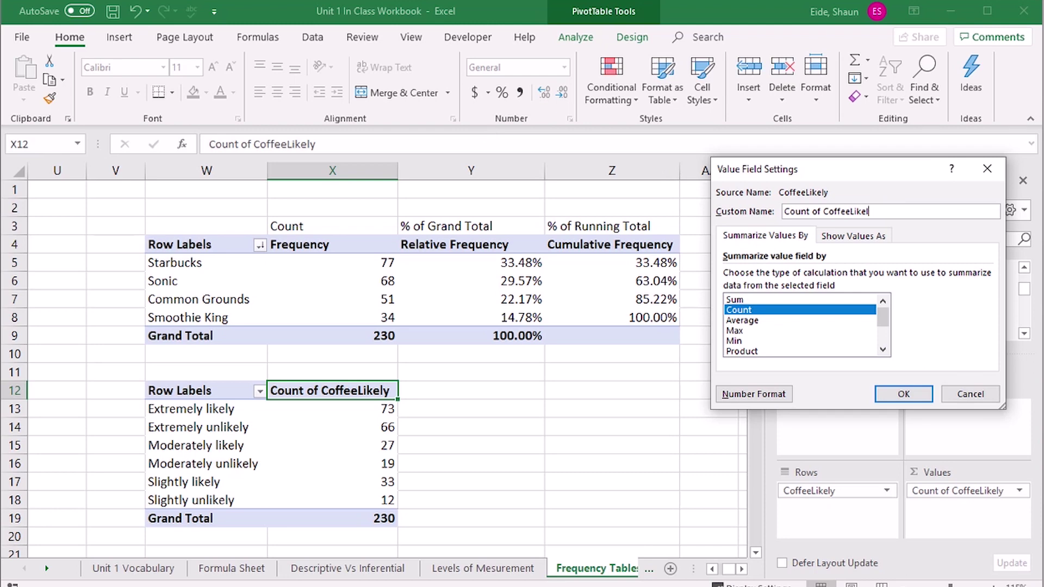
{"action": "key", "text": "BackSpace"}
{"action": "key", "text": "BackSpace"}
{"action": "key", "text": "BackSpace"}
{"action": "key", "text": "BackSpace"}
{"action": "key", "text": "BackSpace"}
{"action": "key", "text": "BackSpace"}
{"action": "key", "text": "BackSpace"}
{"action": "key", "text": "BackSpace"}
{"action": "key", "text": "BackSpace"}
{"action": "key", "text": "BackSpace"}
{"action": "key", "text": "BackSpace"}
{"action": "key", "text": "BackSpace"}
{"action": "key", "text": "BackSpace"}
{"action": "key", "text": "BackSpace"}
{"action": "key", "text": "BackSpace"}
{"action": "key", "text": "BackSpace"}
{"action": "left_click", "coordinate": [914, 395]}
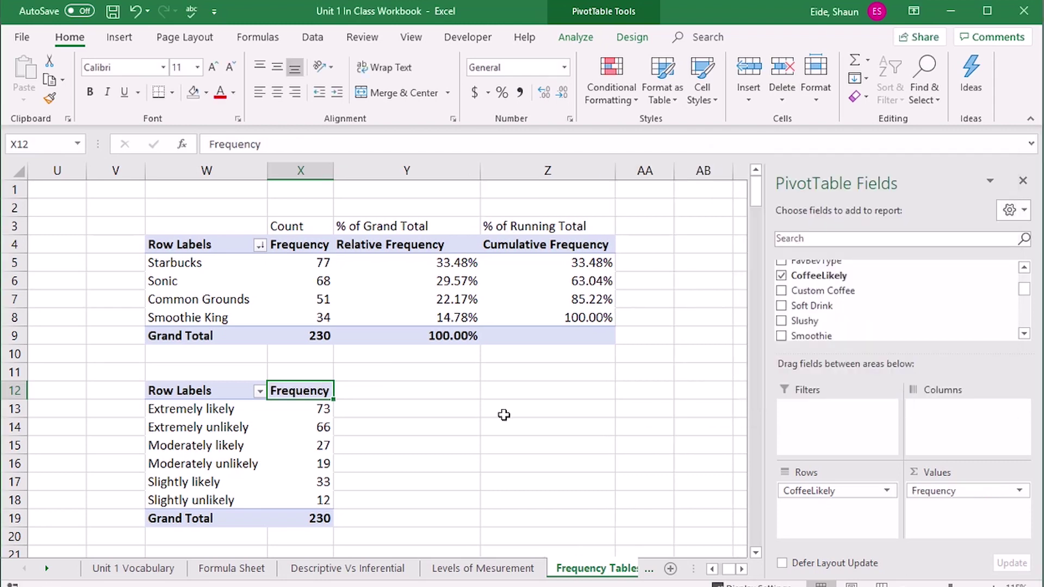
Add CoffeeLikely a second time to the values of the lower PivotTable, below Frequency
{"action": "left_click", "coordinate": [348, 427]}
{"action": "left_click", "coordinate": [316, 427]}
{"action": "key", "text": "Up"}
{"action": "key", "text": "Up"}
{"action": "left_click_drag", "start_coordinate": [831, 275], "coordinate": [930, 516]}
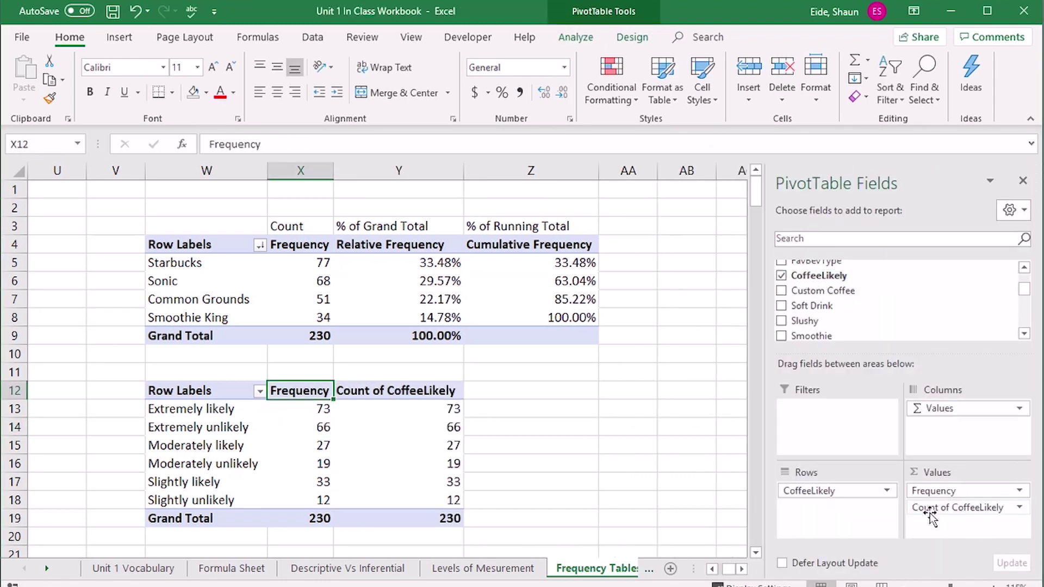
Show the second CoffeeLikely value field as % of Column Total and give it the custom name Relative Frequency
{"action": "left_click", "coordinate": [415, 391]}
{"action": "left_click", "coordinate": [415, 391]}
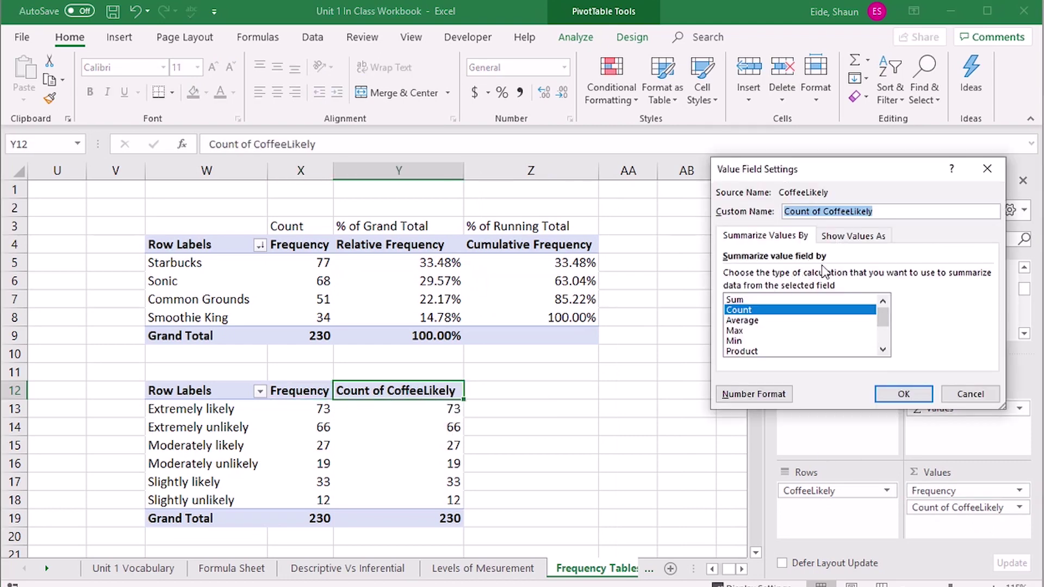
{"action": "left_click", "coordinate": [853, 235]}
{"action": "left_click", "coordinate": [781, 278]}
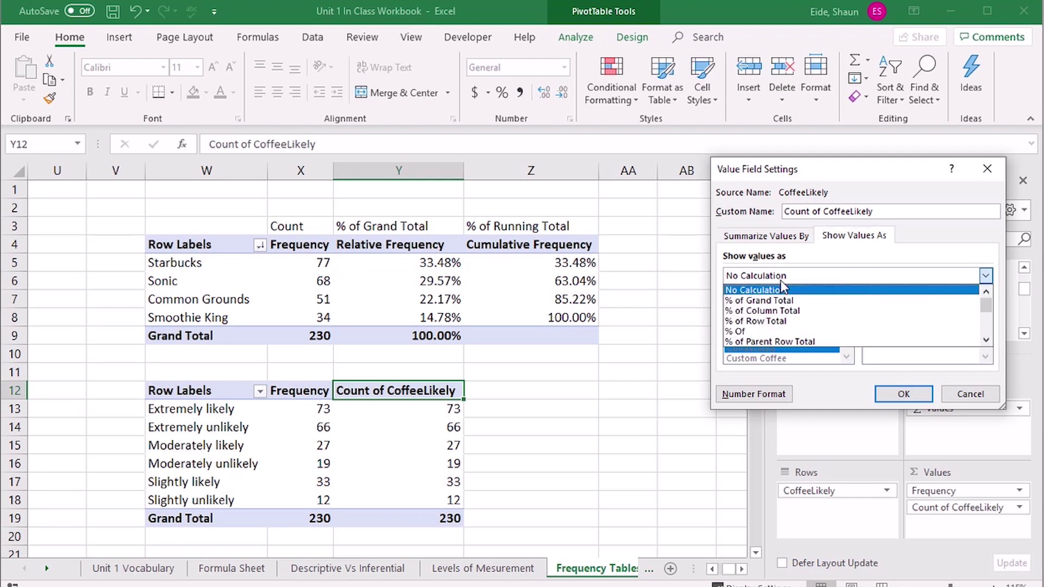
{"action": "left_click", "coordinate": [784, 314]}
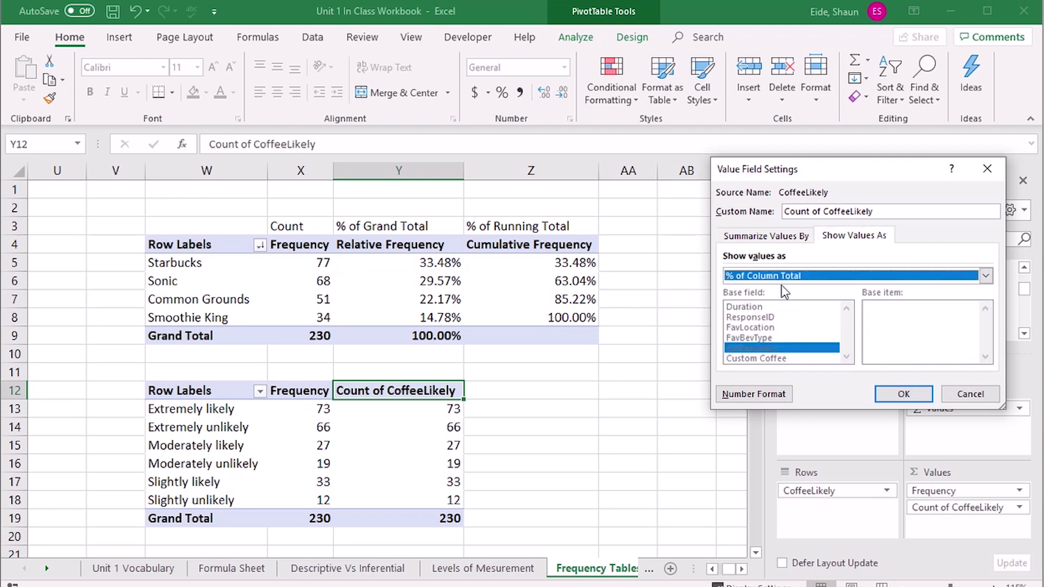
{"action": "left_click_drag", "start_coordinate": [881, 211], "coordinate": [783, 211]}
{"action": "type", "text": "Relative Frequency"}
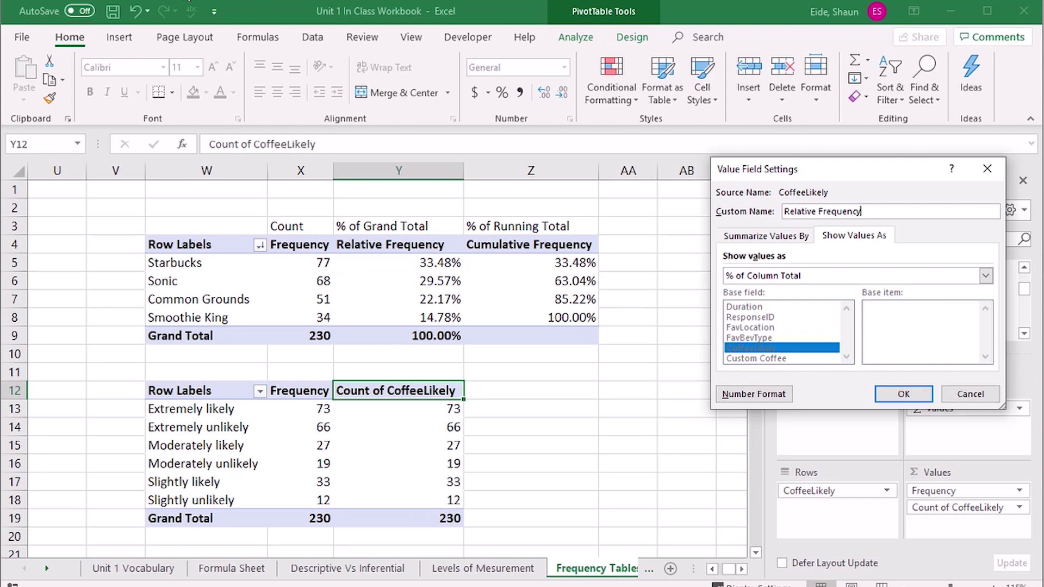
{"action": "left_click", "coordinate": [785, 275]}
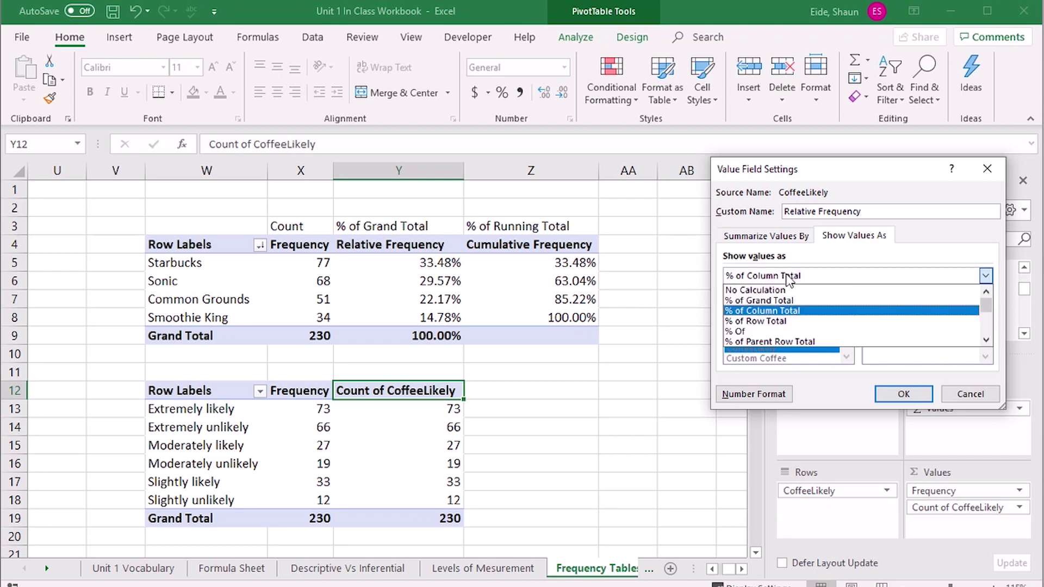
{"action": "left_click", "coordinate": [789, 311]}
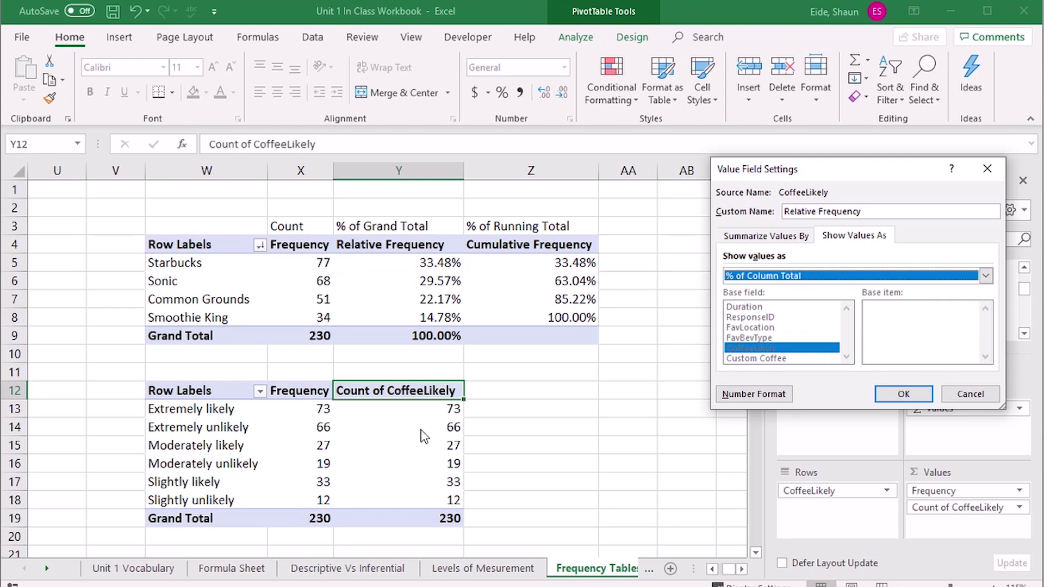
{"action": "left_click", "coordinate": [909, 396]}
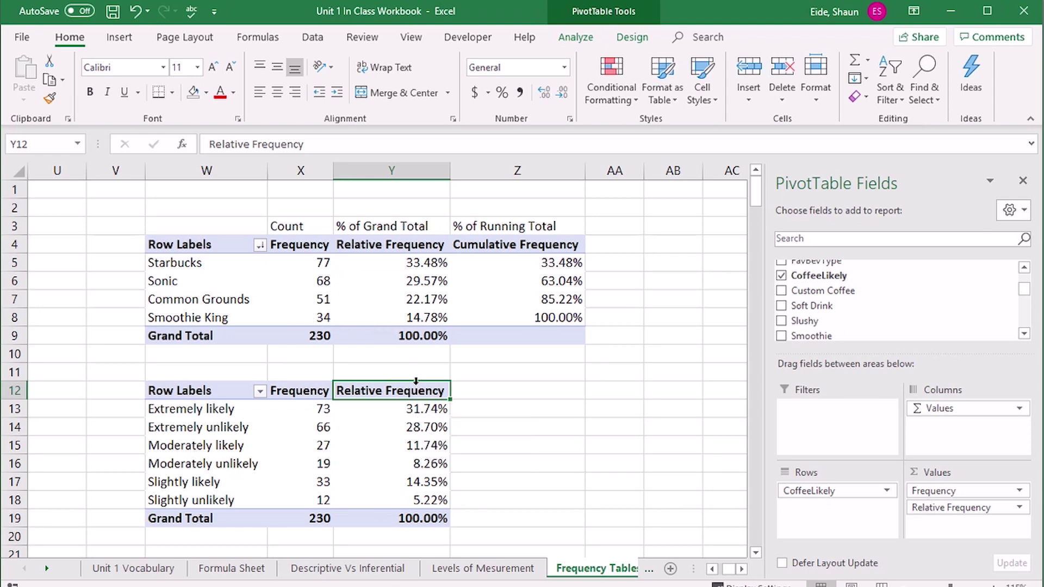
Add CoffeeLikely a third time to the values of the lower PivotTable, below Relative Frequency
{"action": "left_click", "coordinate": [471, 390]}
{"action": "left_click", "coordinate": [401, 394]}
{"action": "left_click_drag", "start_coordinate": [827, 276], "coordinate": [971, 530]}
Show the third CoffeeLikely value field as % Running Total In with base field CoffeeLikely, and name it Cumulative Frequency
{"action": "left_click", "coordinate": [552, 391]}
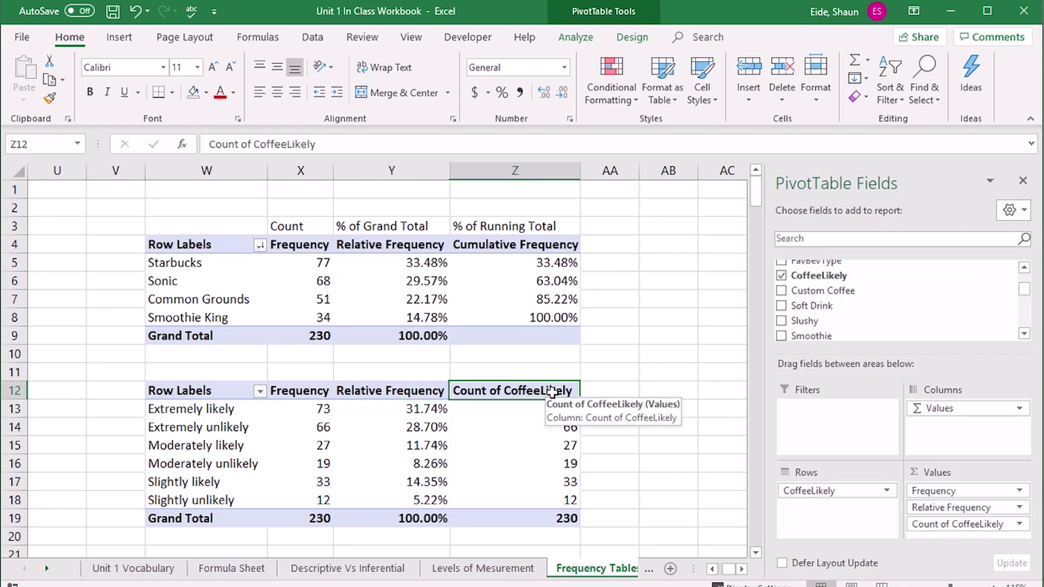
{"action": "double_click", "coordinate": [552, 390]}
{"action": "left_click", "coordinate": [827, 239]}
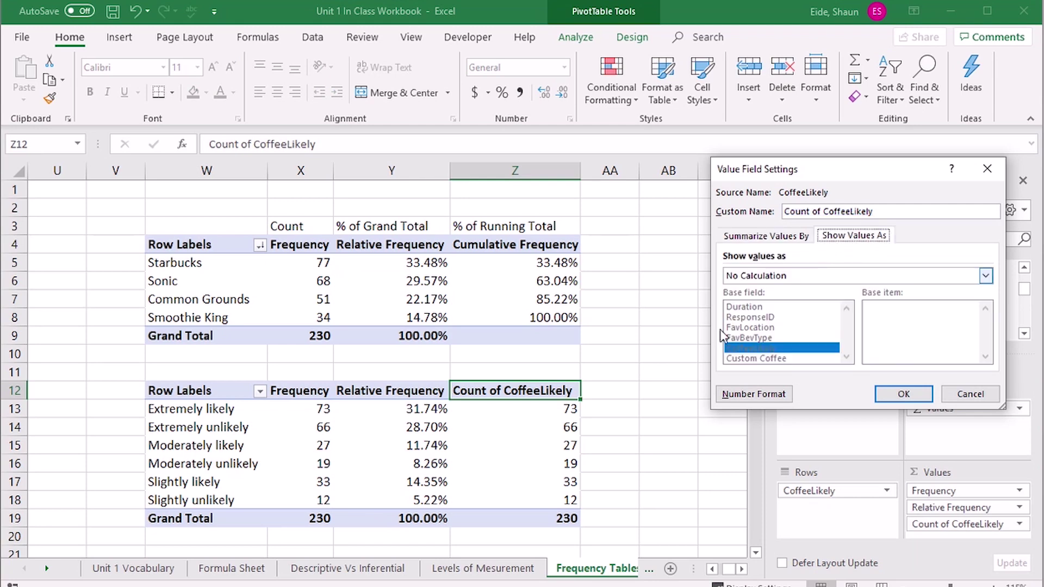
{"action": "left_click", "coordinate": [769, 276]}
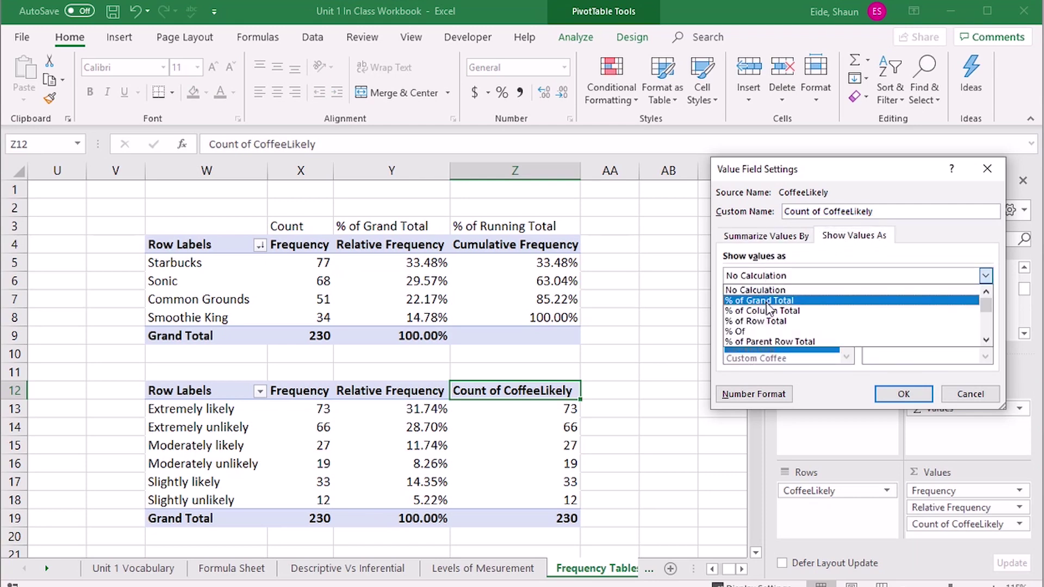
{"action": "scroll", "coordinate": [791, 334], "scroll_direction": "down", "scroll_amount": 3}
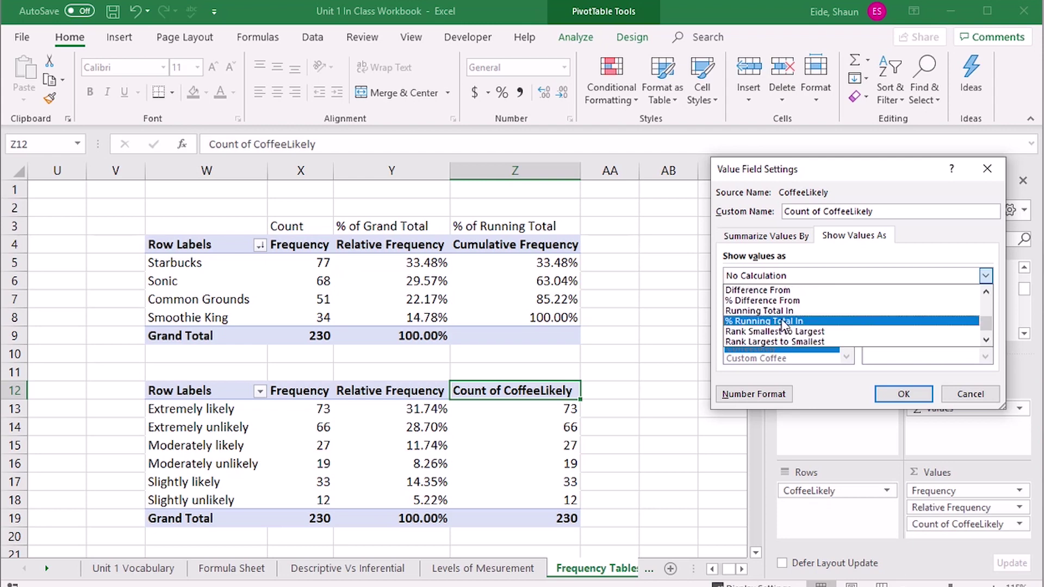
{"action": "left_click", "coordinate": [785, 322]}
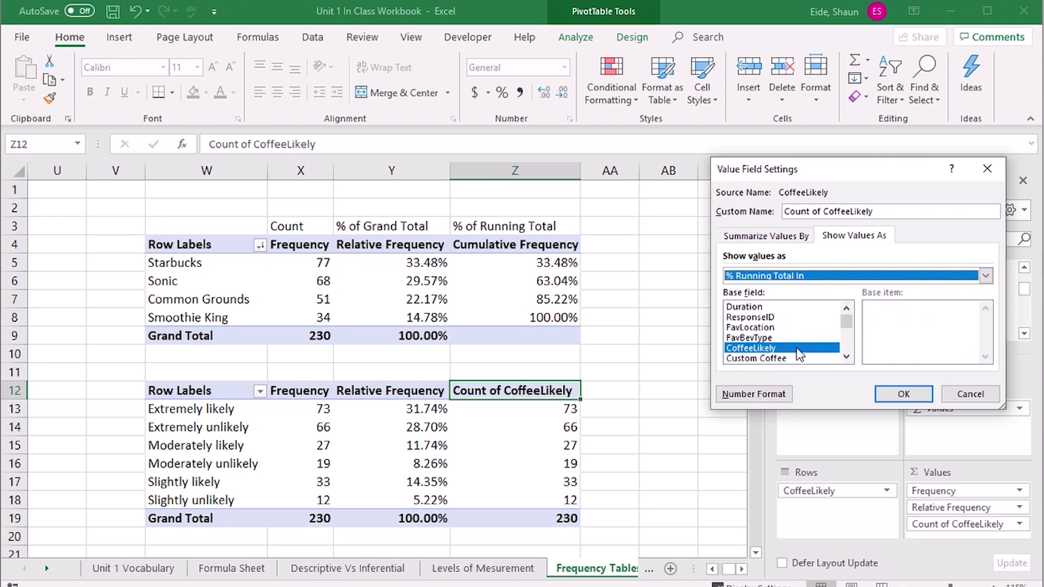
{"action": "left_click_drag", "start_coordinate": [878, 211], "coordinate": [687, 188]}
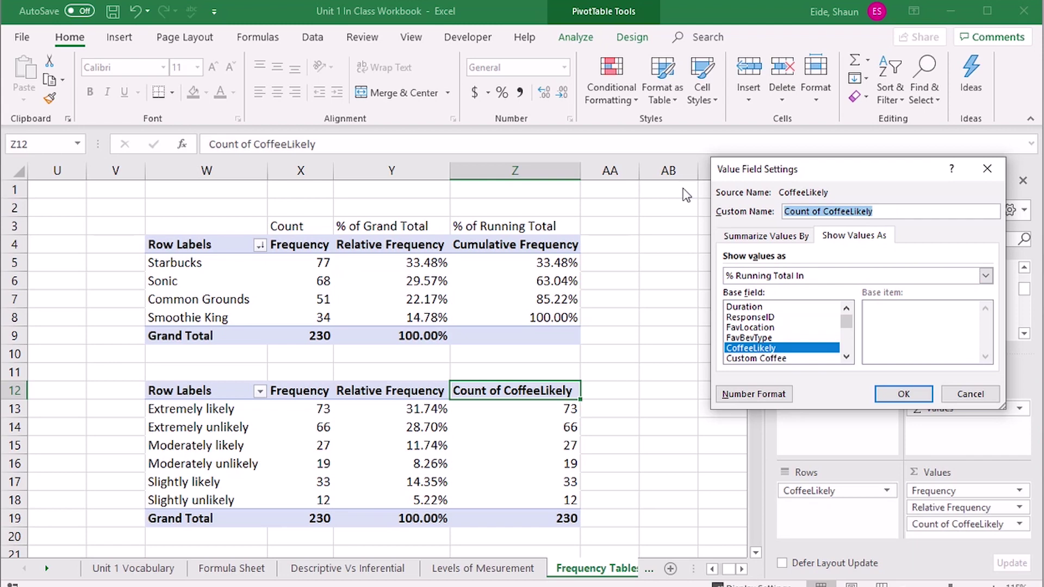
{"action": "type", "text": "Cumulative Frequency"}
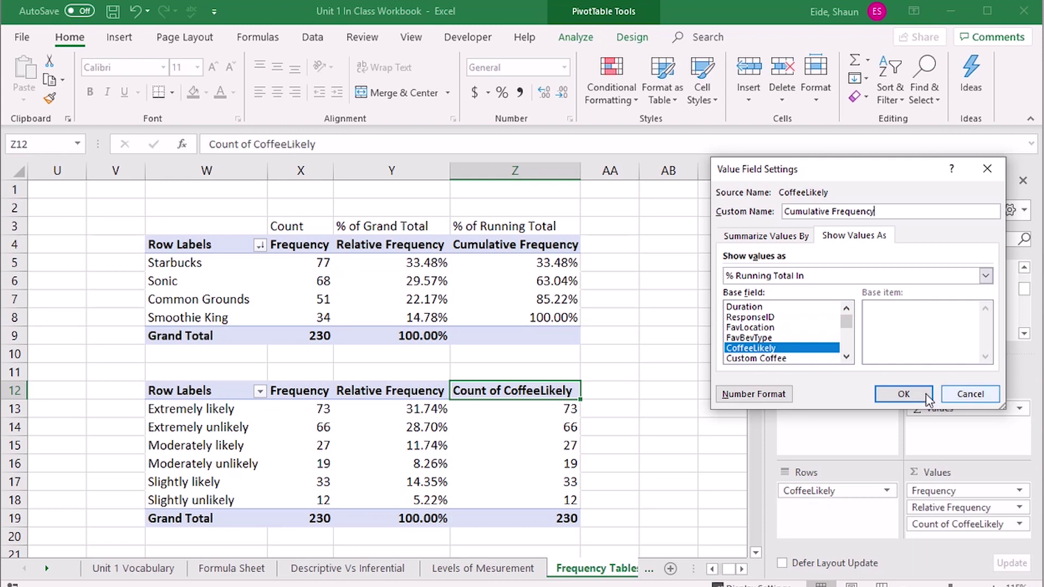
{"action": "left_click", "coordinate": [903, 395]}
{"action": "left_click", "coordinate": [629, 410]}
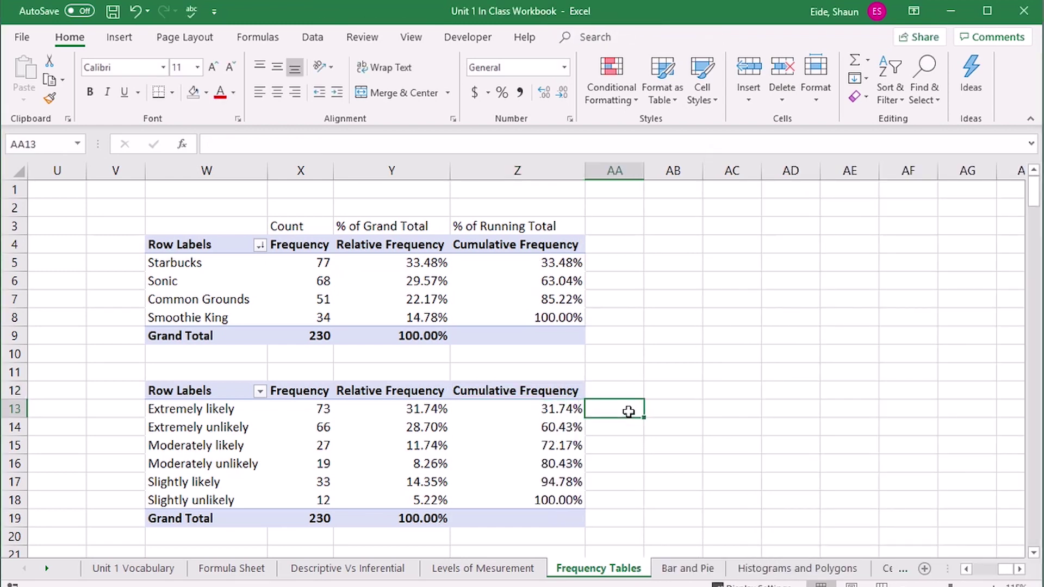
Move the Extremely unlikely row directly below Moderately likely in the CoffeeLikely PivotTable
{"action": "left_click", "coordinate": [188, 412]}
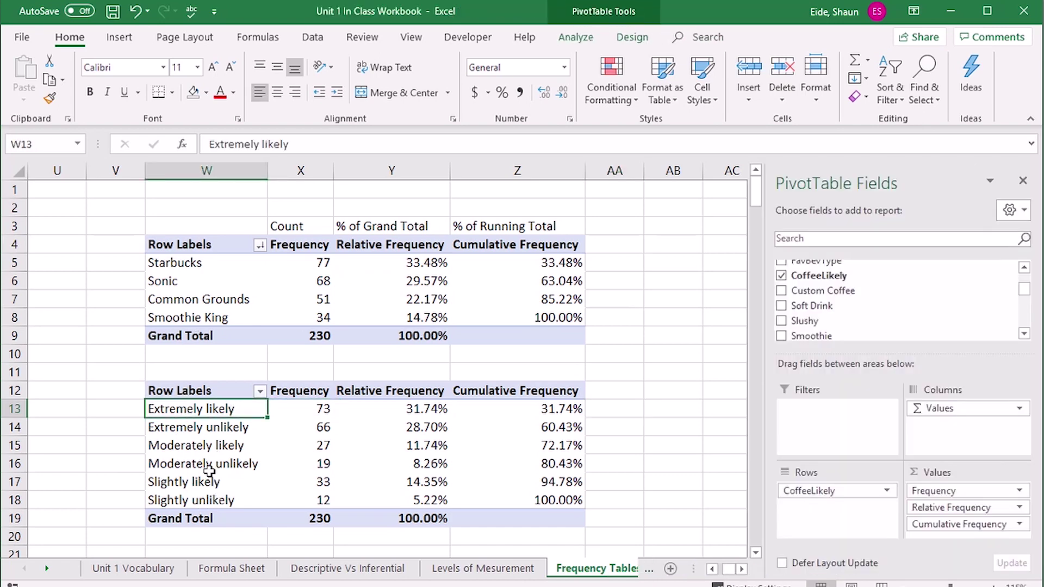
{"action": "left_click", "coordinate": [215, 285]}
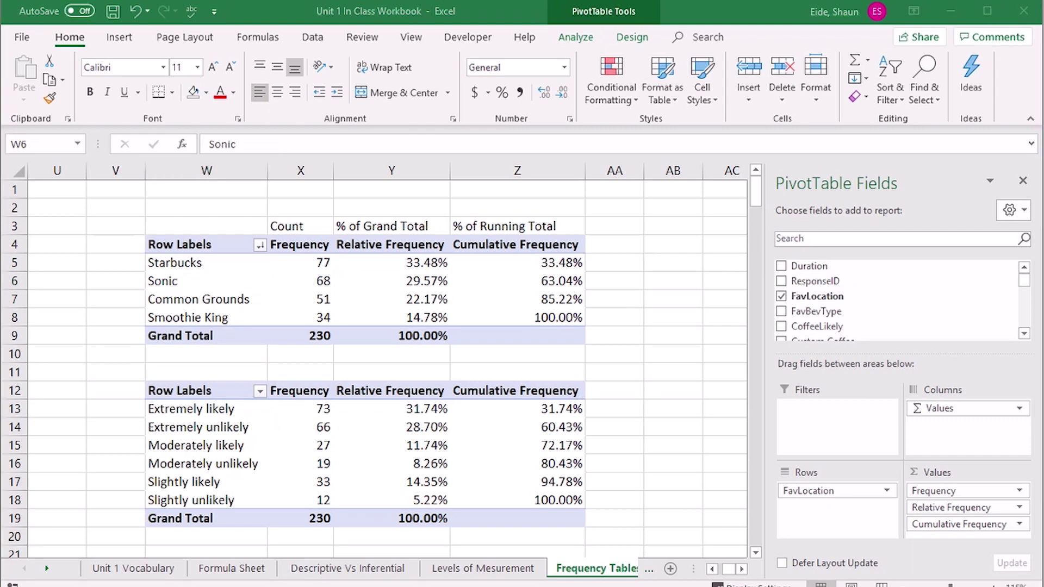
{"action": "left_click_drag", "start_coordinate": [207, 435], "coordinate": [206, 454]}
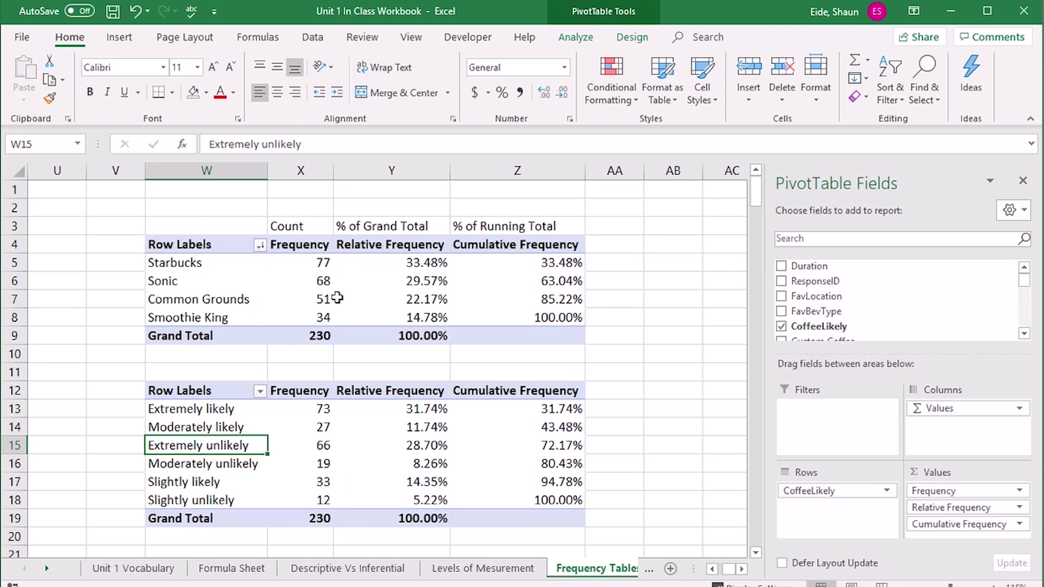
Move Slightly unlikely to the first row of the CoffeeLikely PivotTable and Slightly likely directly below it
{"action": "left_click", "coordinate": [315, 264]}
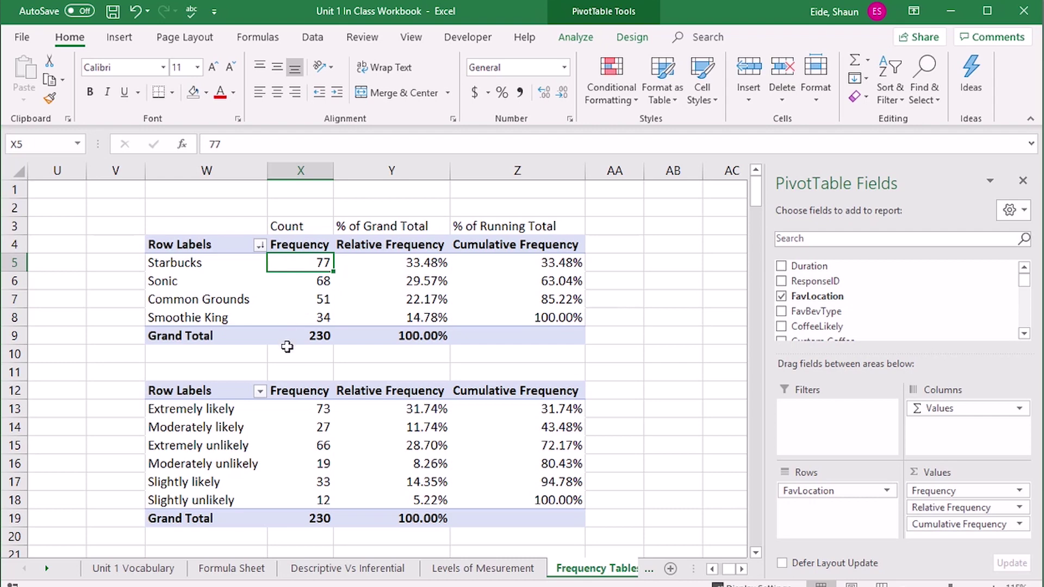
{"action": "left_click", "coordinate": [198, 461]}
{"action": "left_click", "coordinate": [209, 447]}
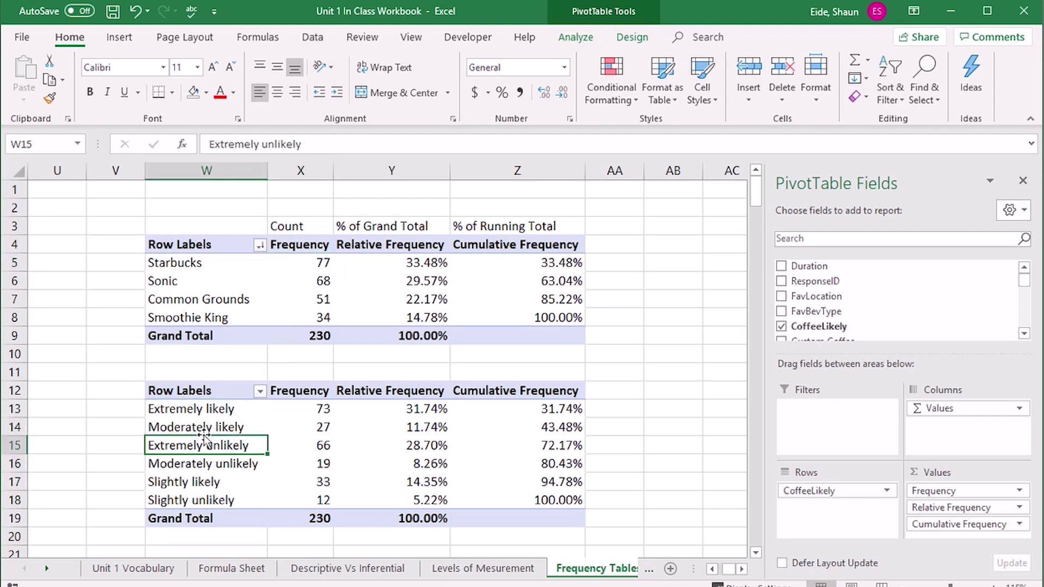
{"action": "left_click", "coordinate": [195, 483]}
{"action": "left_click", "coordinate": [204, 497]}
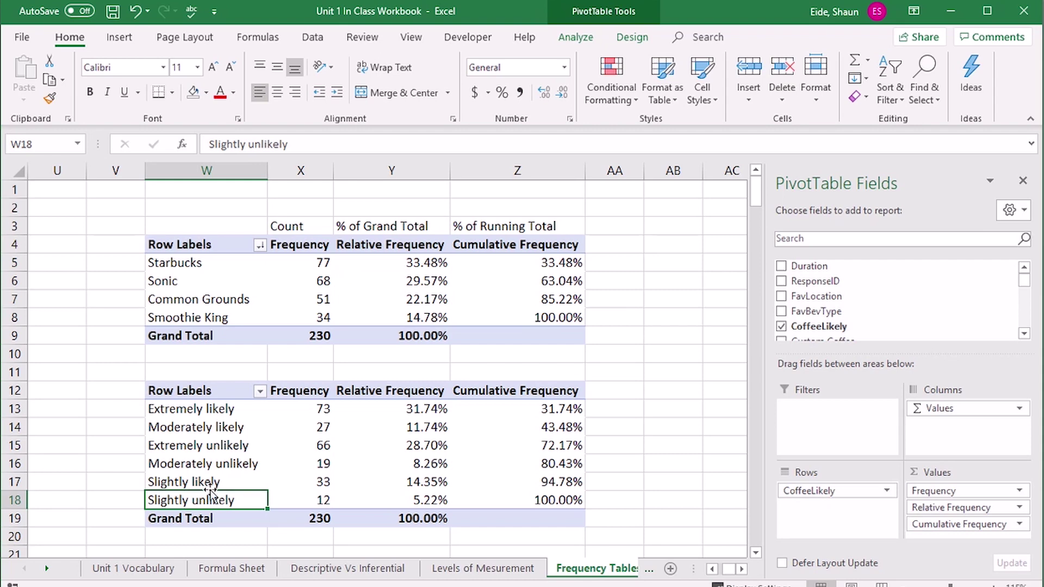
{"action": "left_click_drag", "start_coordinate": [210, 489], "coordinate": [216, 410]}
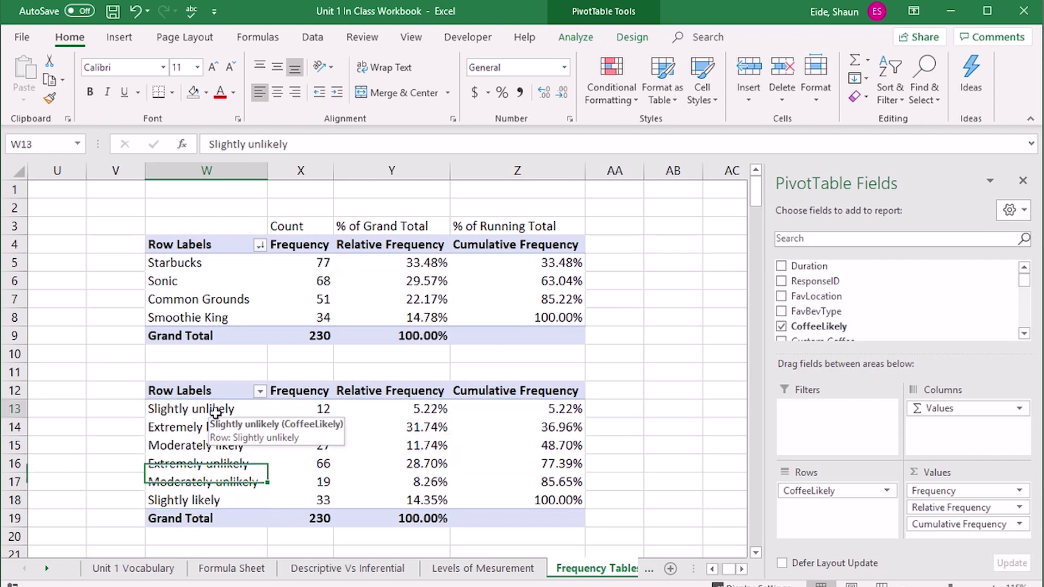
{"action": "left_click", "coordinate": [184, 498], "text": "shift"}
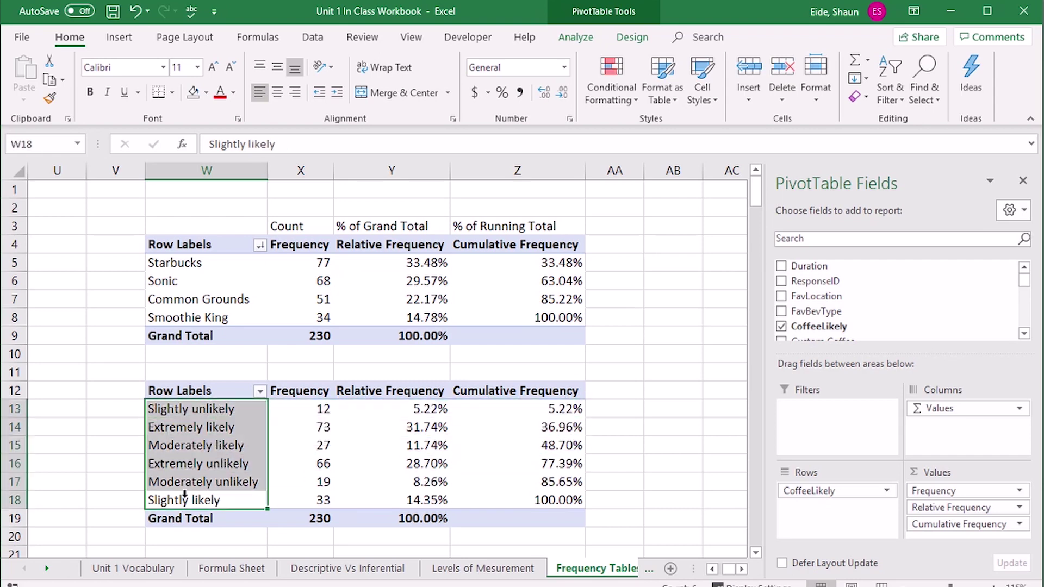
{"action": "left_click", "coordinate": [188, 497]}
{"action": "left_click_drag", "start_coordinate": [192, 491], "coordinate": [209, 421]}
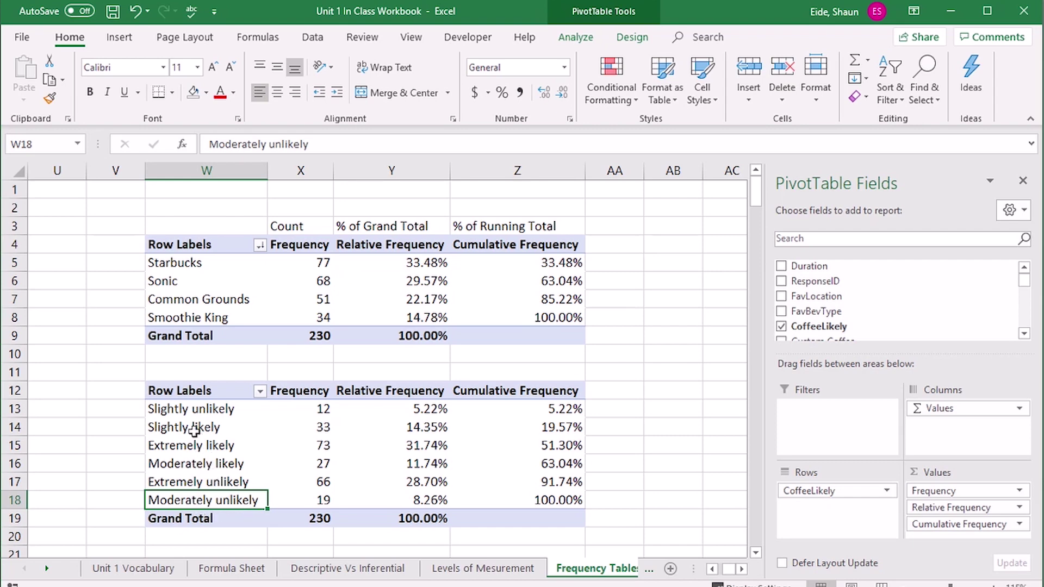
Move Extremely unlikely to the first row of the CoffeeLikely PivotTable and Moderately unlikely directly below Slightly unlikely
{"action": "left_click", "coordinate": [191, 486]}
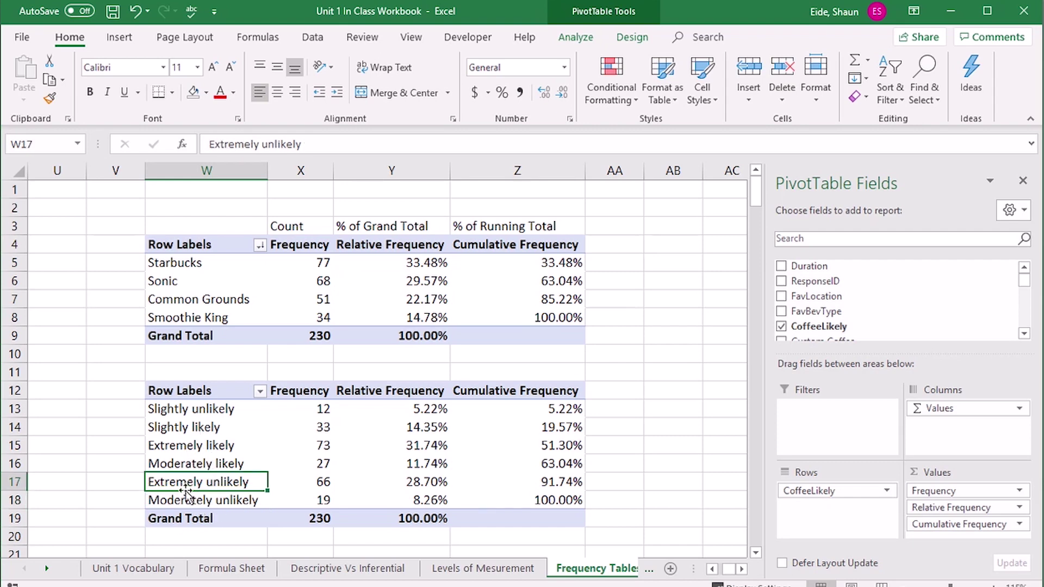
{"action": "left_click", "coordinate": [188, 472]}
{"action": "left_click", "coordinate": [187, 480]}
{"action": "left_click_drag", "start_coordinate": [188, 472], "coordinate": [200, 407]}
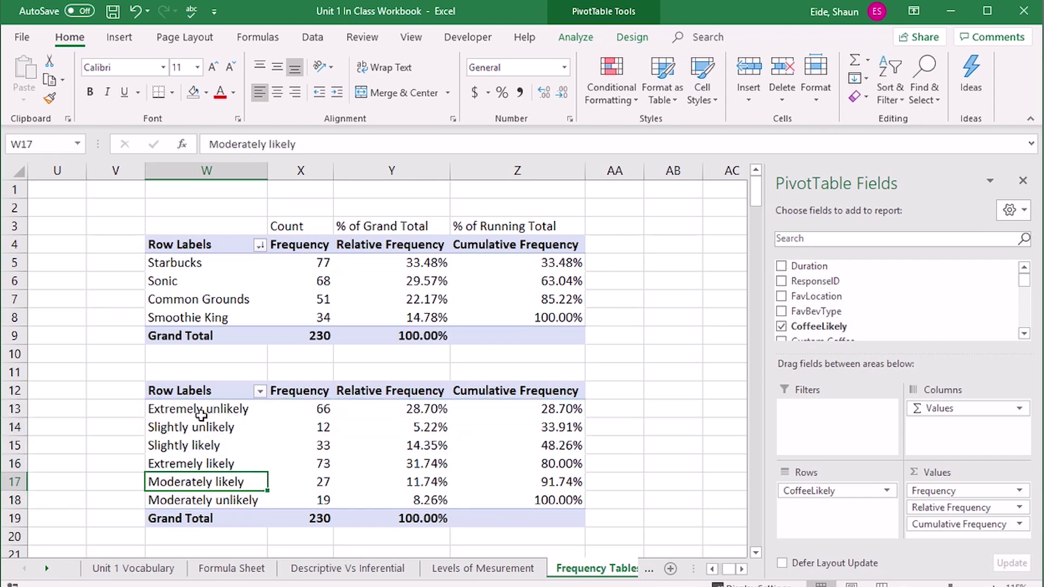
{"action": "left_click", "coordinate": [207, 499]}
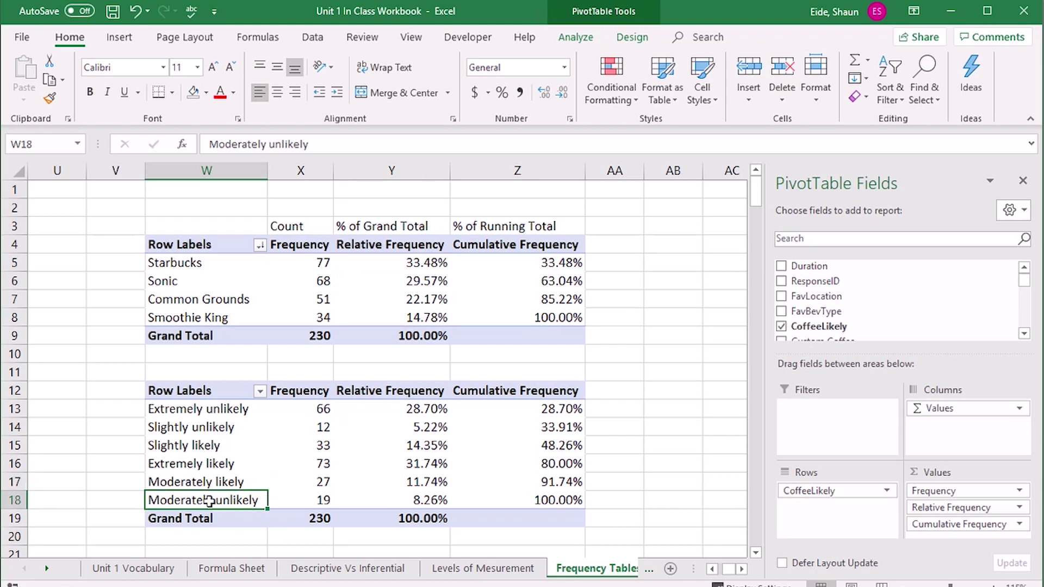
{"action": "left_click_drag", "start_coordinate": [216, 496], "coordinate": [218, 434]}
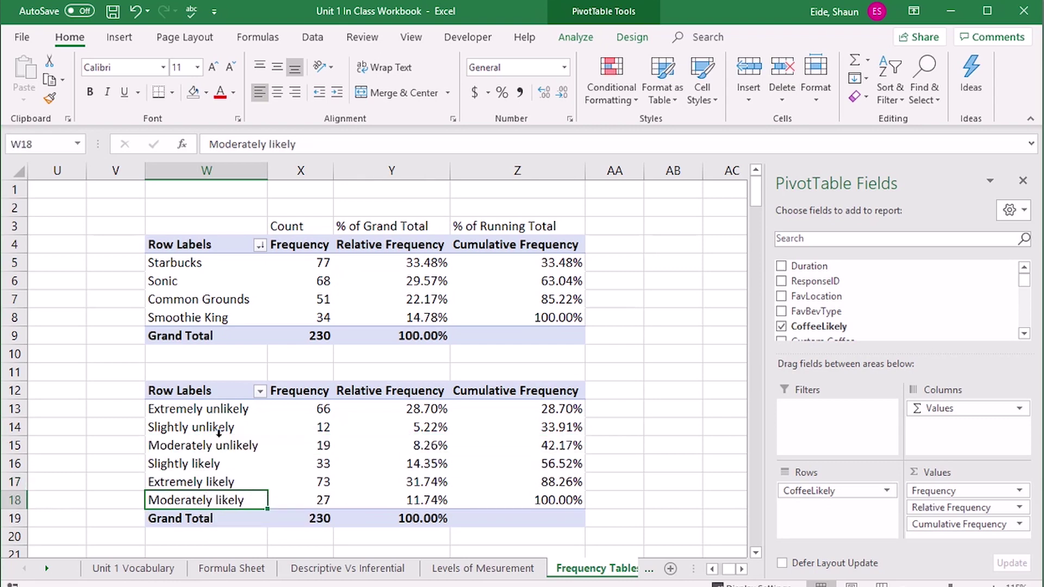
Move the Moderately likely row directly above Slightly likely in the CoffeeLikely PivotTable
{"action": "left_click_drag", "start_coordinate": [195, 494], "coordinate": [207, 460]}
{"action": "left_click", "coordinate": [193, 489]}
{"action": "left_click", "coordinate": [194, 496]}
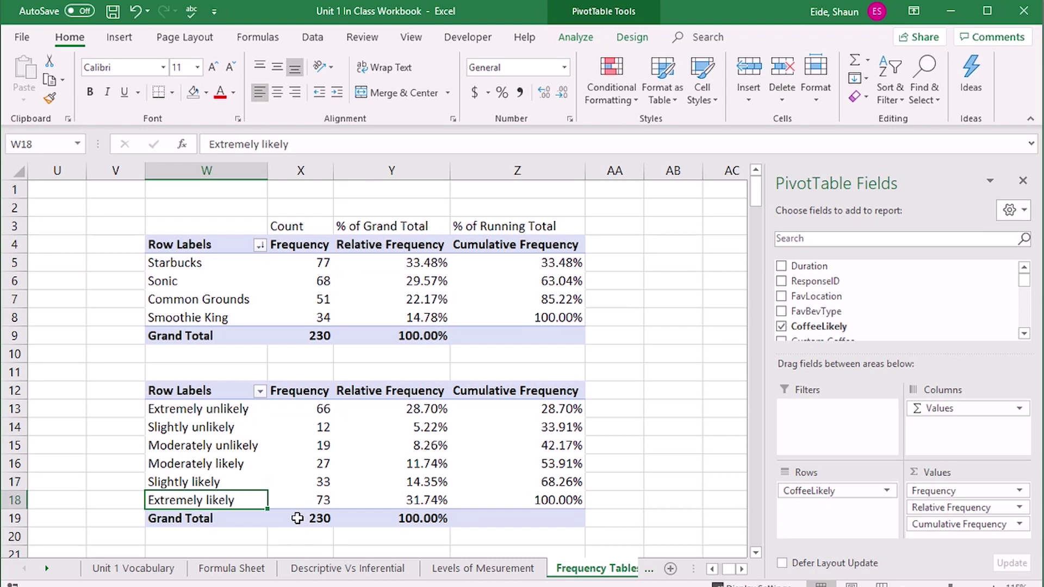
Review the frequency, relative and cumulative frequency columns of the CoffeeLikely PivotTable and the location labels in the favorite location PivotTable
{"action": "mouse_move", "coordinate": [297, 518]}
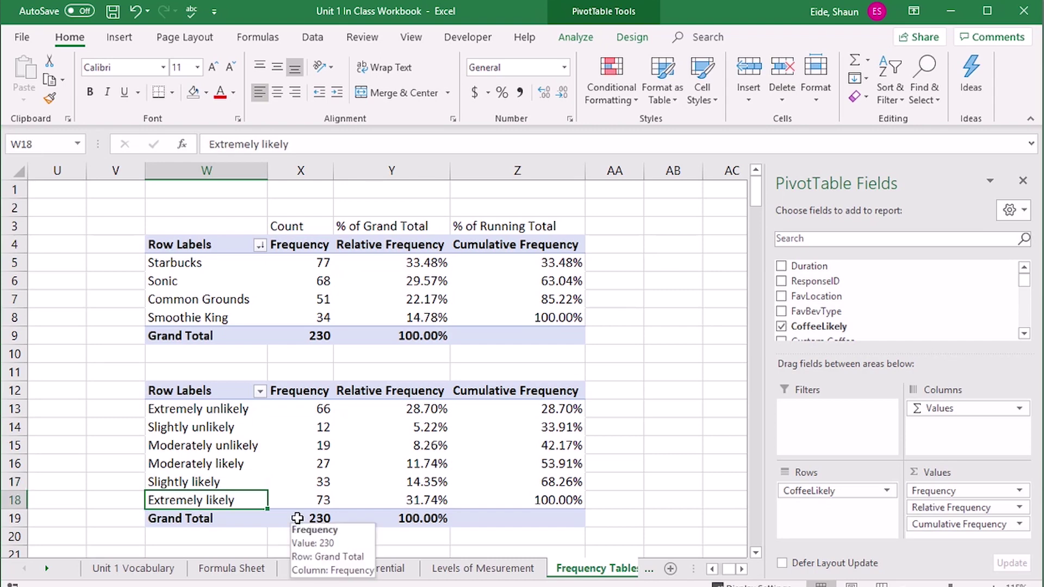
{"action": "left_click_drag", "start_coordinate": [512, 409], "coordinate": [515, 504]}
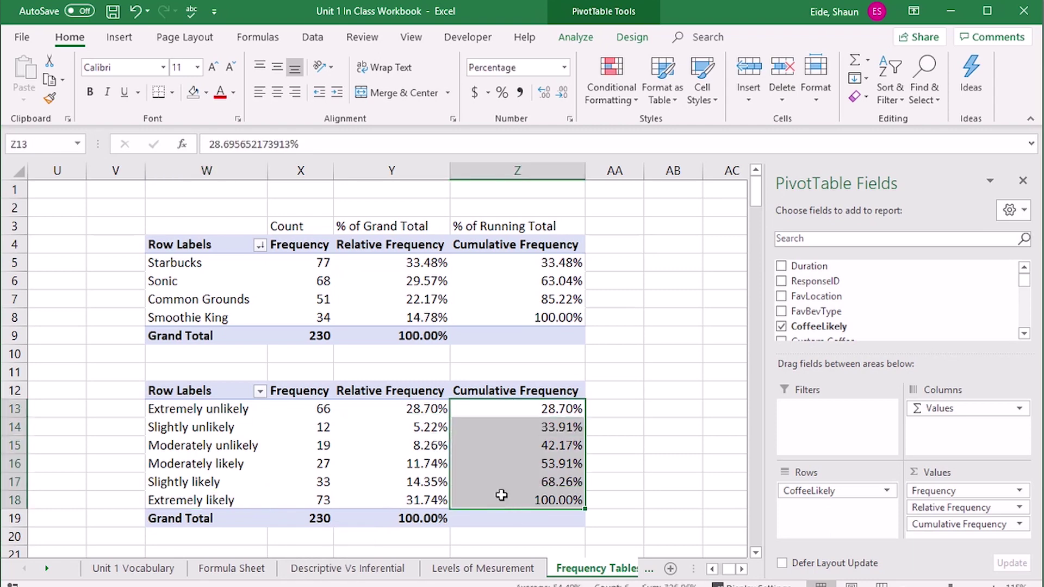
{"action": "left_click_drag", "start_coordinate": [407, 409], "coordinate": [409, 496]}
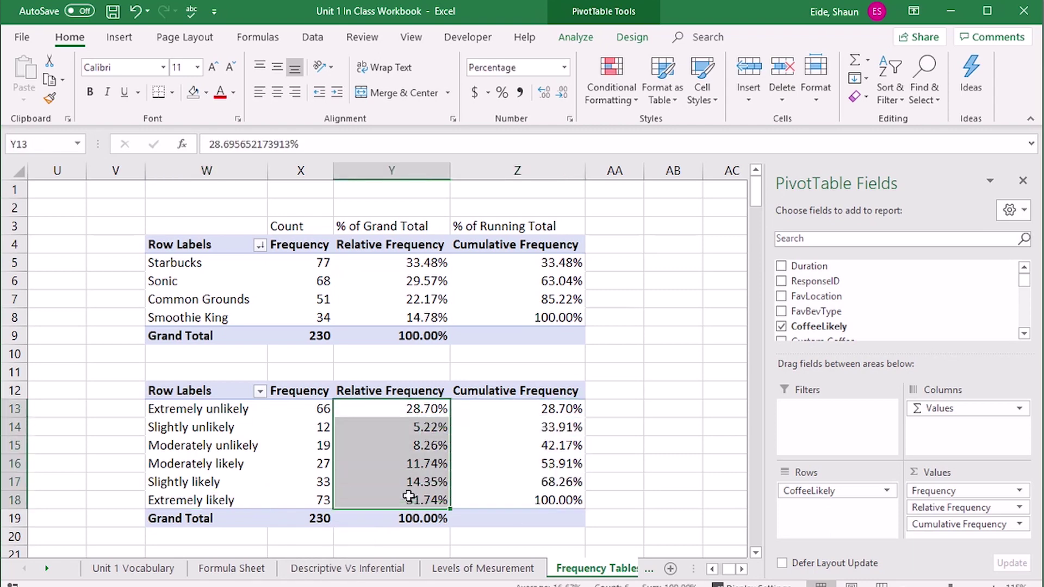
{"action": "left_click_drag", "start_coordinate": [309, 409], "coordinate": [319, 498]}
{"action": "left_click", "coordinate": [223, 463]}
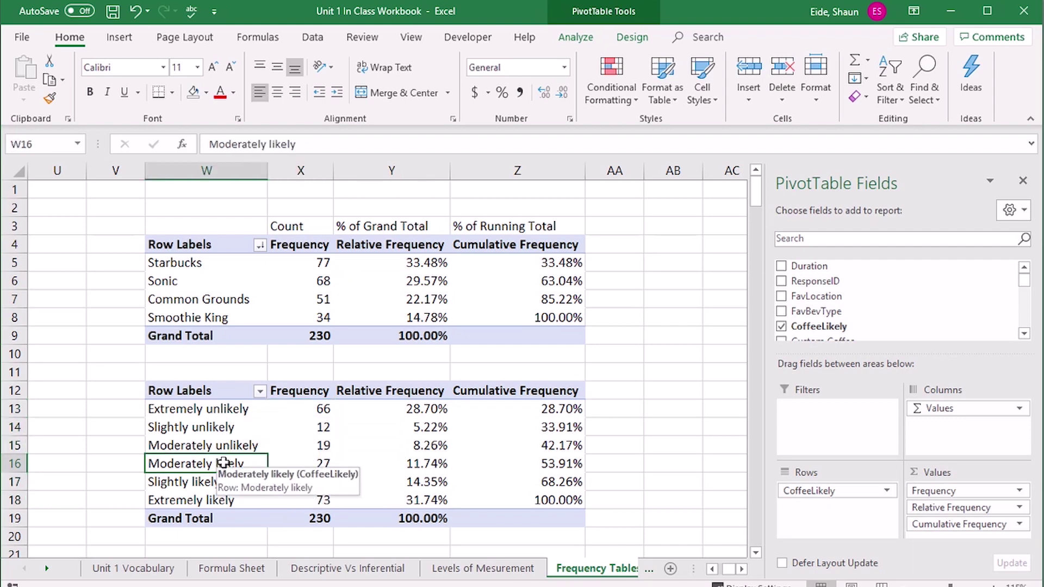
{"action": "left_click", "coordinate": [220, 302]}
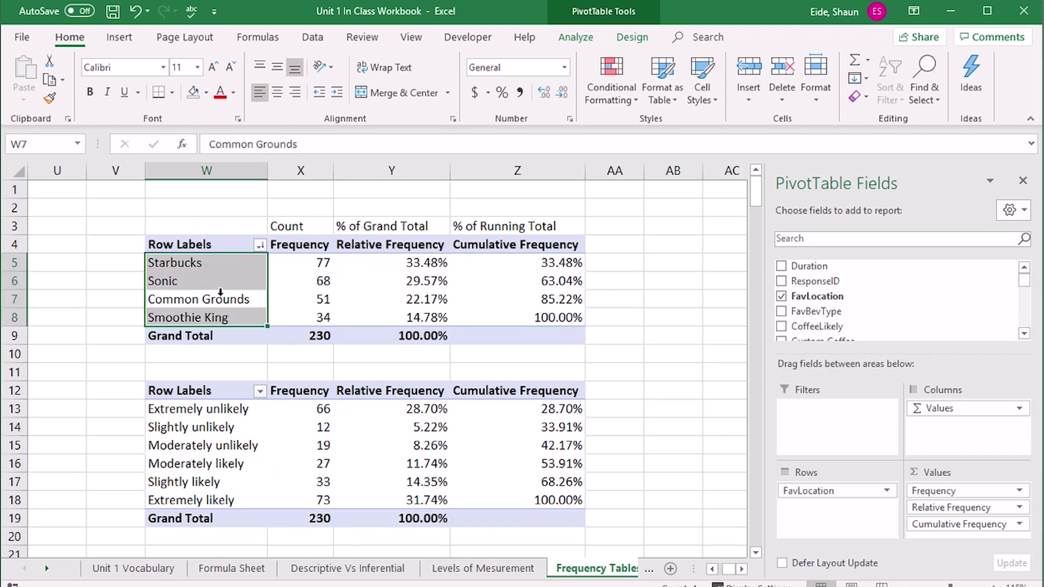
{"action": "left_click", "coordinate": [292, 281]}
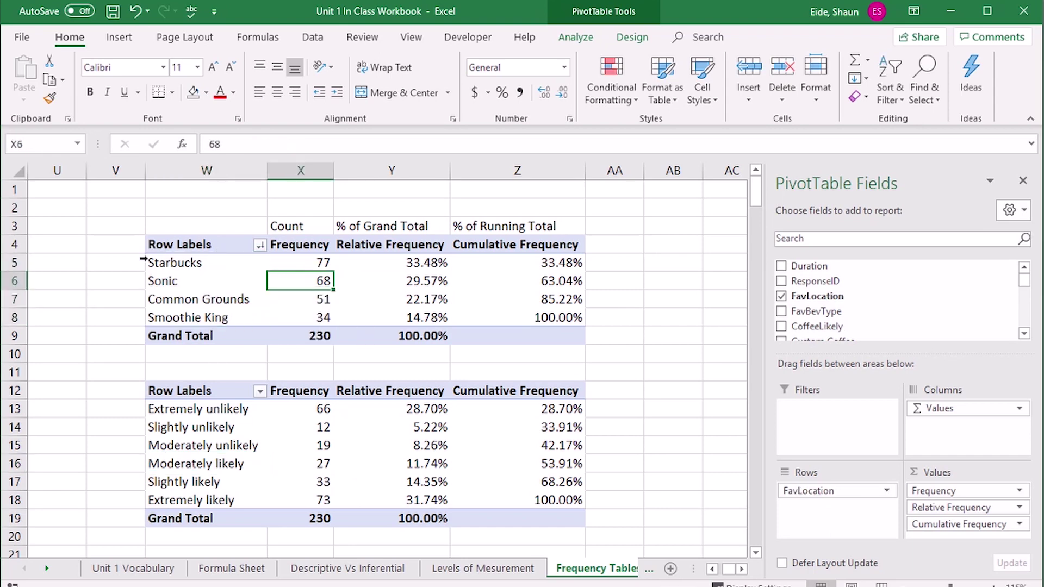
Enter the notes Pie Chart in V5 and Bar in V6 beside the favorite location PivotTable
{"action": "left_click", "coordinate": [125, 263]}
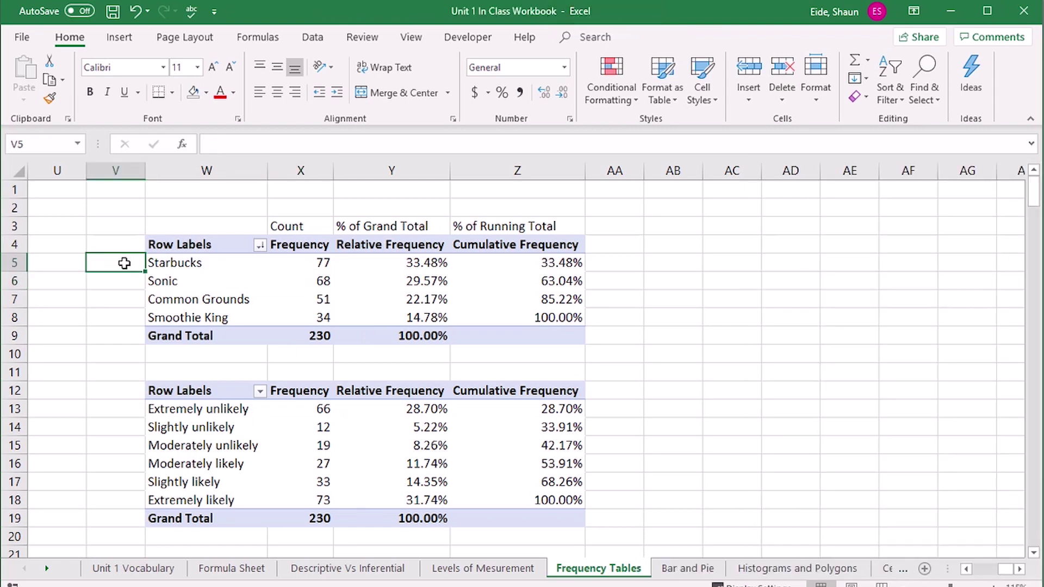
{"action": "type", "text": "Pie Chart"}
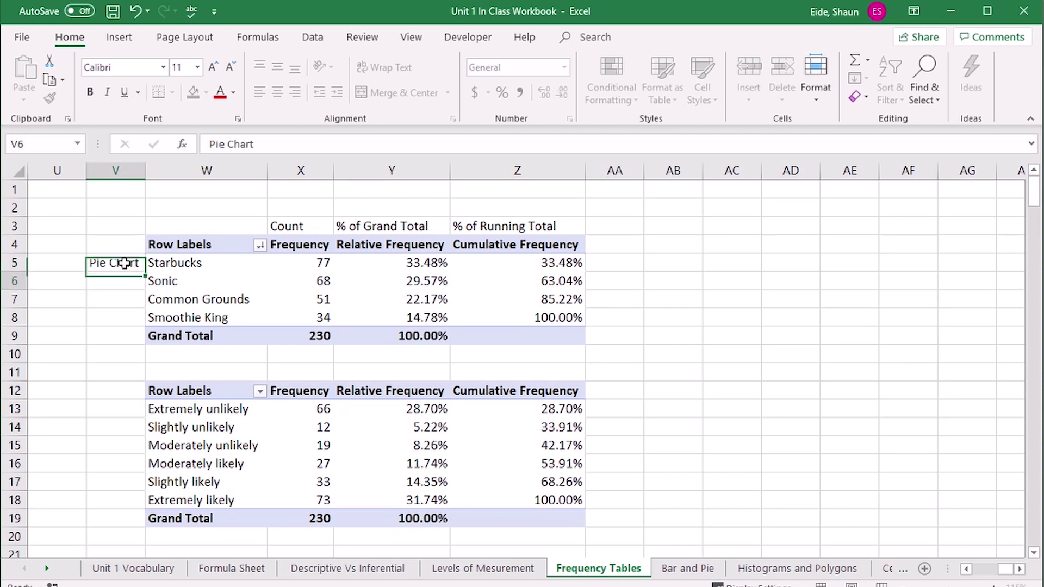
{"action": "key", "text": "Return"}
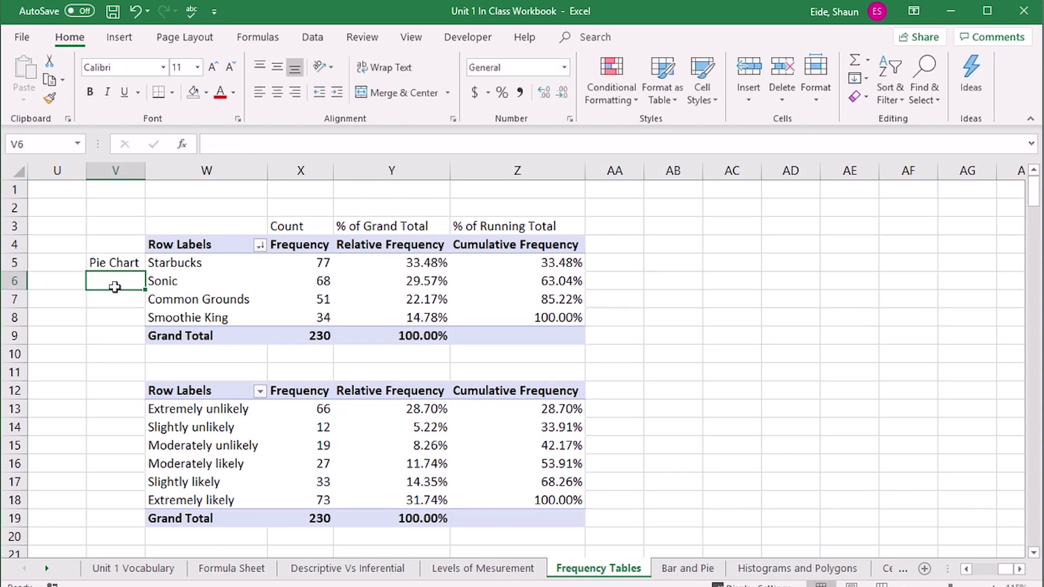
{"action": "type", "text": "Bar"}
{"action": "left_click", "coordinate": [114, 313]}
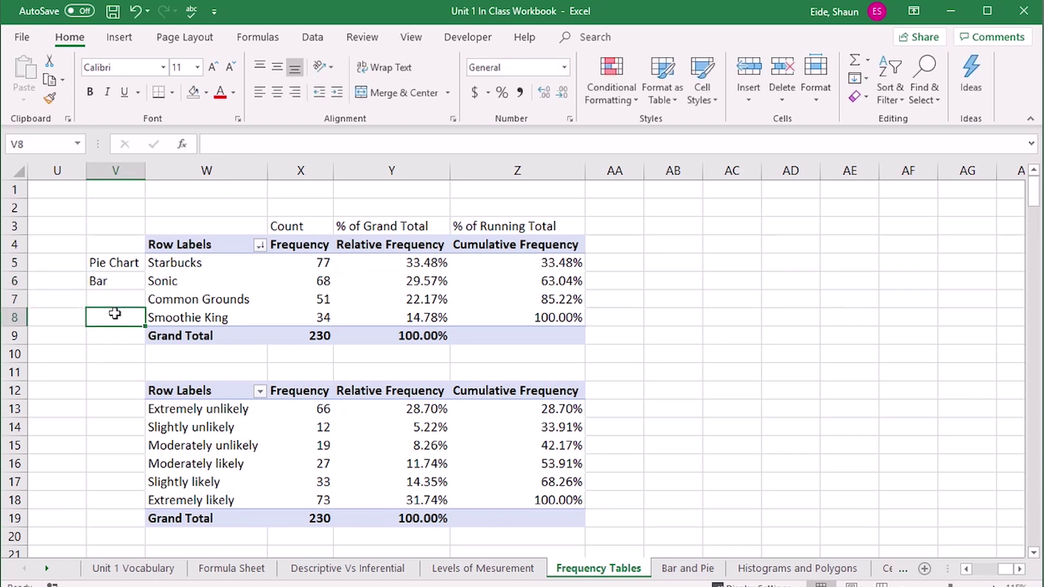
{"action": "left_click", "coordinate": [113, 264]}
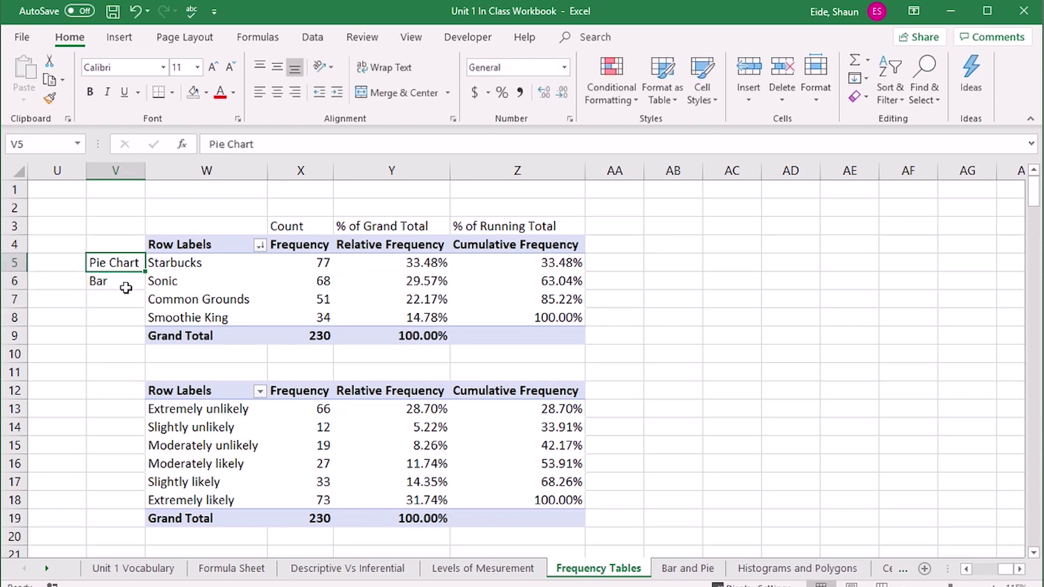
Drill into the Common Grounds relative frequency to list its records on a new sheet, and return to the Frequency Tables sheet
{"action": "left_click", "coordinate": [216, 299]}
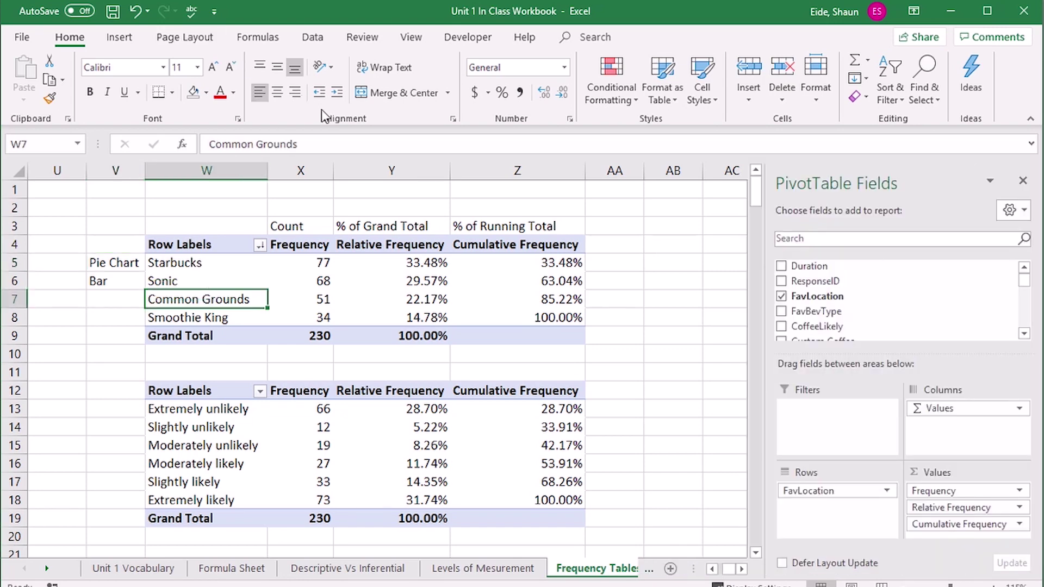
{"action": "left_click", "coordinate": [325, 250]}
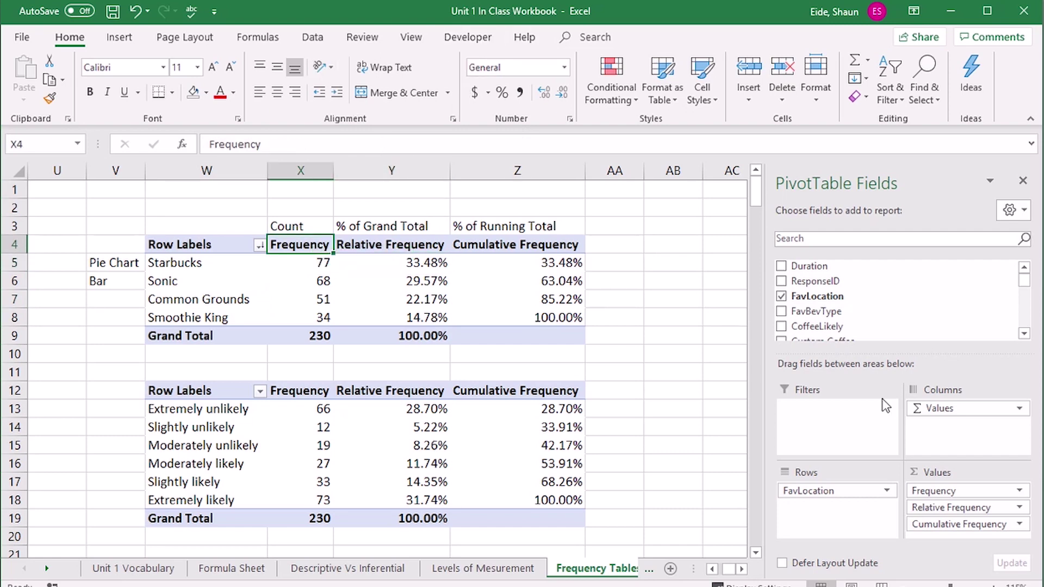
{"action": "double_click", "coordinate": [355, 305]}
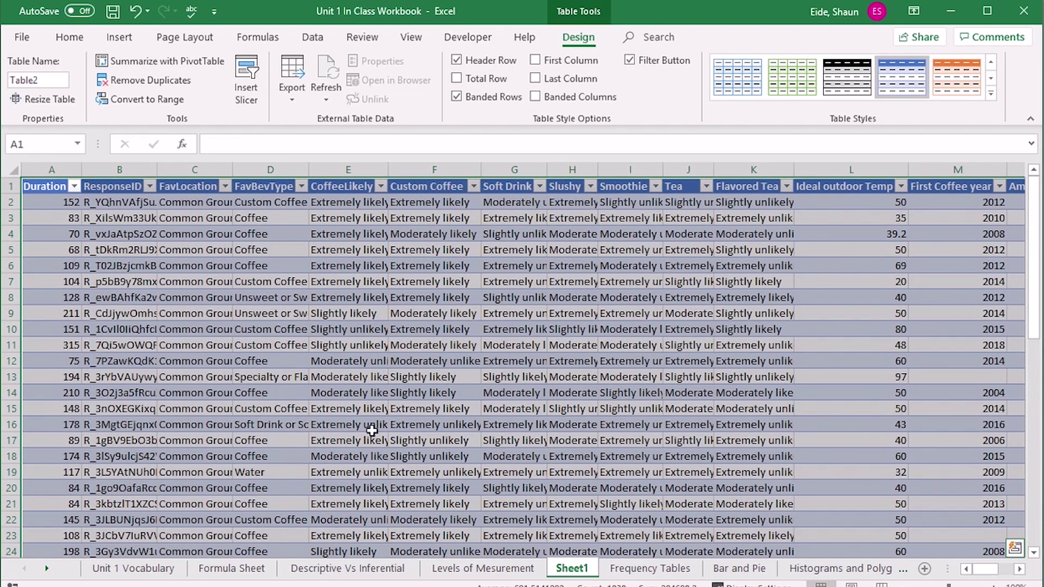
{"action": "left_click", "coordinate": [491, 571]}
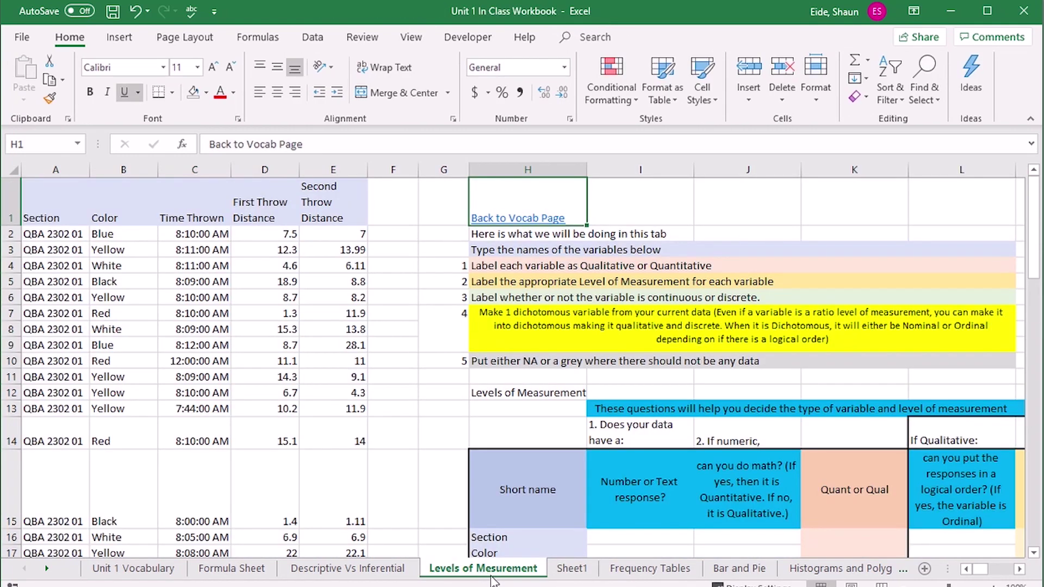
{"action": "left_click", "coordinate": [647, 568]}
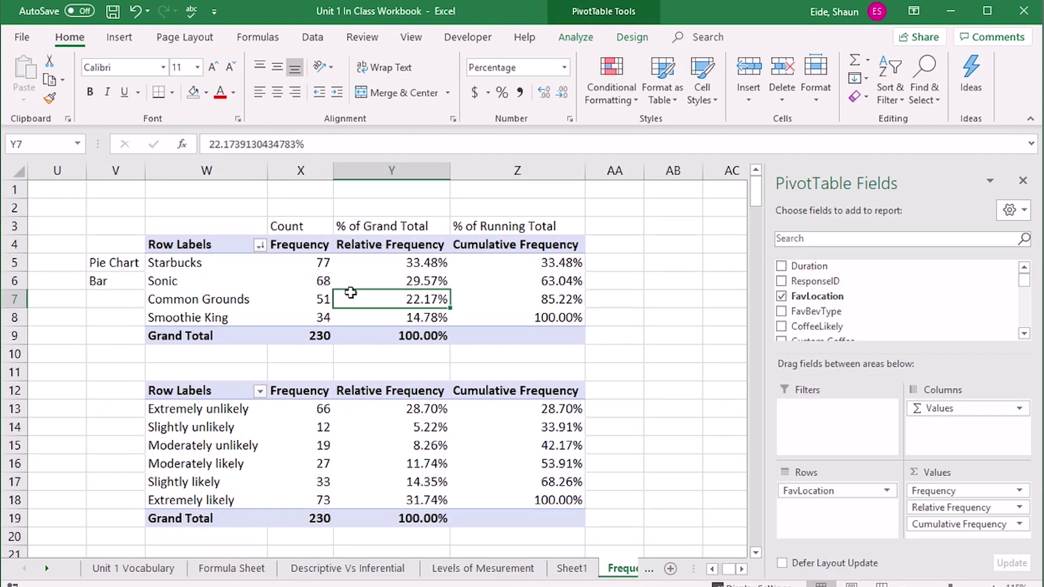
{"action": "left_click", "coordinate": [578, 38]}
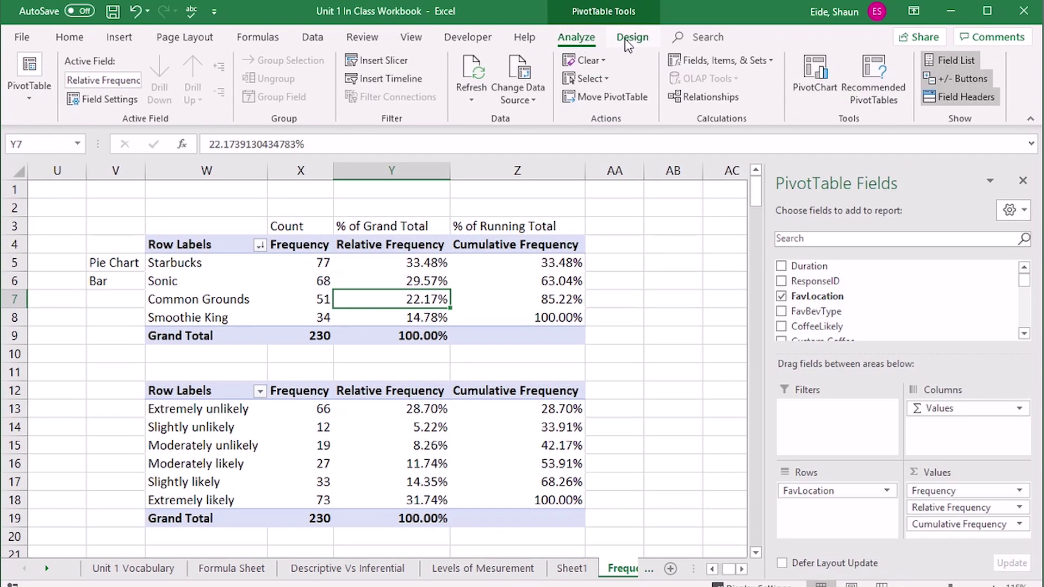
{"action": "left_click", "coordinate": [625, 38]}
{"action": "left_click", "coordinate": [577, 37]}
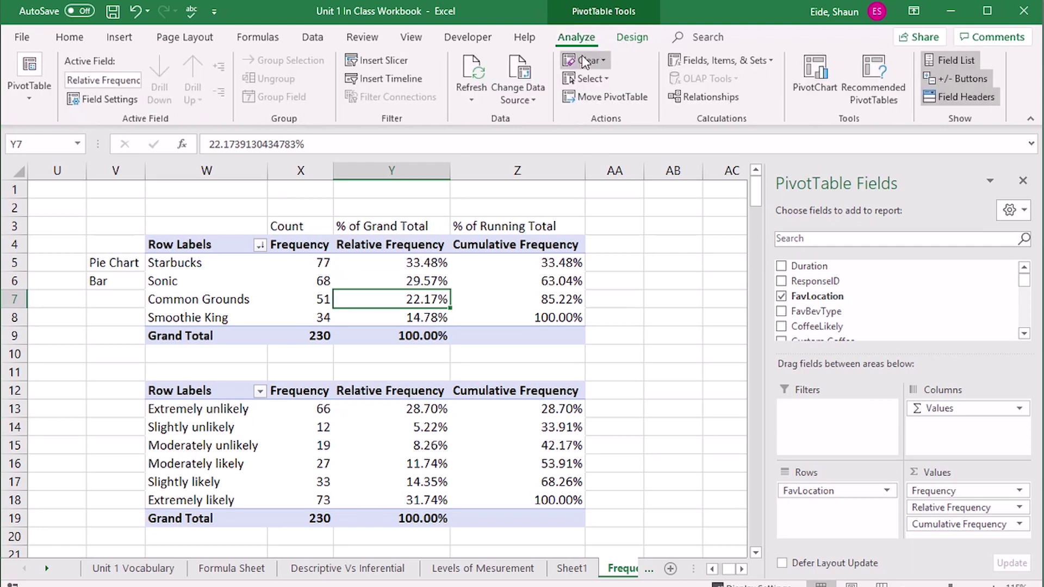
{"action": "left_click", "coordinate": [810, 77]}
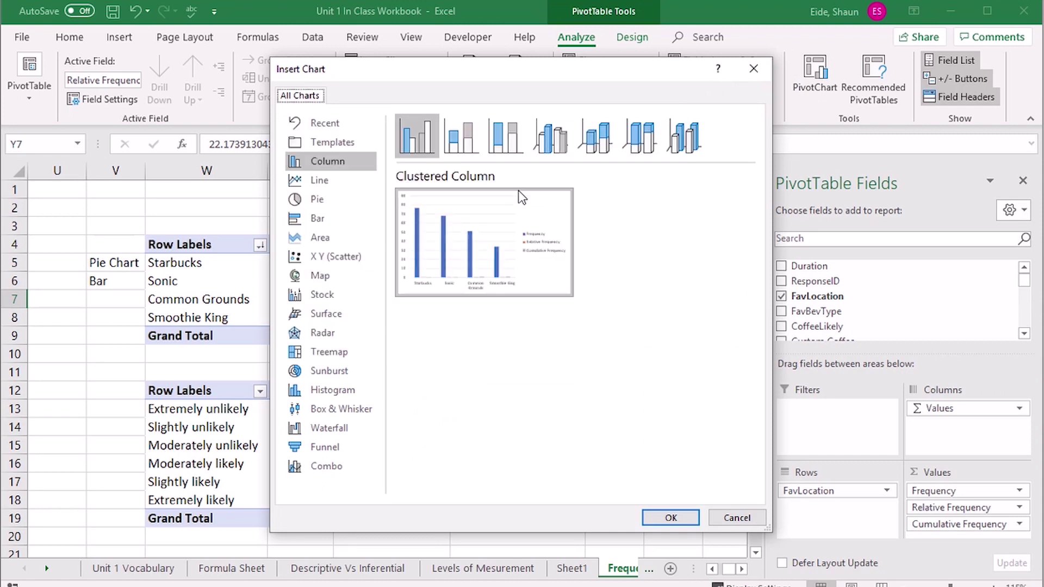
{"action": "left_click", "coordinate": [734, 518]}
Insert a pie PivotChart of Frequency from the favorite location PivotTable
{"action": "left_click", "coordinate": [398, 278]}
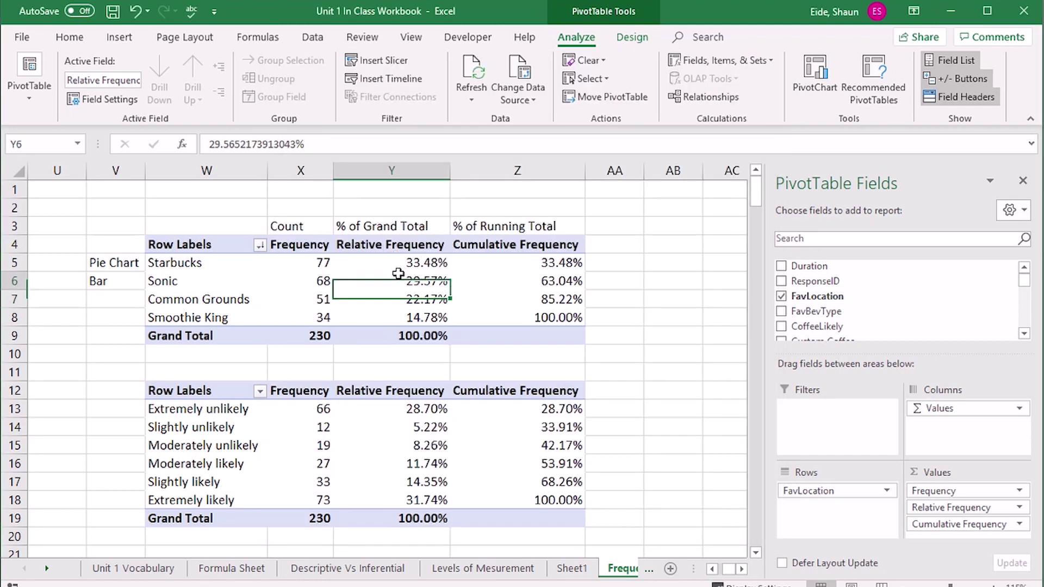
{"action": "left_click", "coordinate": [302, 263]}
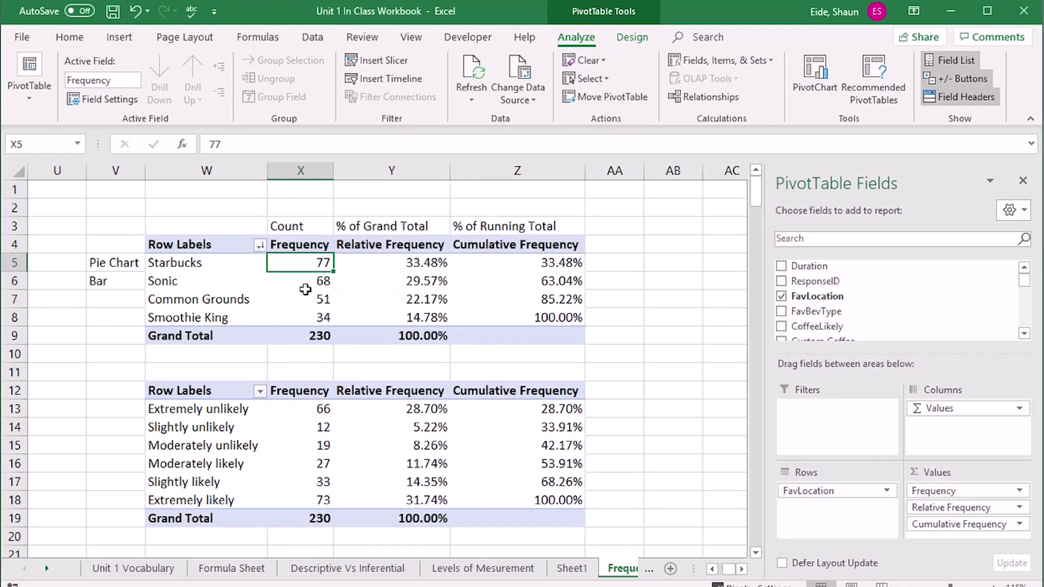
{"action": "left_click", "coordinate": [304, 283]}
{"action": "left_click", "coordinate": [815, 87]}
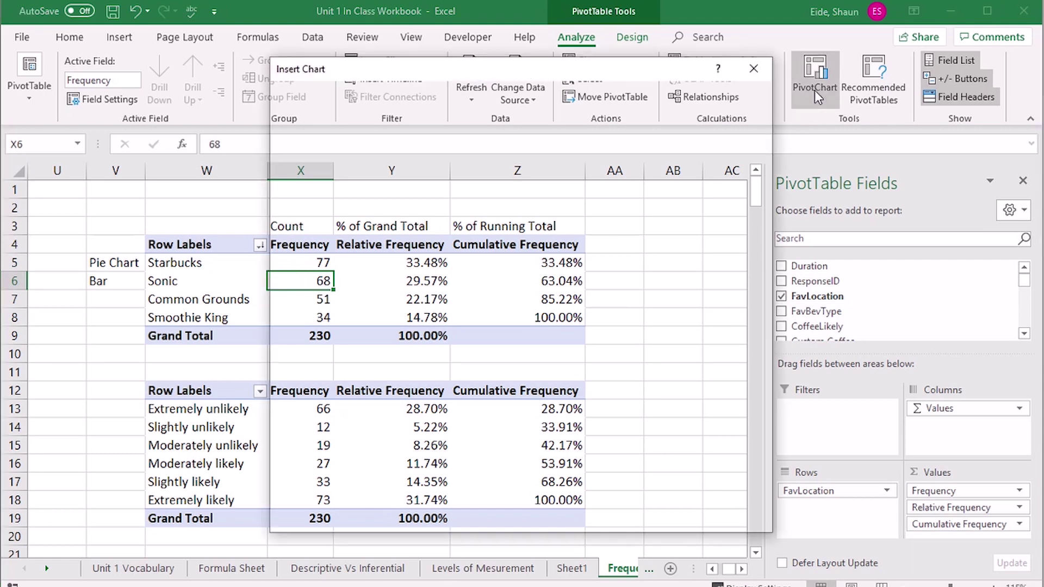
{"action": "left_click", "coordinate": [295, 203]}
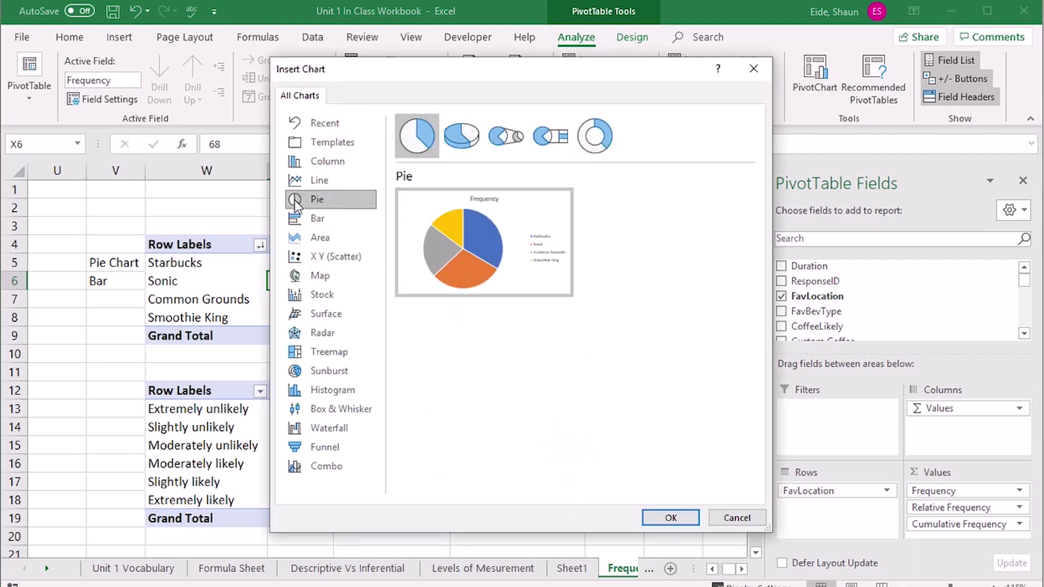
{"action": "left_click", "coordinate": [305, 166]}
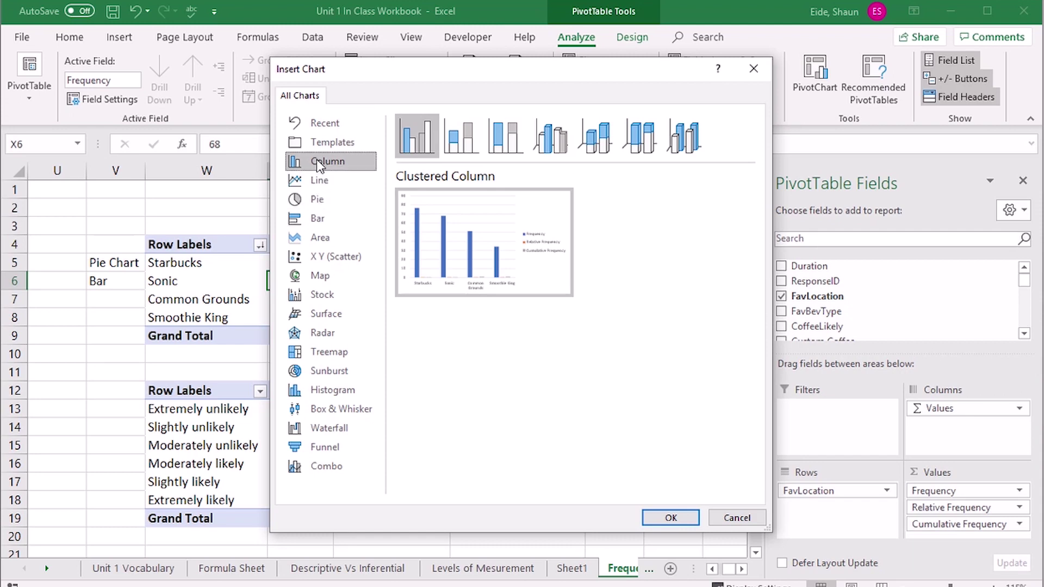
{"action": "left_click", "coordinate": [297, 201]}
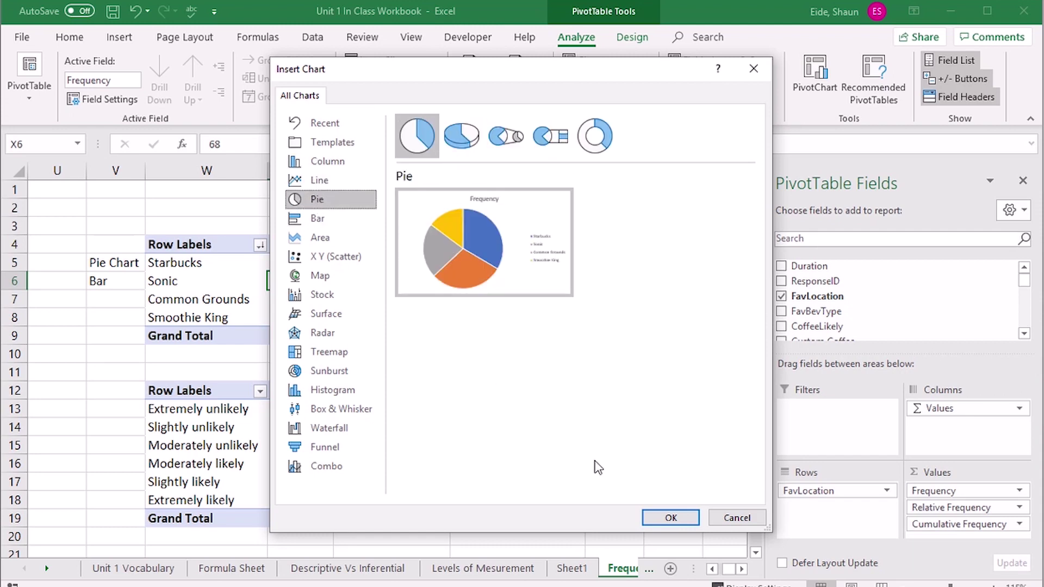
{"action": "left_click", "coordinate": [673, 516]}
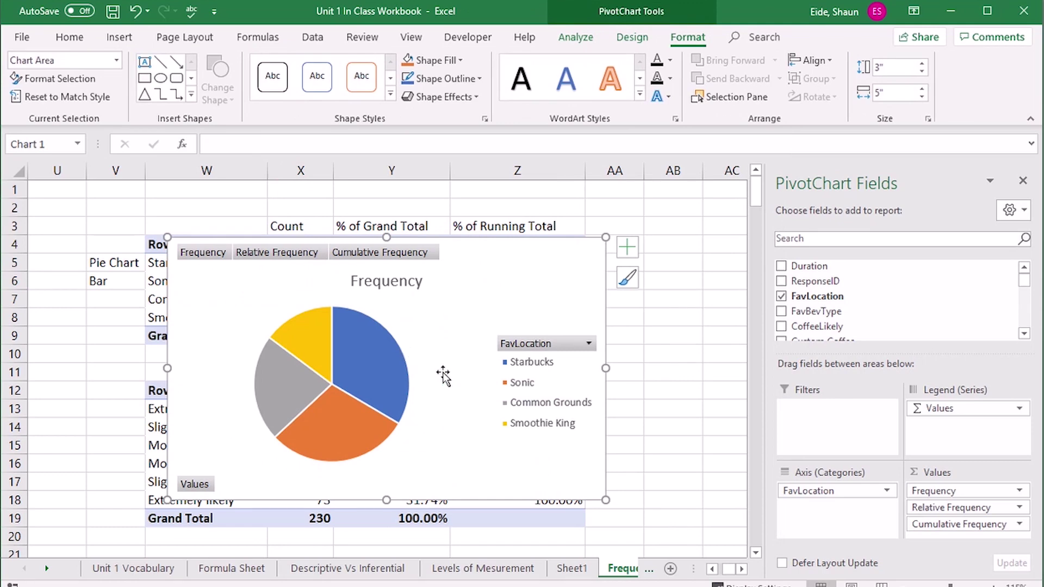
Examine the pie chart's three value field buttons and the FavLocation sort and filter options
{"action": "left_click", "coordinate": [203, 253]}
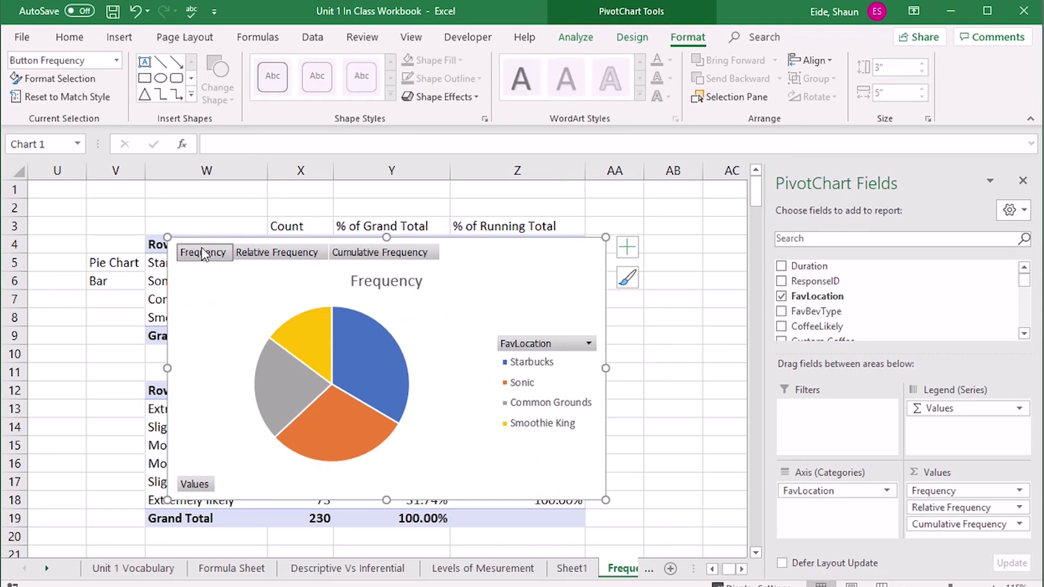
{"action": "left_click", "coordinate": [281, 260]}
{"action": "left_click", "coordinate": [360, 258]}
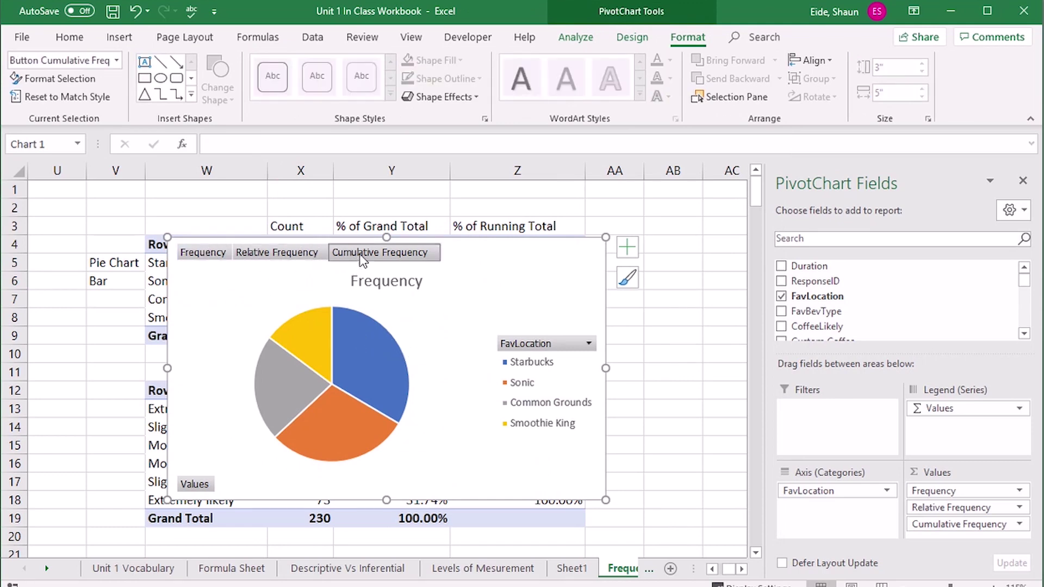
{"action": "left_click", "coordinate": [219, 254]}
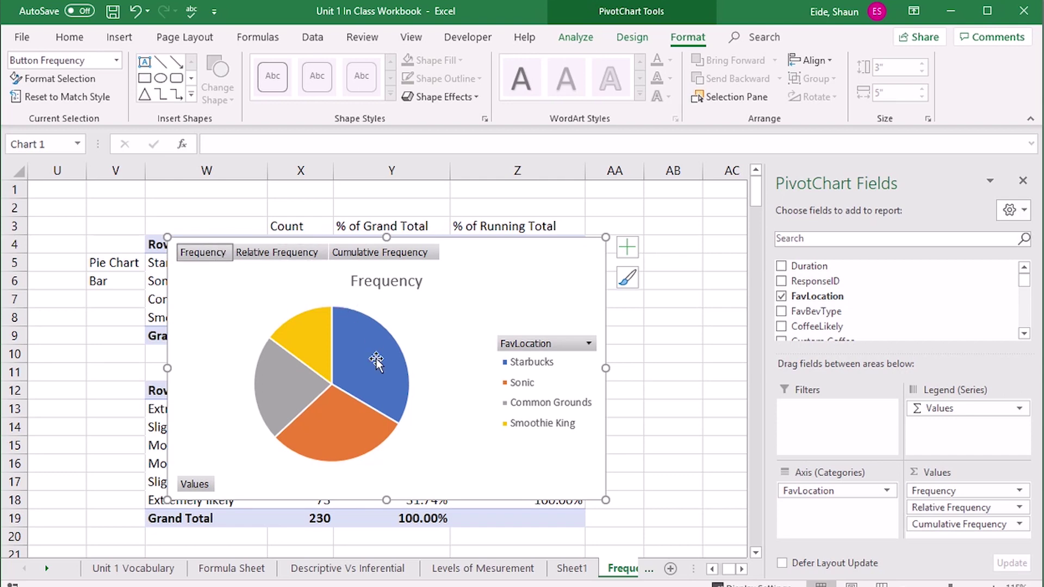
{"action": "left_click", "coordinate": [532, 346]}
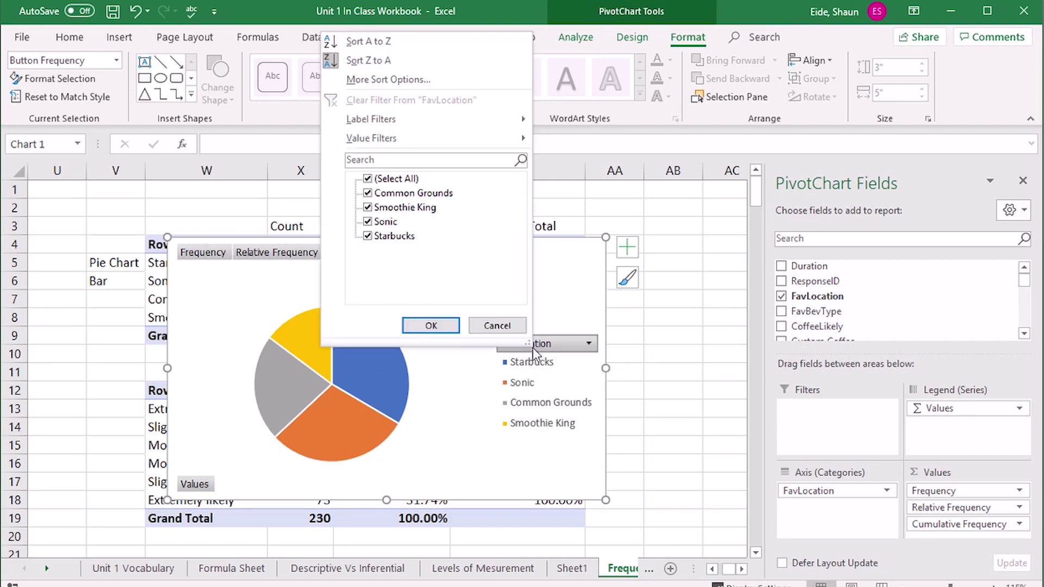
{"action": "left_click", "coordinate": [500, 331]}
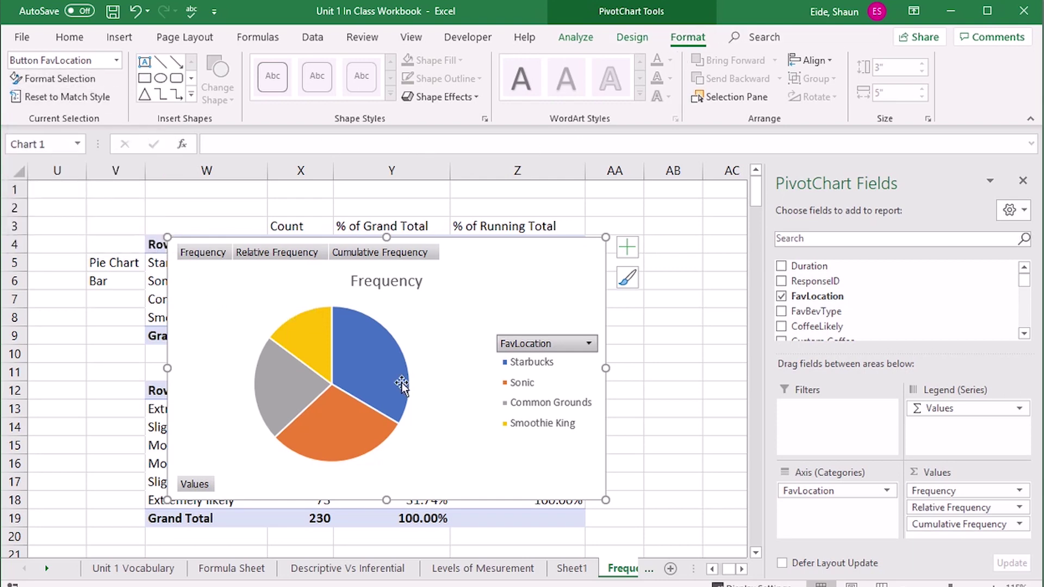
Move the pie chart off the PivotTables to the empty area beginning at column AA, near row 1
{"action": "left_click_drag", "start_coordinate": [501, 289], "coordinate": [661, 266]}
{"action": "left_click_drag", "start_coordinate": [354, 303], "coordinate": [613, 257]}
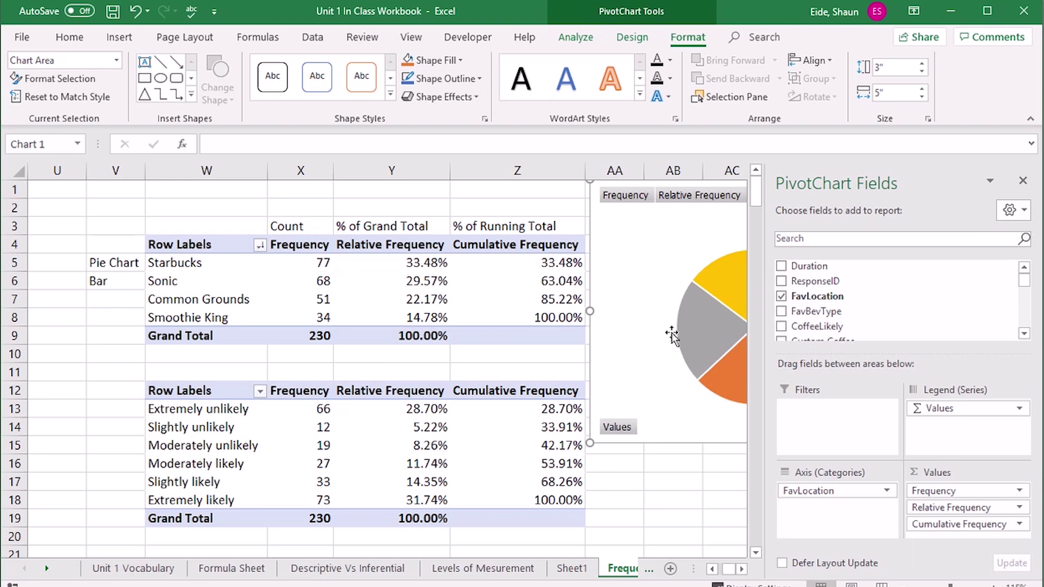
Insert a clustered column PivotChart from the favorite location PivotTable
{"action": "left_click", "coordinate": [137, 284]}
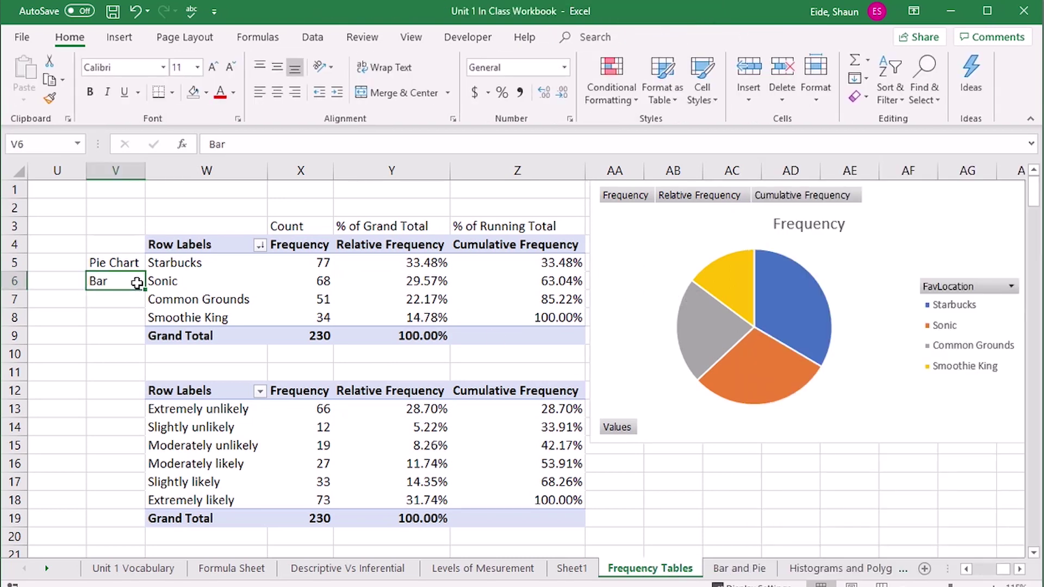
{"action": "left_click", "coordinate": [180, 283]}
{"action": "left_click", "coordinate": [304, 281]}
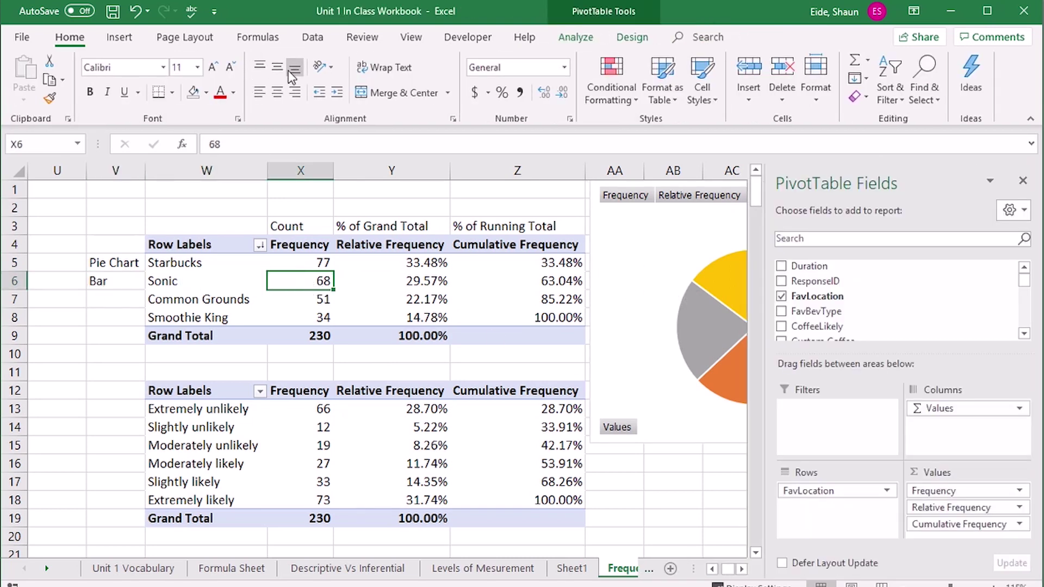
{"action": "left_click", "coordinate": [629, 36]}
{"action": "left_click", "coordinate": [589, 48]}
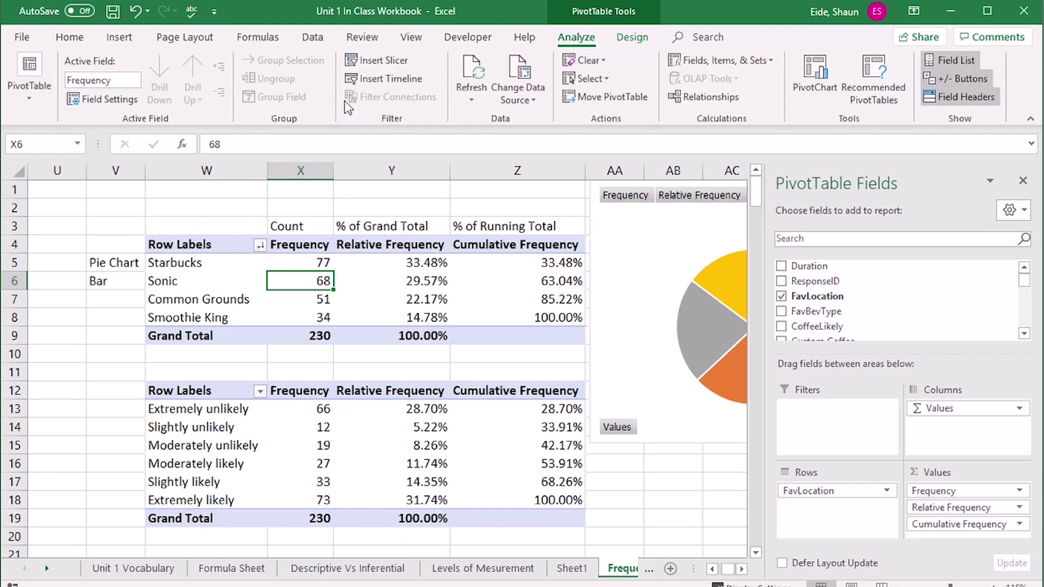
{"action": "left_click", "coordinate": [818, 77]}
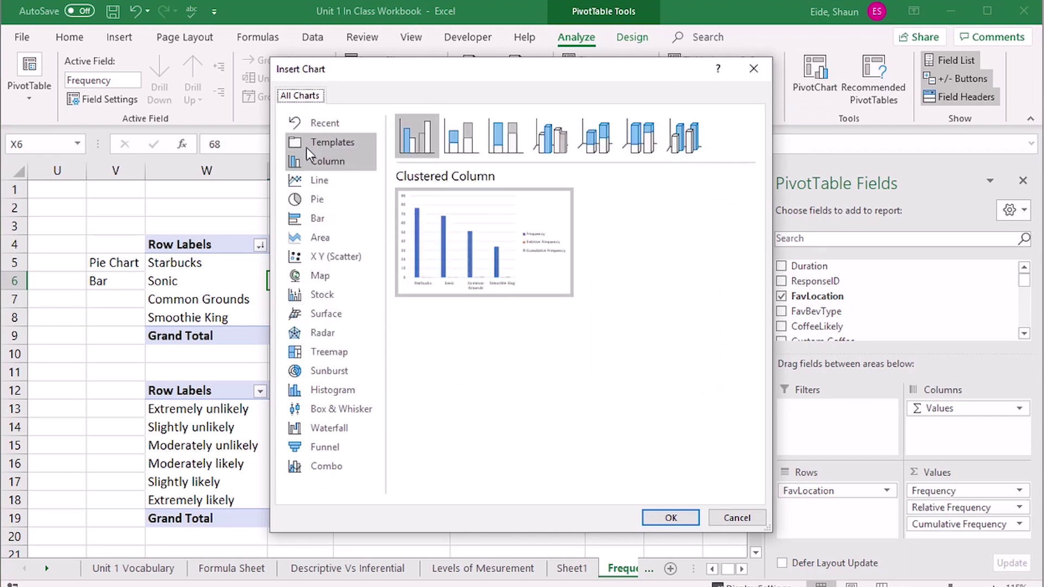
{"action": "left_click", "coordinate": [684, 521]}
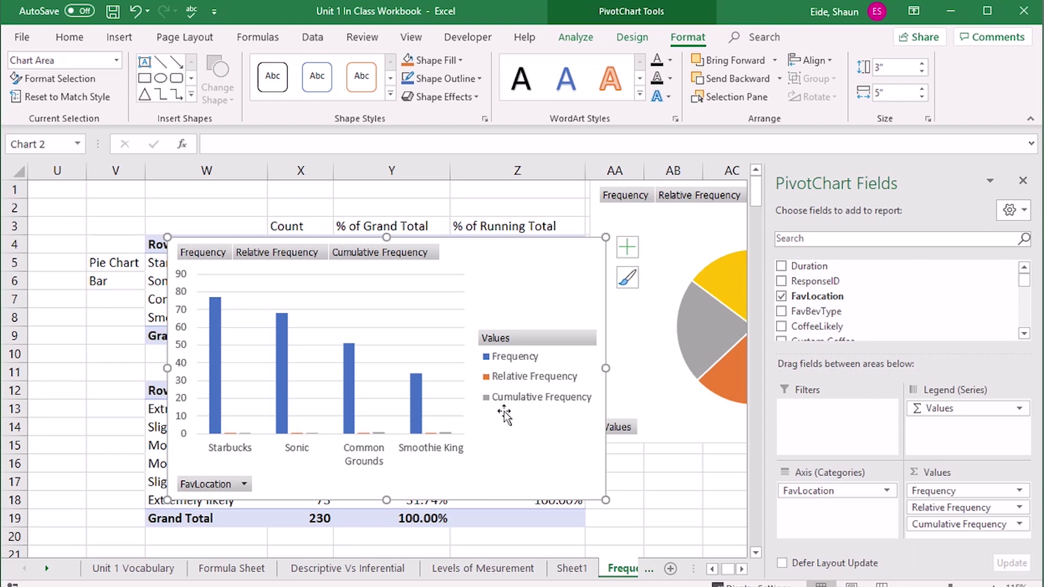
Close the PivotChart field list and delete the clustered column PivotChart
{"action": "left_click", "coordinate": [538, 382]}
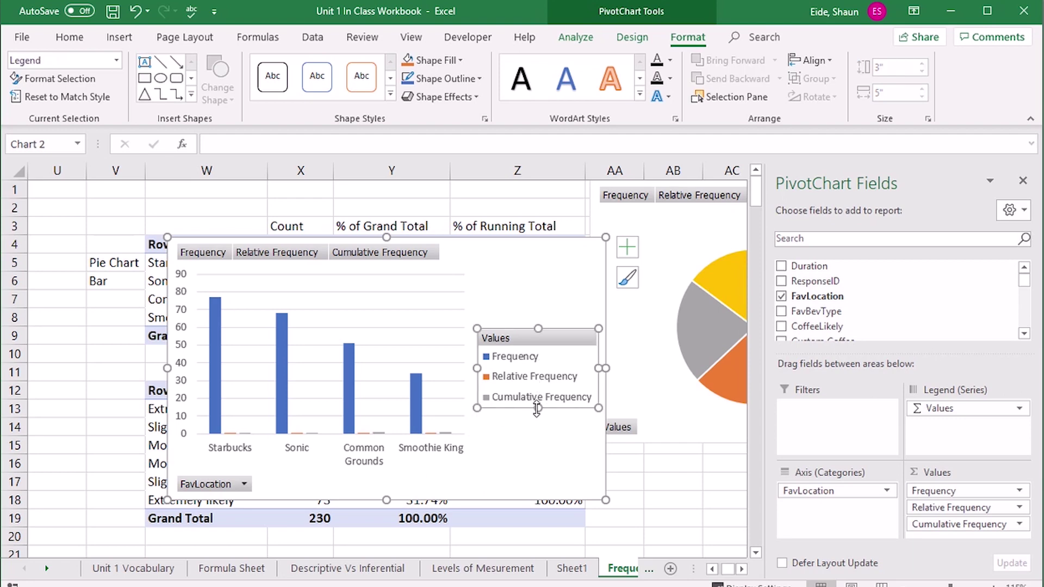
{"action": "left_click", "coordinate": [503, 259]}
{"action": "double_click", "coordinate": [503, 260]}
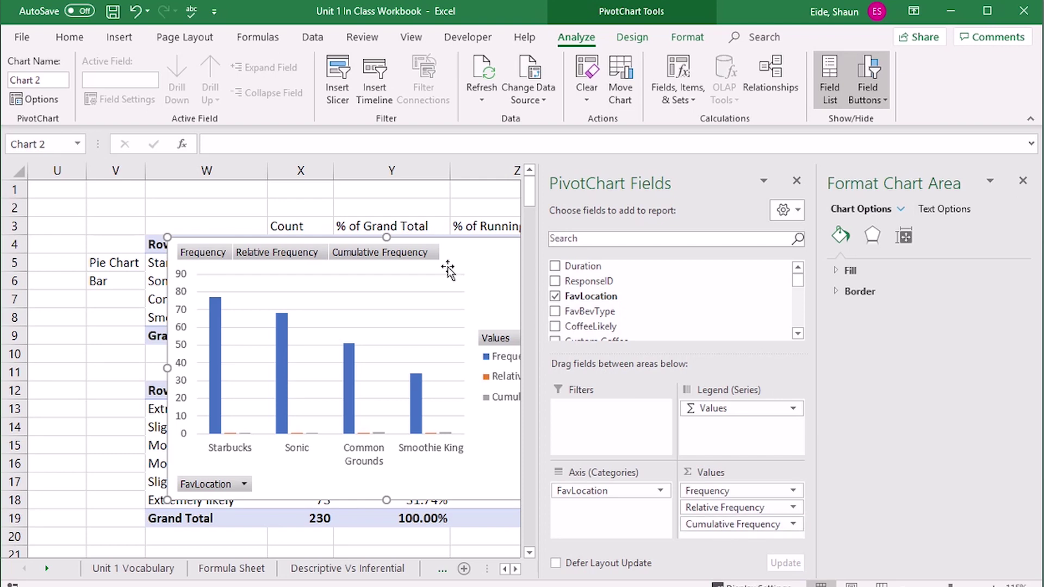
{"action": "left_click", "coordinate": [796, 180]}
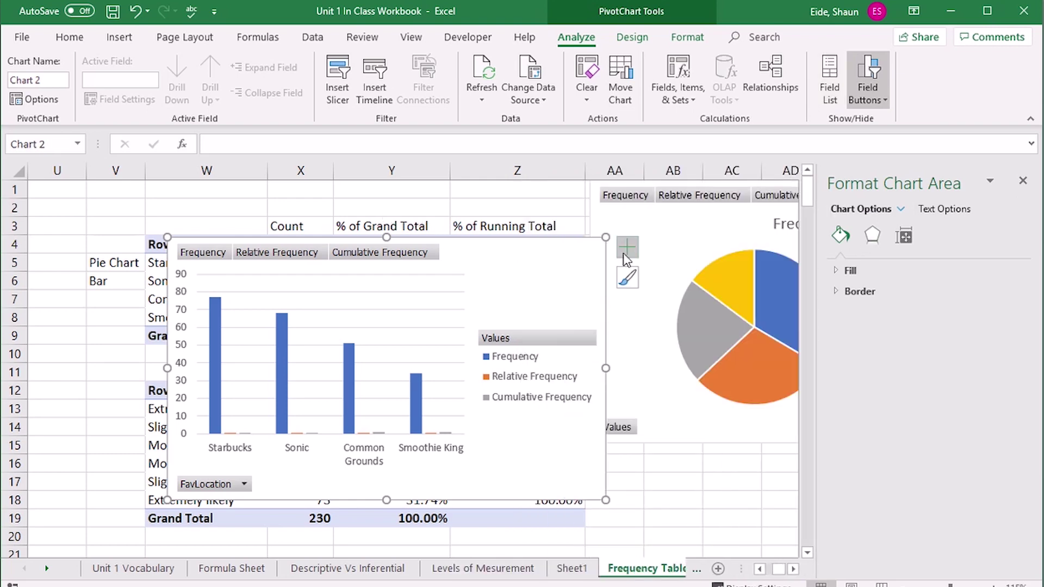
{"action": "key", "text": "Delete"}
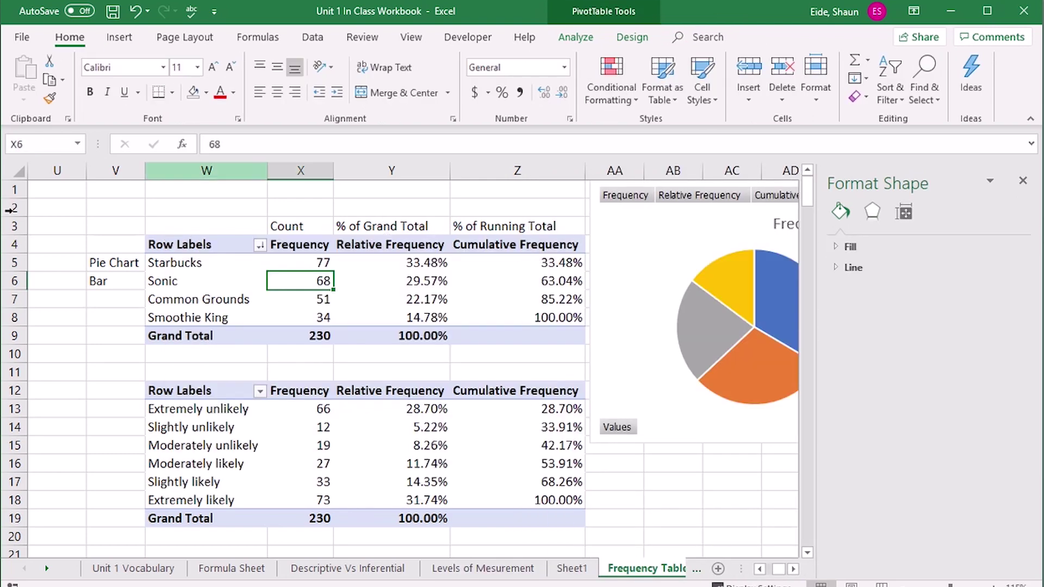
Copy the favorite location labels and frequencies in W4:X9 and paste them starting at AI3, beside the pie chart
{"action": "left_click", "coordinate": [55, 353]}
{"action": "left_click_drag", "start_coordinate": [162, 240], "coordinate": [321, 337]}
{"action": "key", "text": "ctrl+c"}
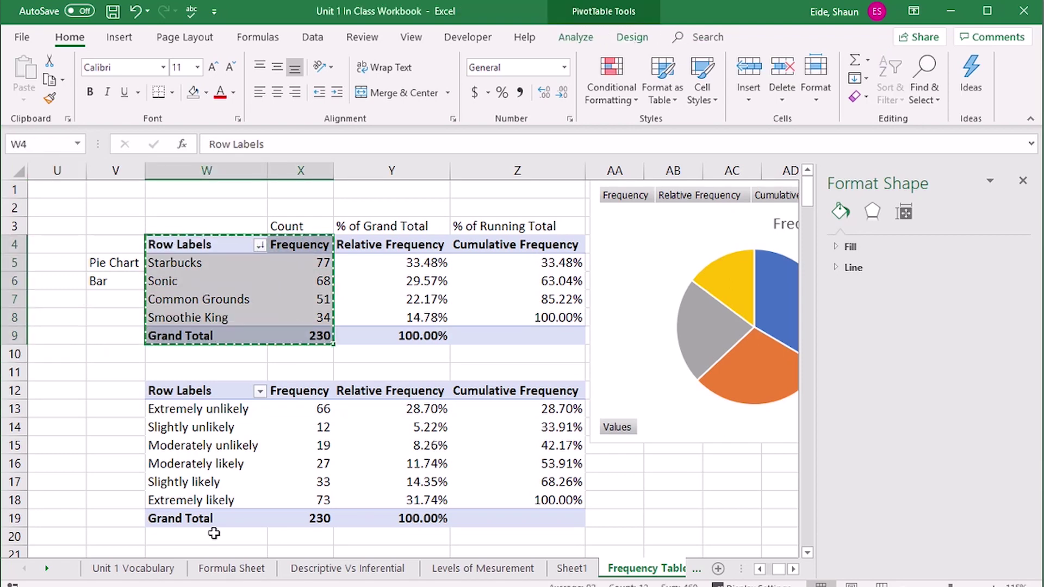
{"action": "scroll", "coordinate": [791, 571], "scroll_direction": "right", "scroll_amount": 6}
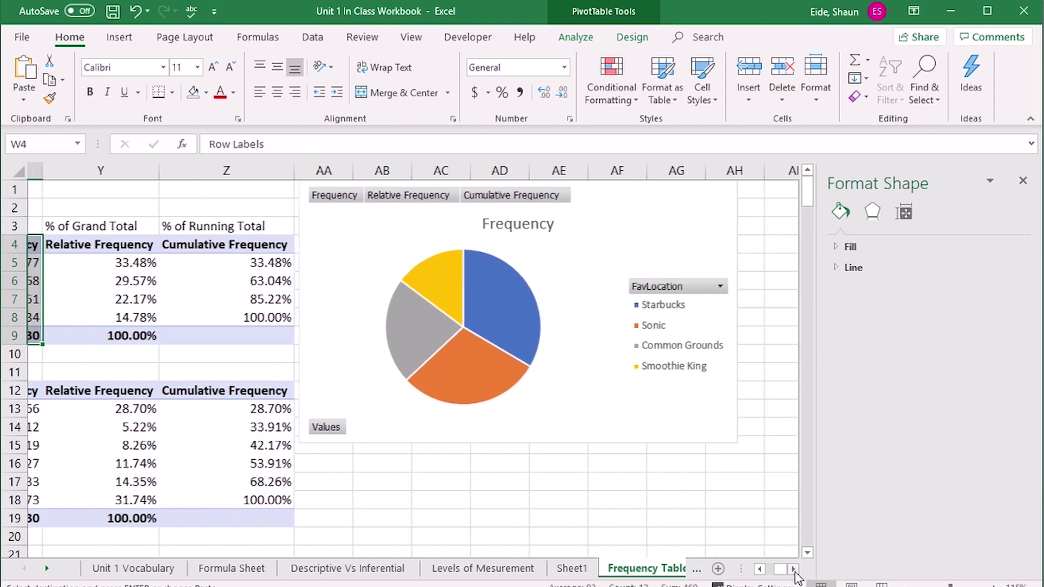
{"action": "left_click", "coordinate": [521, 225]}
{"action": "key", "text": "ctrl+v"}
{"action": "left_click", "coordinate": [631, 338]}
{"action": "left_click", "coordinate": [641, 449]}
{"action": "left_click", "coordinate": [623, 434]}
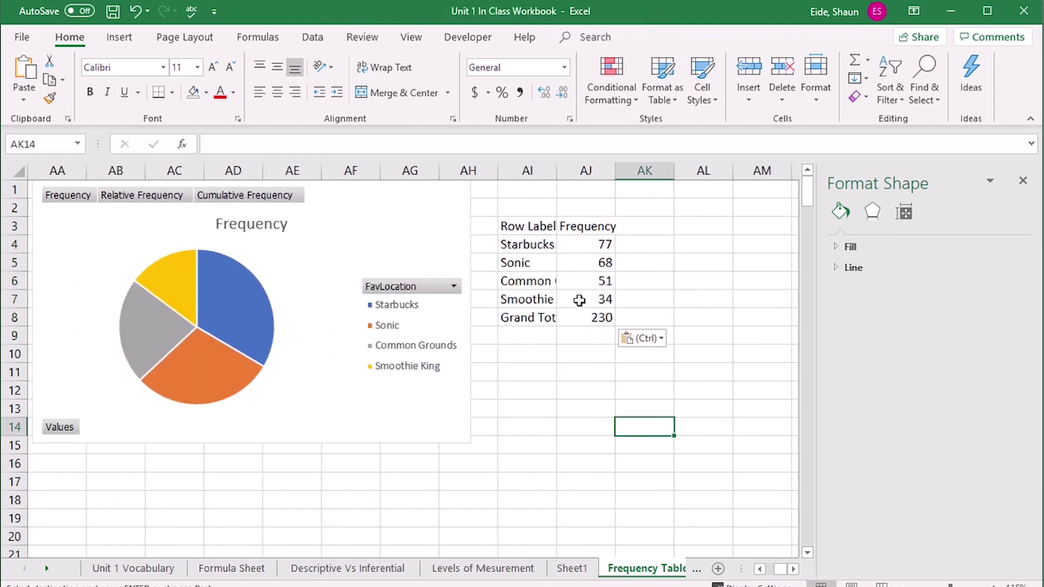
Insert a clustered column chart from the copied frequency table in AI3:AJ8
{"action": "left_click_drag", "start_coordinate": [590, 226], "coordinate": [522, 317]}
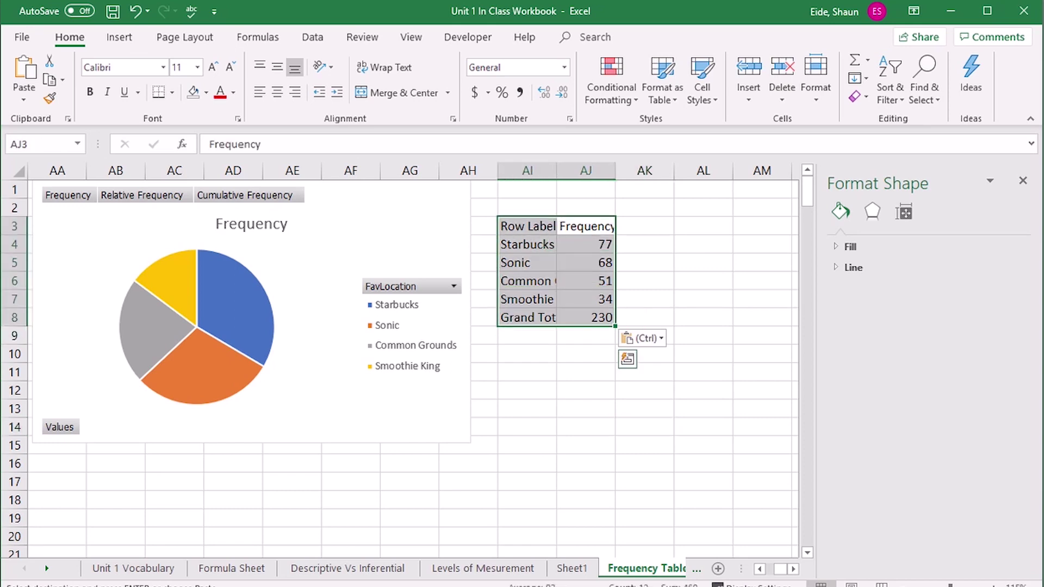
{"action": "left_click", "coordinate": [104, 37]}
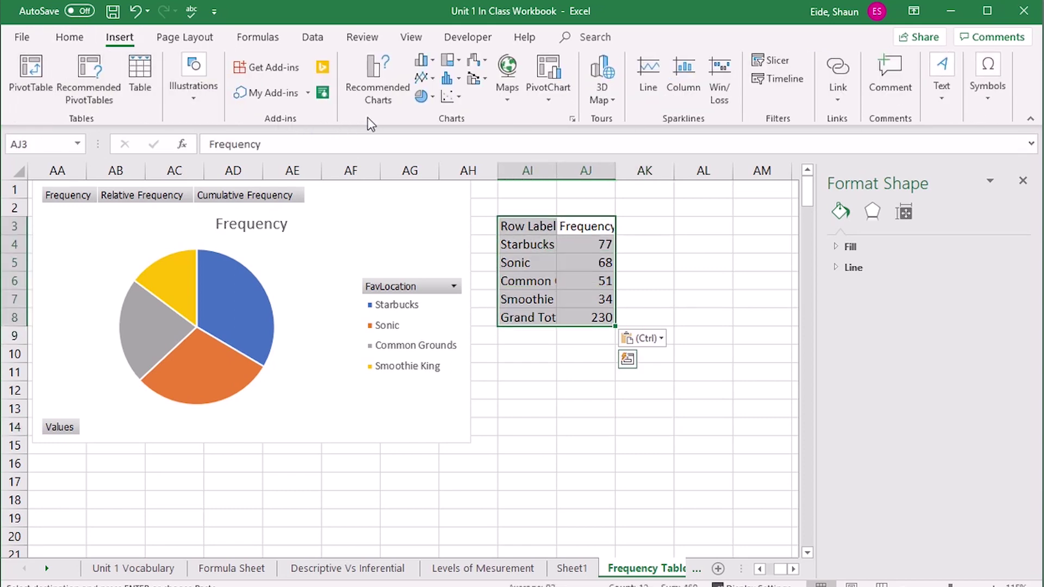
{"action": "left_click", "coordinate": [428, 60]}
{"action": "left_click", "coordinate": [429, 109]}
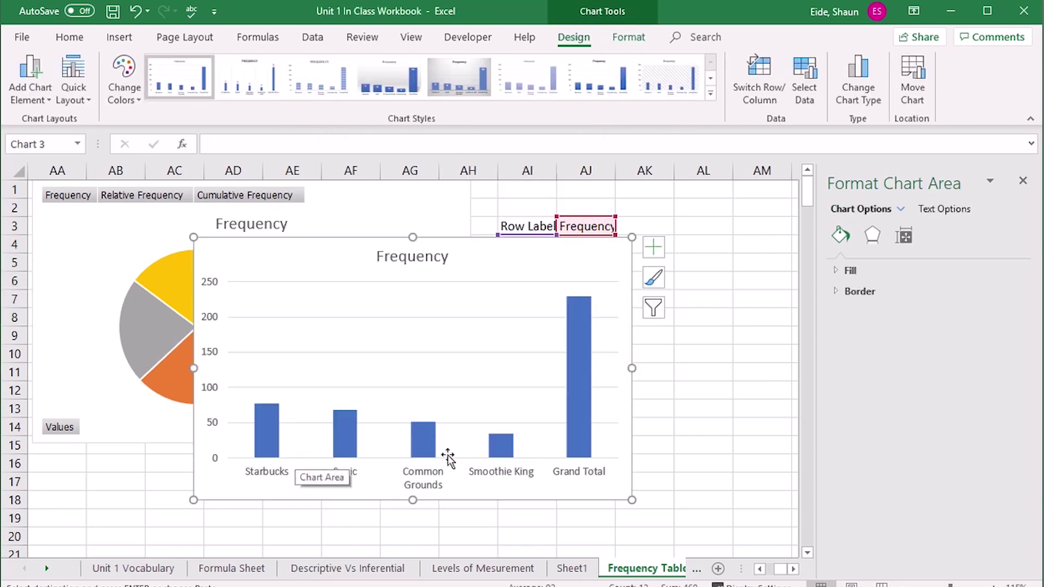
Exclude the Grand Total row from the column chart by shrinking its data range to rows 4 through 7
{"action": "left_click", "coordinate": [586, 444]}
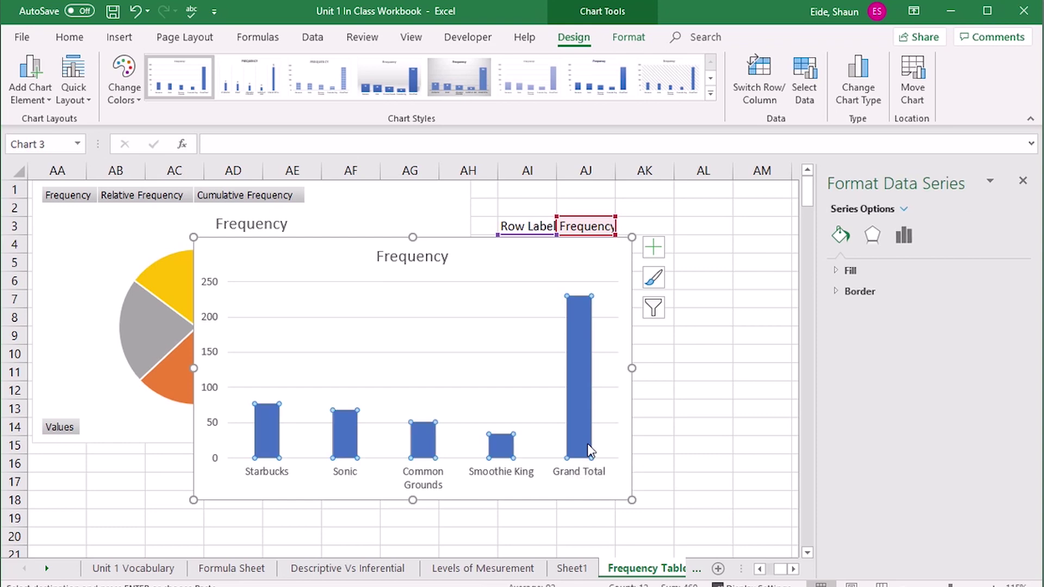
{"action": "left_click_drag", "start_coordinate": [438, 240], "coordinate": [284, 266]}
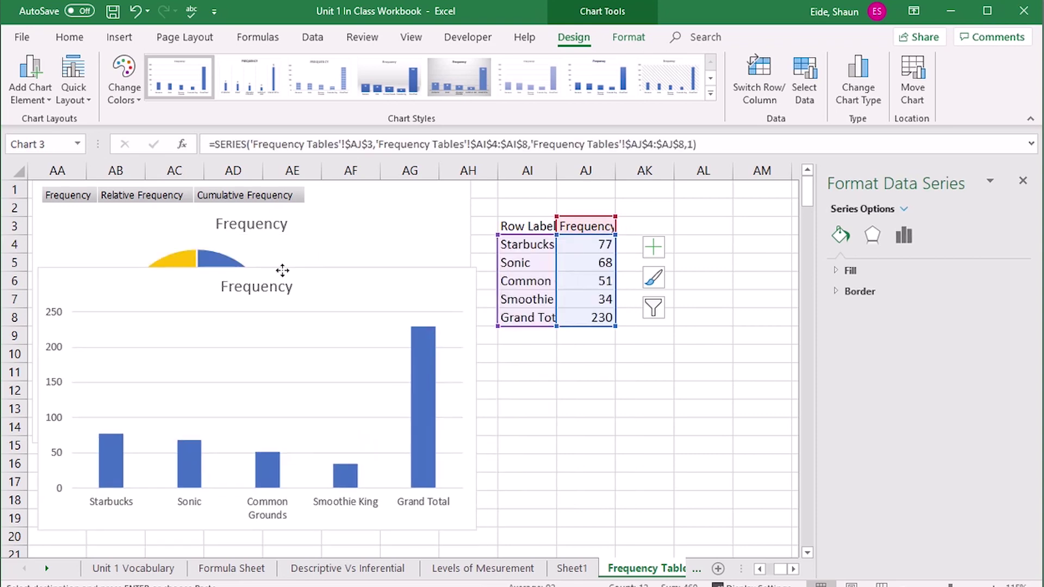
{"action": "left_click_drag", "start_coordinate": [616, 326], "coordinate": [616, 309]}
{"action": "left_click_drag", "start_coordinate": [316, 267], "coordinate": [607, 256]}
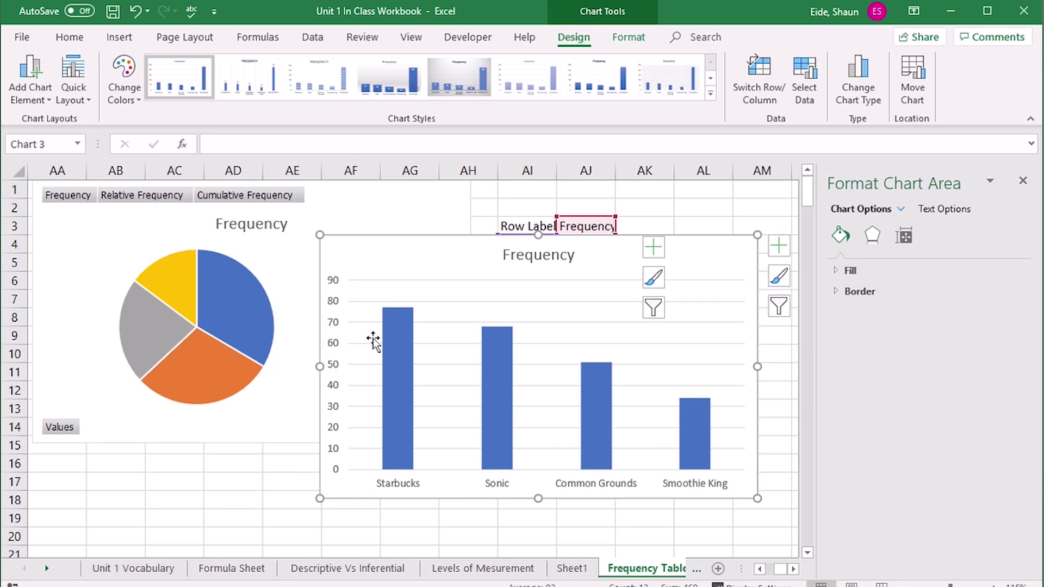
{"action": "mouse_move", "coordinate": [694, 415]}
{"action": "mouse_move", "coordinate": [395, 425]}
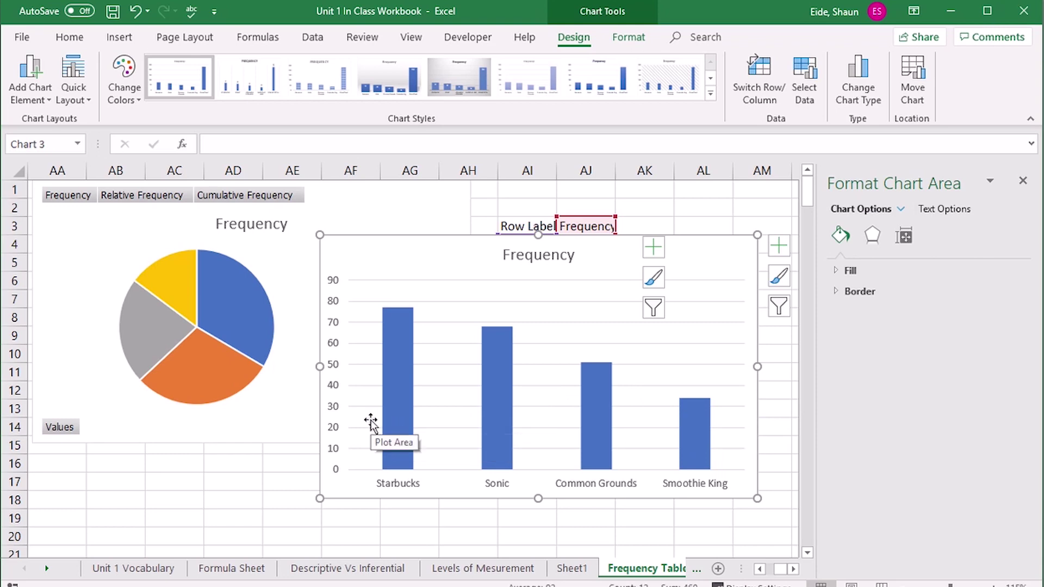
Sort the four copied location rows by frequency from smallest to largest, moving the column chart clear of them as needed
{"action": "left_click_drag", "start_coordinate": [410, 237], "coordinate": [119, 229]}
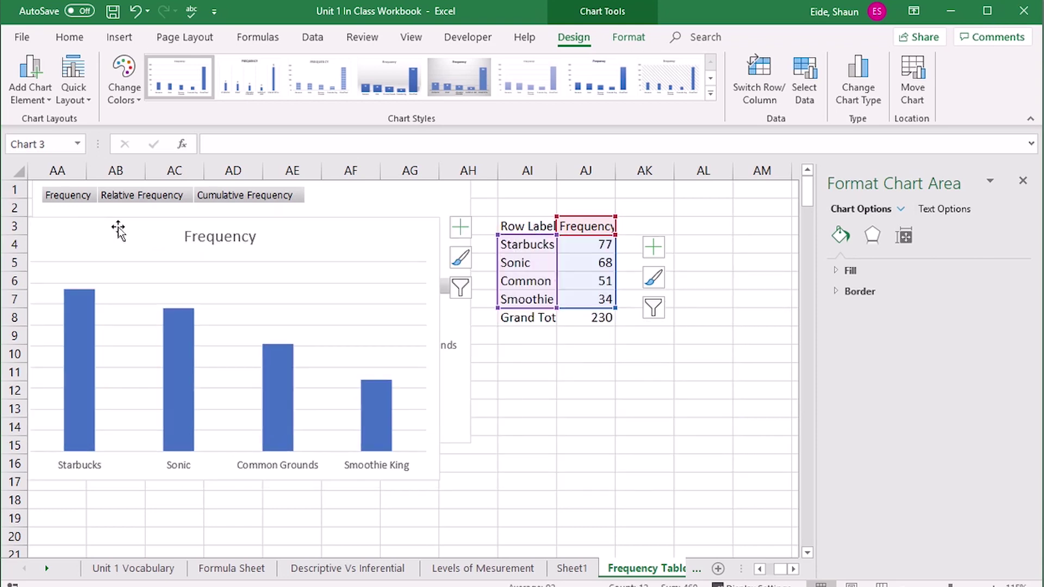
{"action": "left_click_drag", "start_coordinate": [604, 244], "coordinate": [550, 305]}
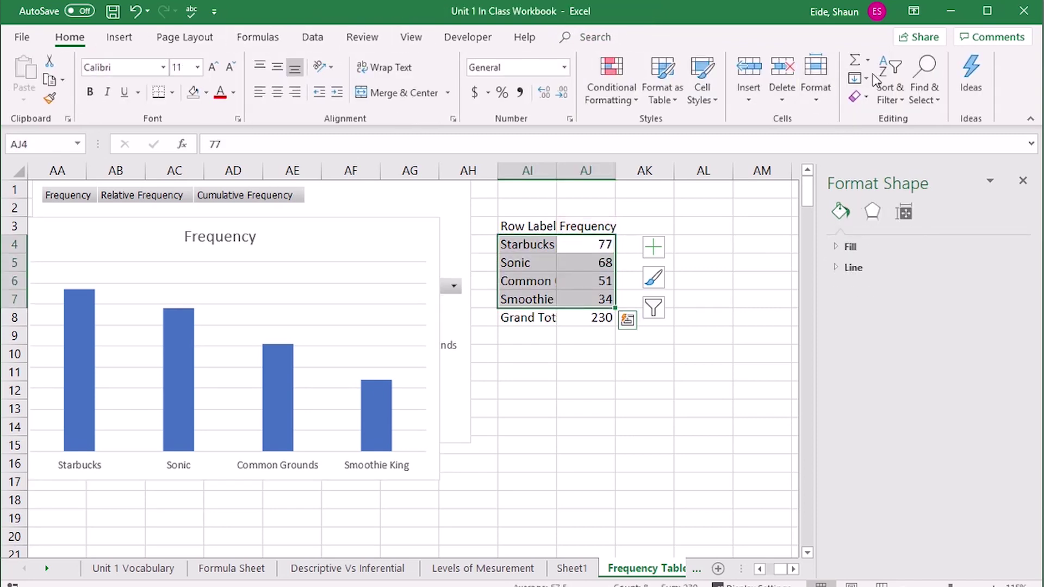
{"action": "left_click", "coordinate": [885, 92]}
{"action": "left_click", "coordinate": [922, 120]}
{"action": "left_click_drag", "start_coordinate": [365, 259], "coordinate": [656, 241]}
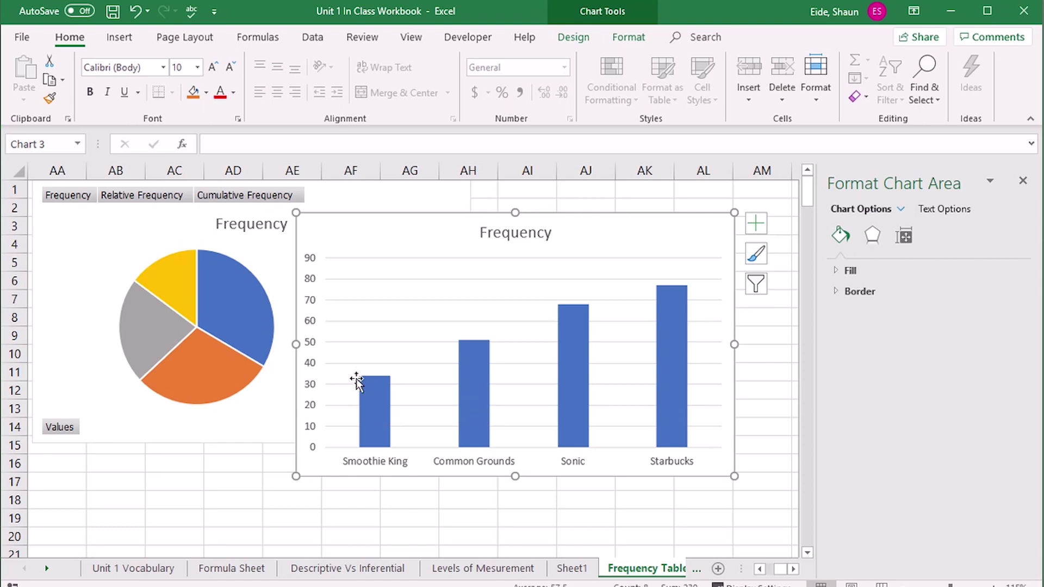
{"action": "mouse_move", "coordinate": [367, 388]}
{"action": "left_click_drag", "start_coordinate": [408, 233], "coordinate": [511, 220]}
Title the column chart "Frequency of Favorite Beverage Locations" and place it beside the copied table, starting in column AK
{"action": "left_click", "coordinate": [609, 218]}
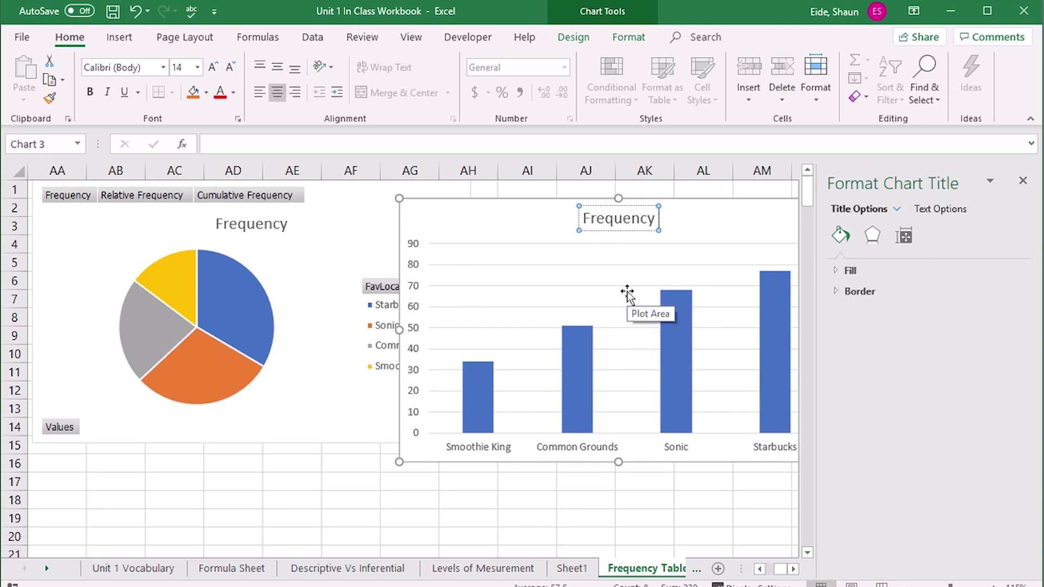
{"action": "type", "text": "of Fav"}
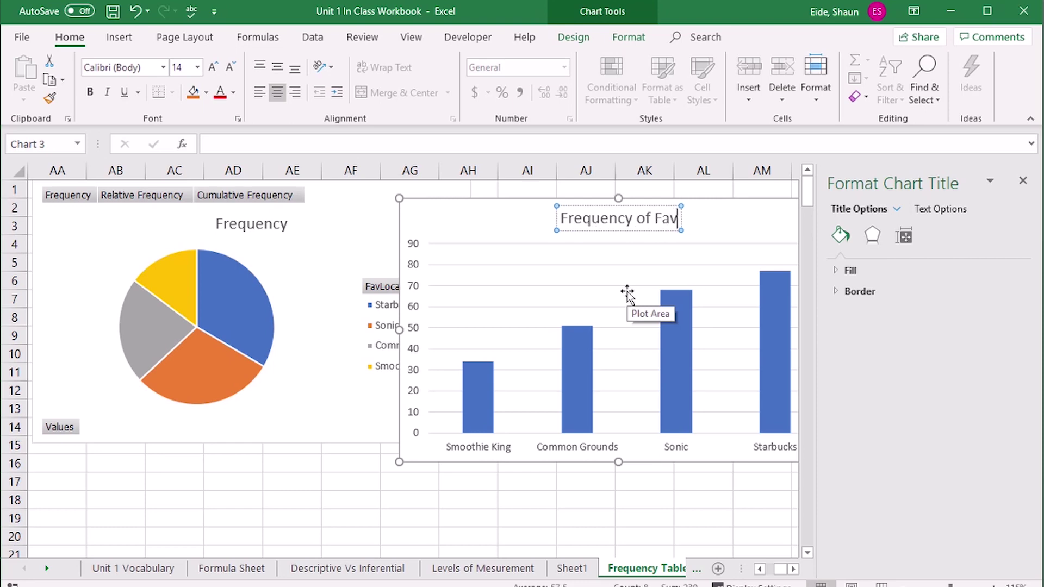
{"action": "type", "text": "orite Beverage Locations"}
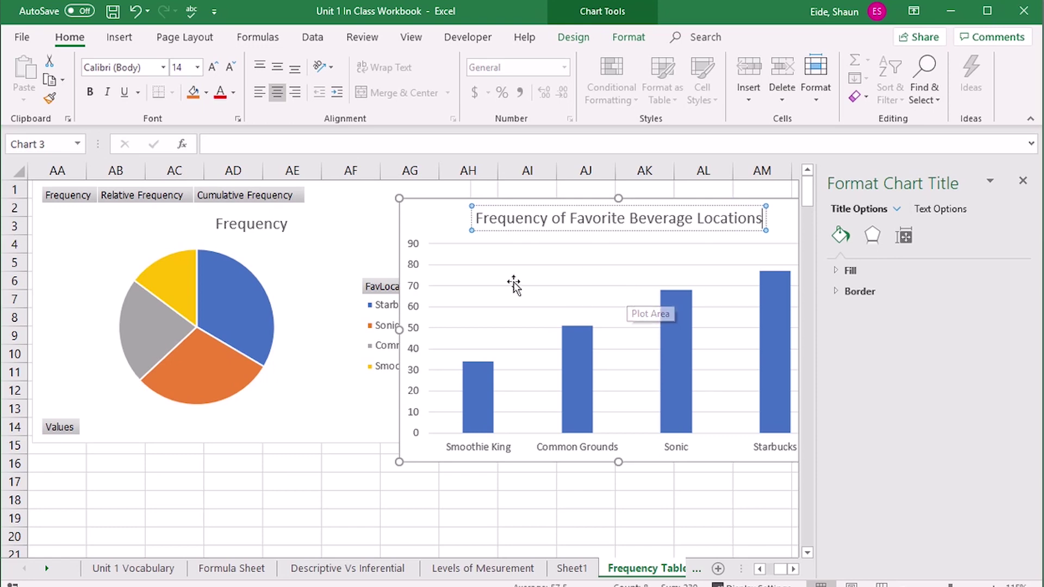
{"action": "left_click_drag", "start_coordinate": [452, 207], "coordinate": [684, 205]}
{"action": "left_click", "coordinate": [539, 427]}
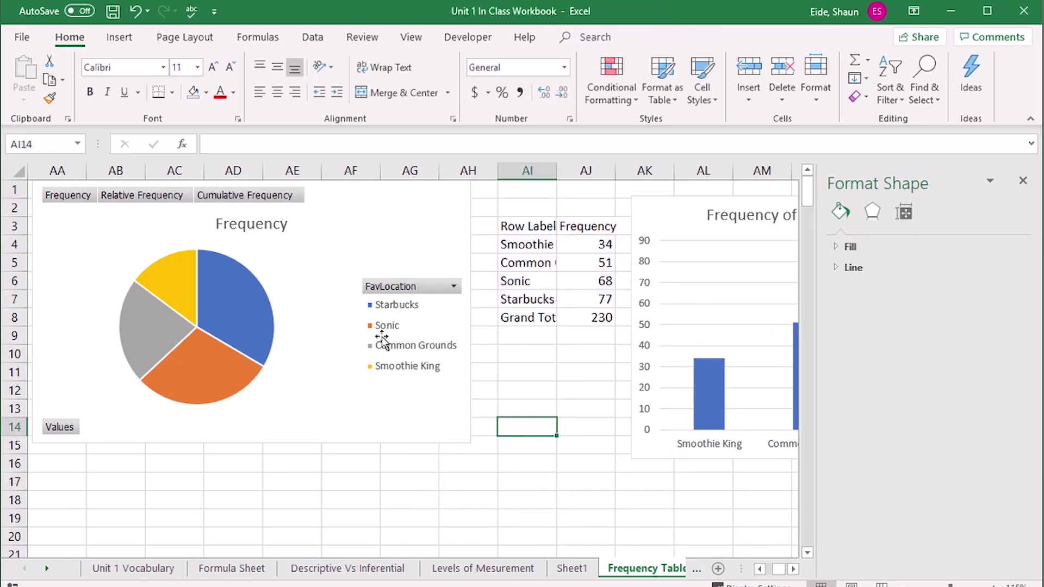
Insert a pie PivotChart from the CoffeeLikely frequency PivotTable and place it below the FavLocation pie chart
{"action": "left_click", "coordinate": [305, 342]}
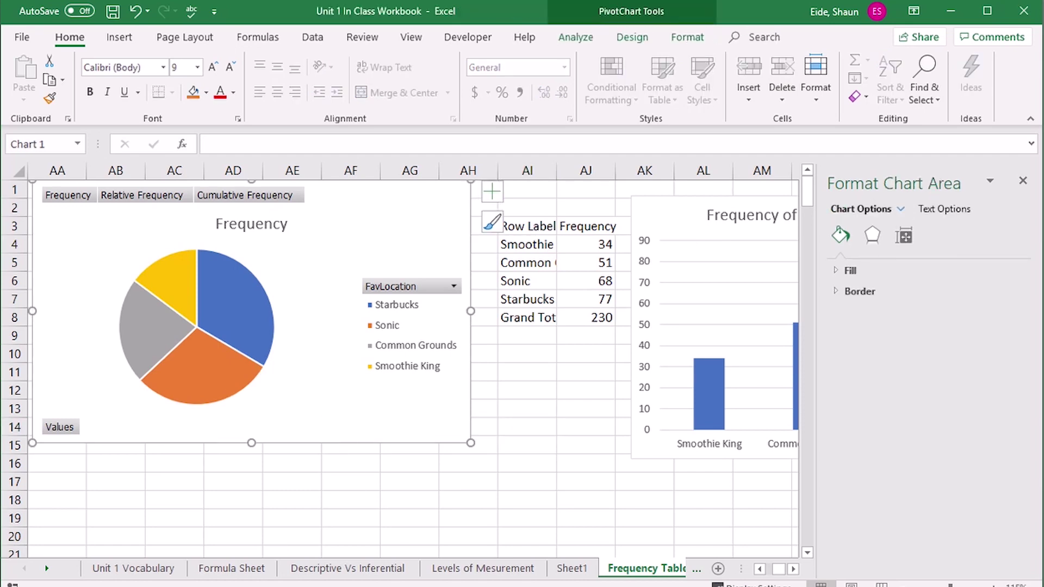
{"action": "left_click", "coordinate": [760, 568]}
{"action": "left_click_drag", "start_coordinate": [713, 570], "coordinate": [679, 555]}
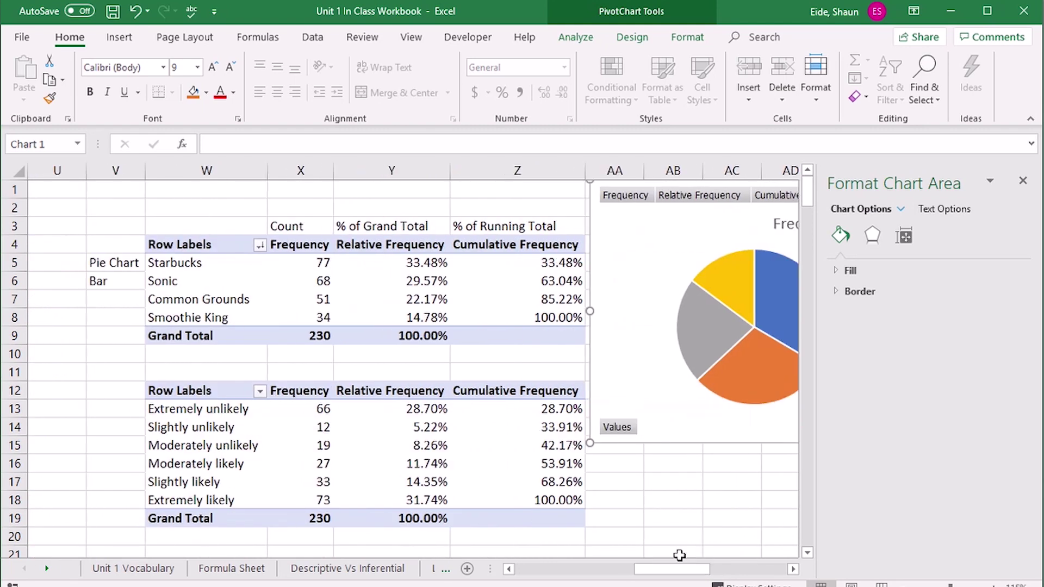
{"action": "scroll", "coordinate": [259, 398], "scroll_direction": "down", "scroll_amount": 1}
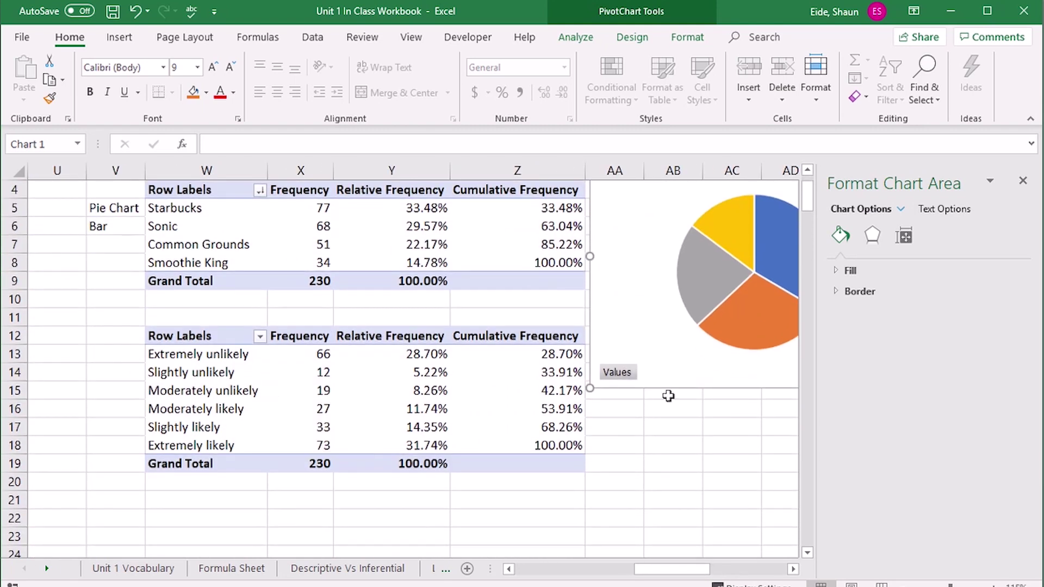
{"action": "left_click_drag", "start_coordinate": [689, 385], "coordinate": [690, 385]}
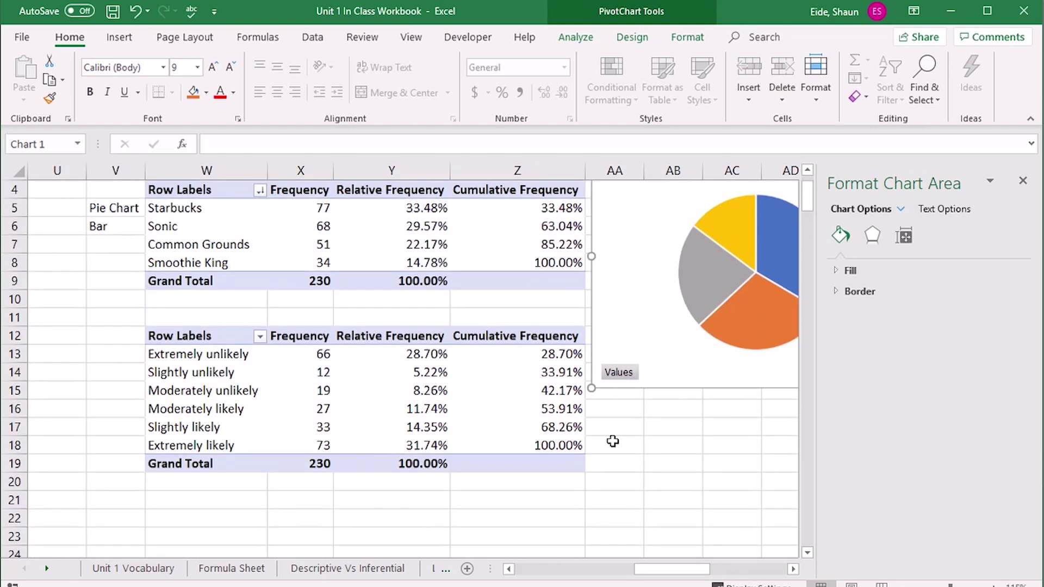
{"action": "left_click_drag", "start_coordinate": [196, 336], "coordinate": [564, 468]}
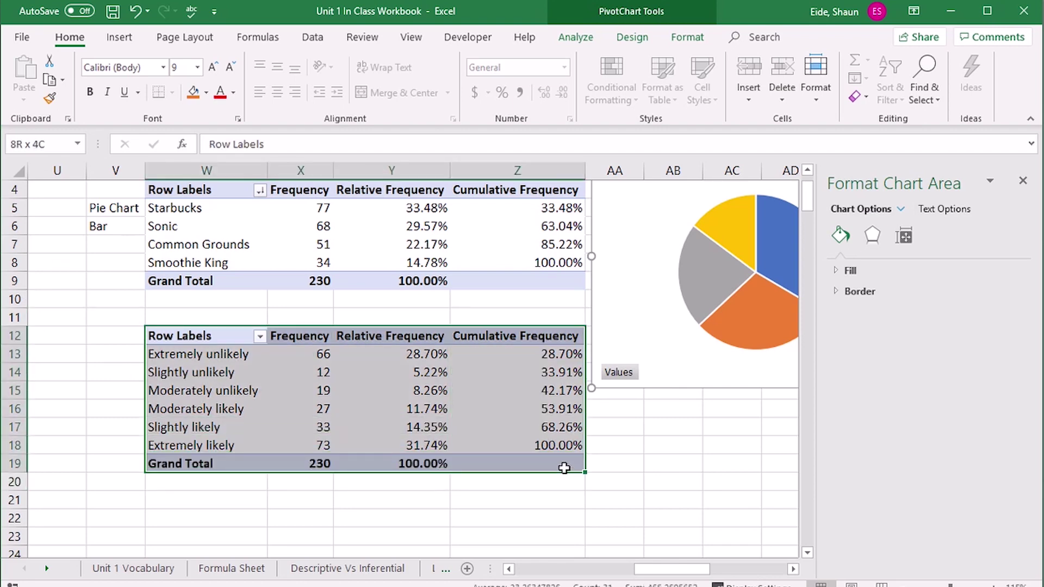
{"action": "left_click", "coordinate": [262, 409]}
{"action": "left_click_drag", "start_coordinate": [185, 341], "coordinate": [299, 457]}
{"action": "left_click", "coordinate": [280, 427]}
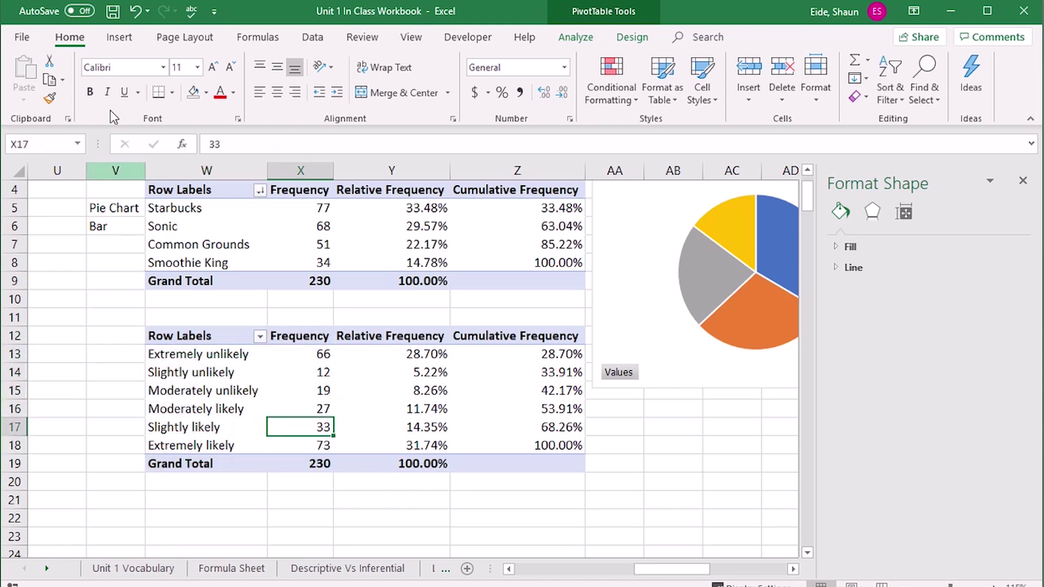
{"action": "left_click", "coordinate": [633, 38]}
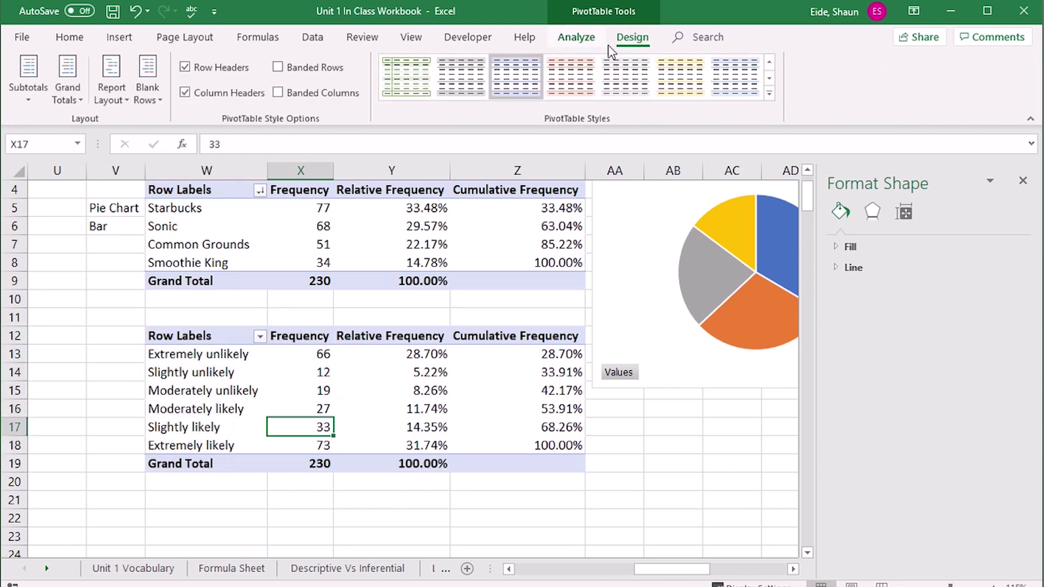
{"action": "left_click", "coordinate": [576, 37]}
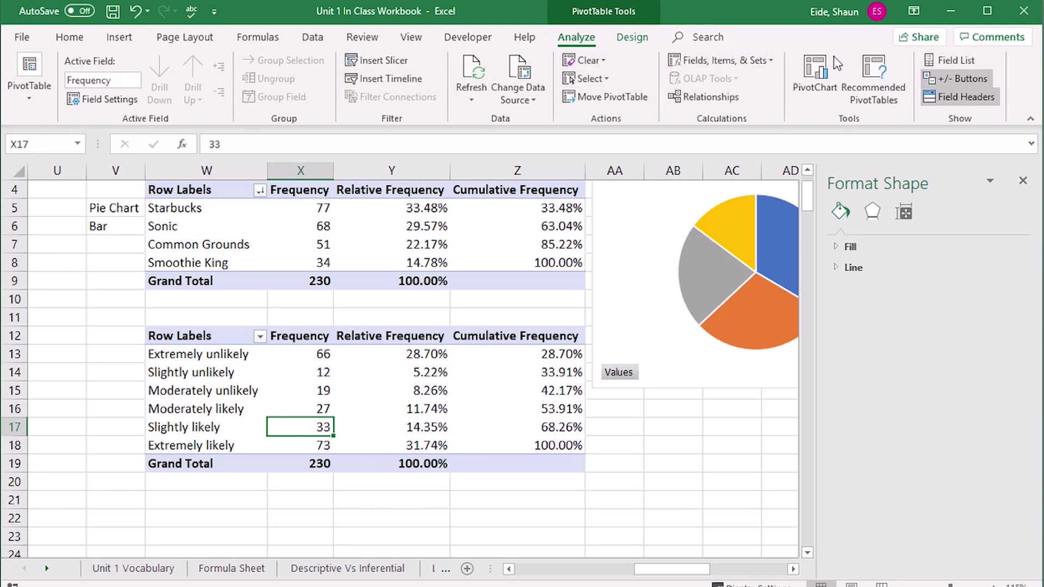
{"action": "left_click", "coordinate": [812, 72]}
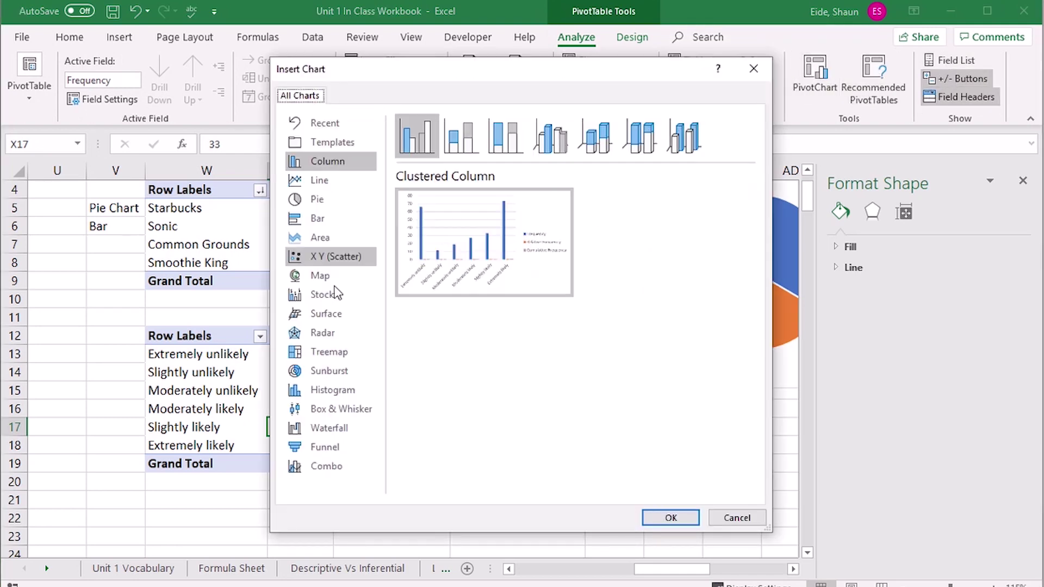
{"action": "left_click", "coordinate": [317, 199]}
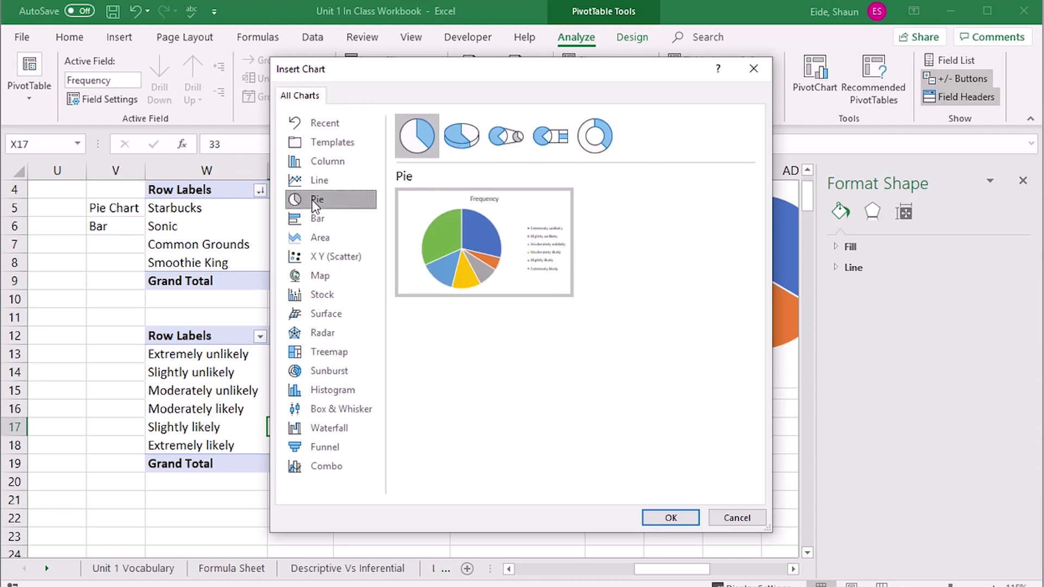
{"action": "left_click", "coordinate": [667, 517]}
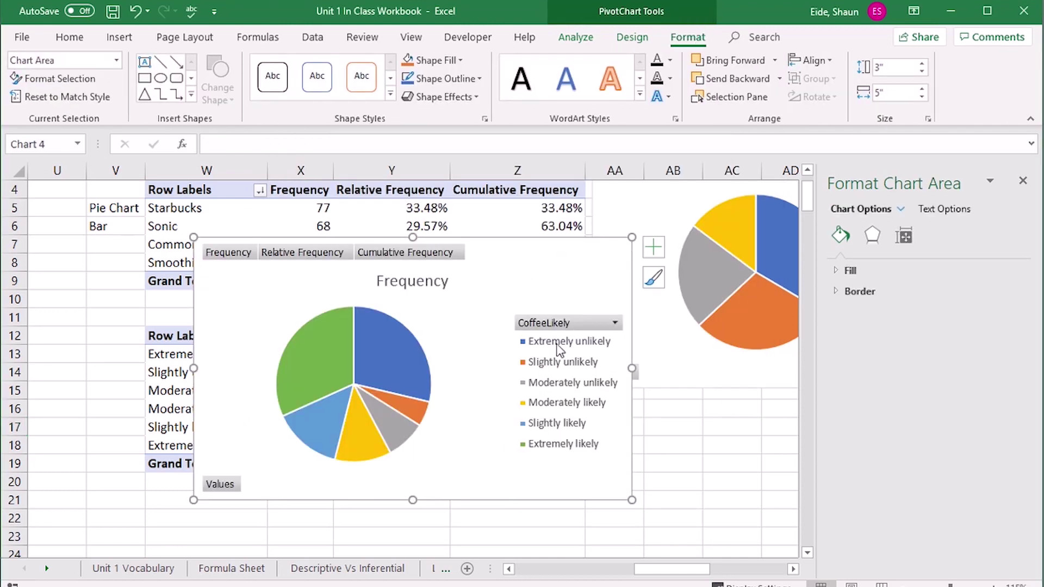
{"action": "mouse_move", "coordinate": [473, 359]}
{"action": "left_mouse_down"}
{"action": "mouse_move", "coordinate": [536, 354]}
{"action": "mouse_move", "coordinate": [772, 396]}
{"action": "mouse_move", "coordinate": [683, 406]}
{"action": "mouse_move", "coordinate": [838, 456]}
{"action": "mouse_move", "coordinate": [568, 440]}
{"action": "mouse_move", "coordinate": [586, 448]}
{"action": "left_mouse_up"}
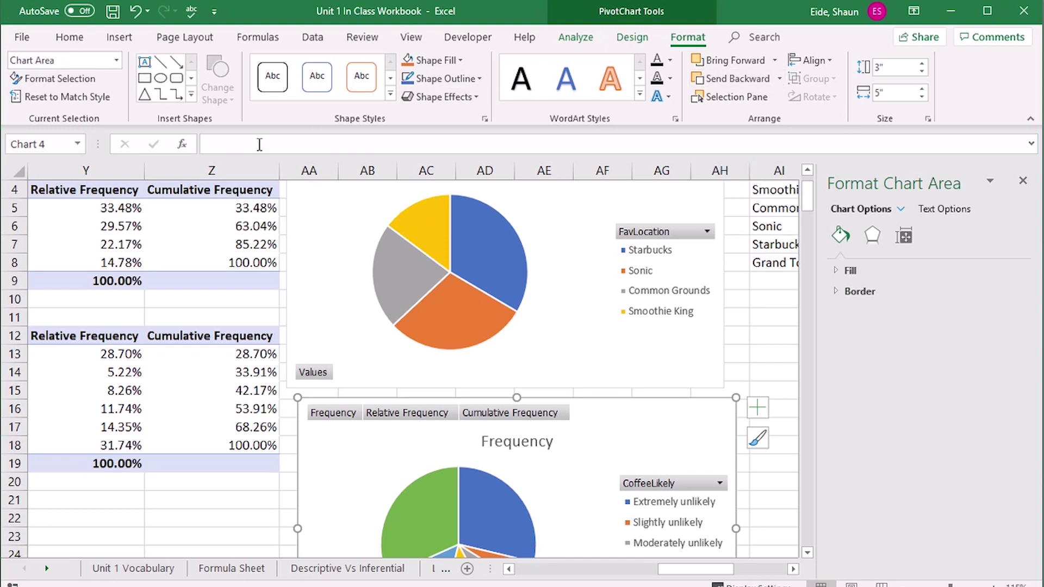
Add centered data labels to the CoffeeLikely pie chart
{"action": "left_click", "coordinate": [635, 47]}
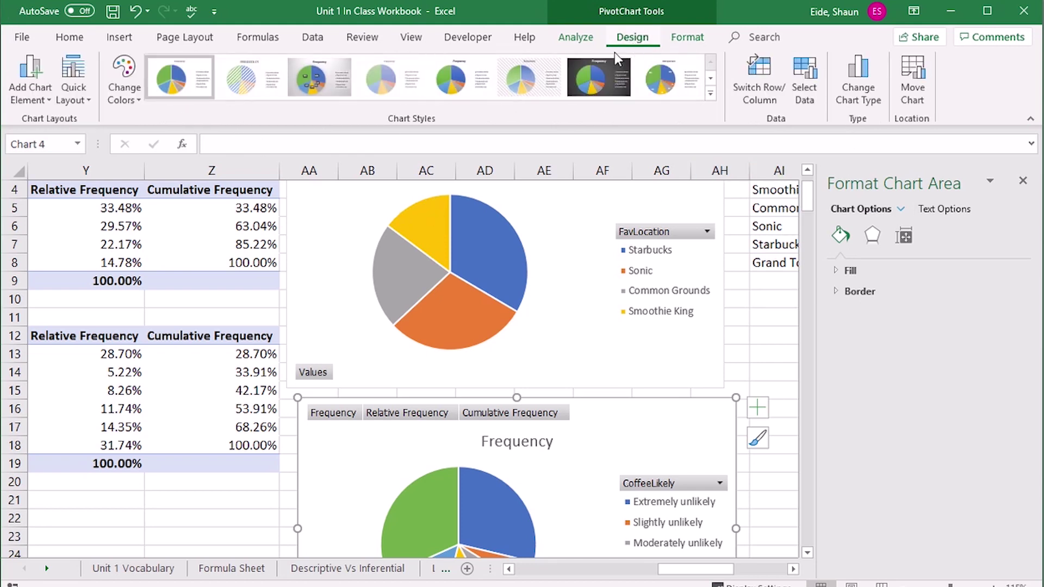
{"action": "left_click", "coordinate": [30, 82]}
{"action": "mouse_move", "coordinate": [68, 140]}
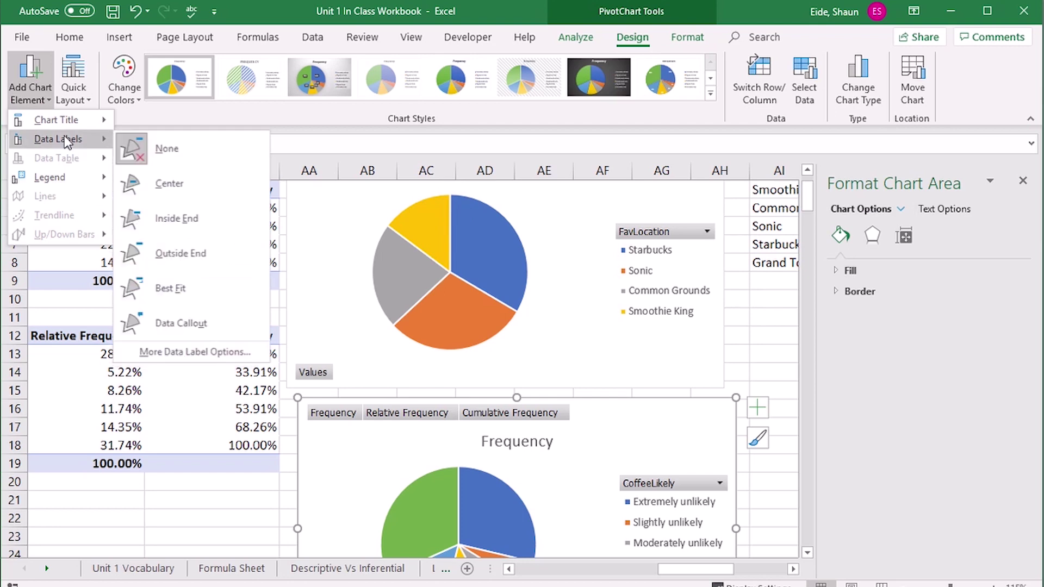
{"action": "left_click", "coordinate": [164, 191]}
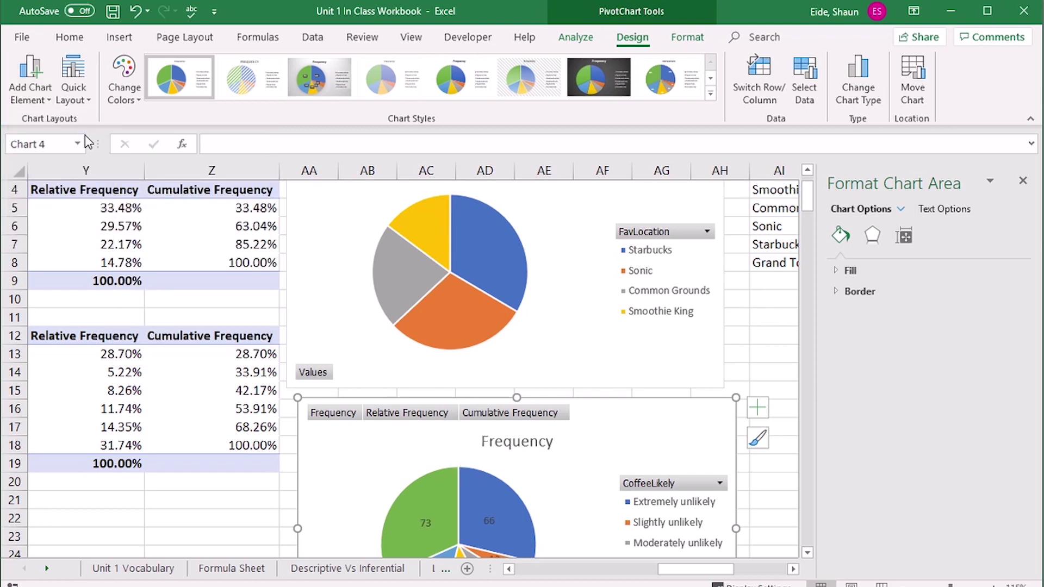
{"action": "scroll", "coordinate": [489, 419], "scroll_direction": "down", "scroll_amount": 2}
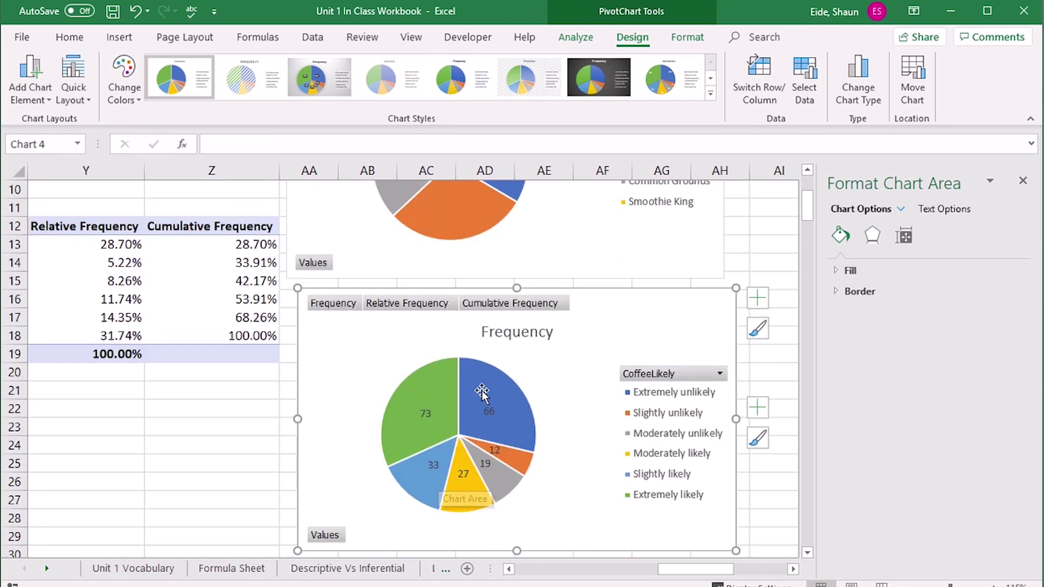
Change the CoffeeLikely pie chart's data labels to data callouts
{"action": "left_click", "coordinate": [31, 97]}
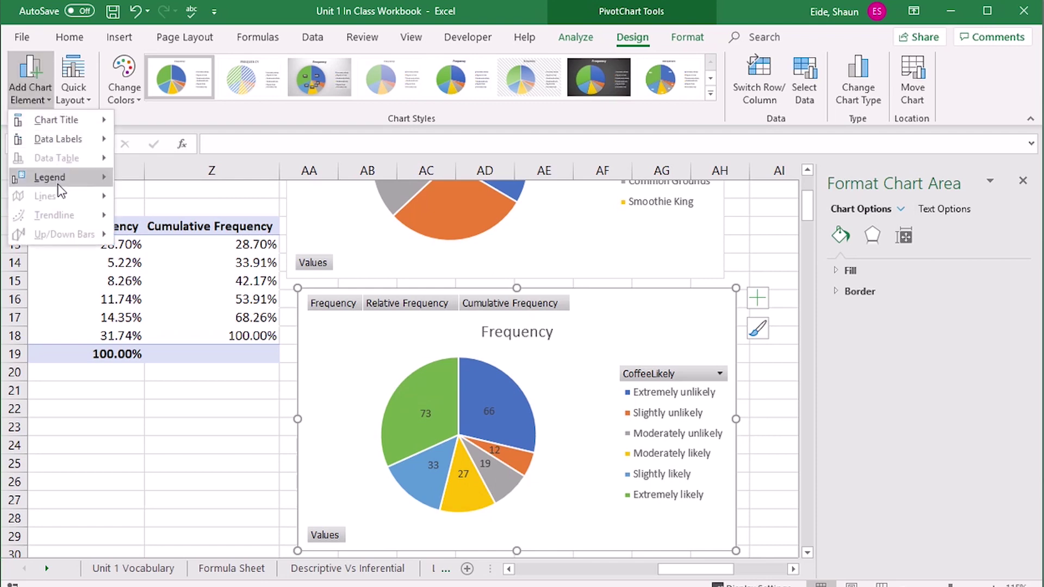
{"action": "mouse_move", "coordinate": [86, 149]}
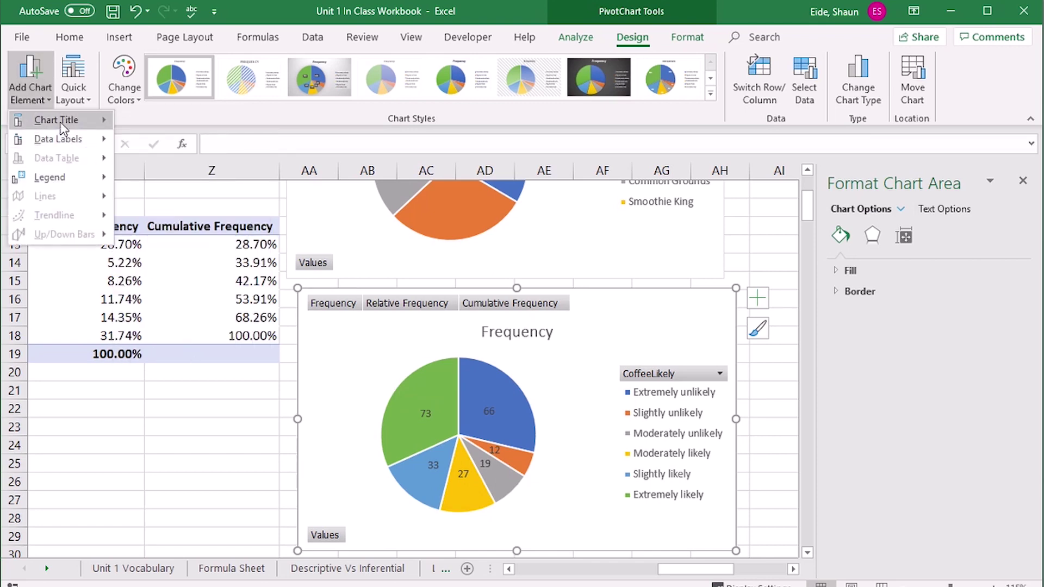
{"action": "mouse_move", "coordinate": [61, 126]}
{"action": "mouse_move", "coordinate": [67, 182]}
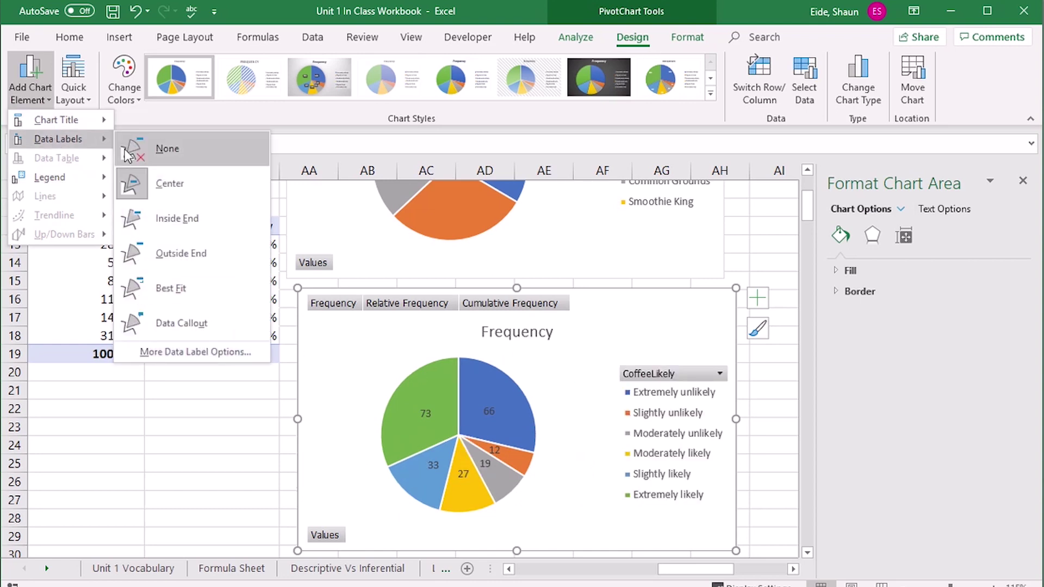
{"action": "left_click", "coordinate": [208, 325]}
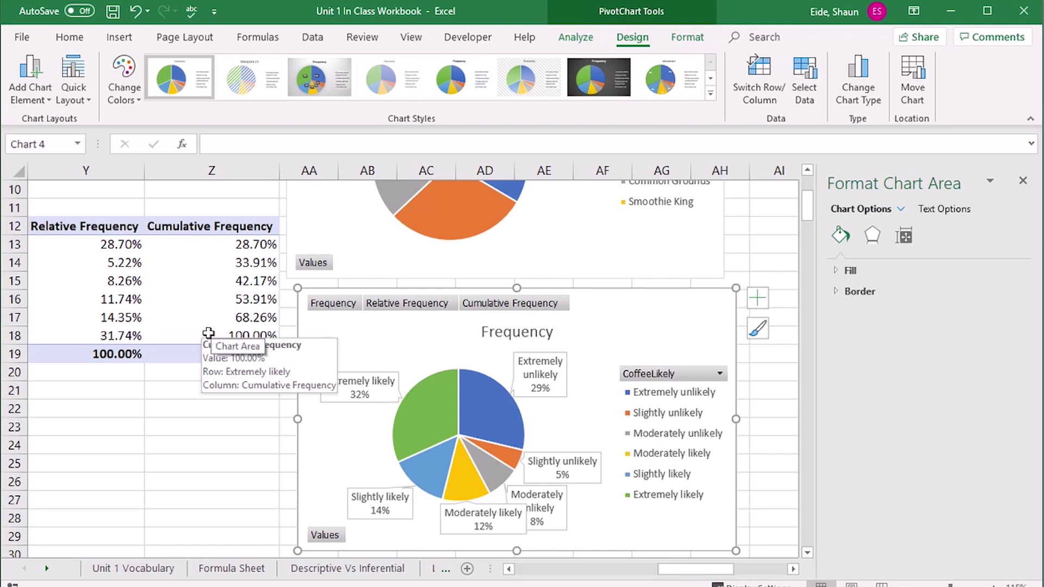
Copy the CoffeeLikely row labels and frequencies in W12:X18, without the Grand Total, and paste them at AJ18
{"action": "left_click", "coordinate": [205, 439]}
{"action": "left_click_drag", "start_coordinate": [182, 419], "coordinate": [237, 446]}
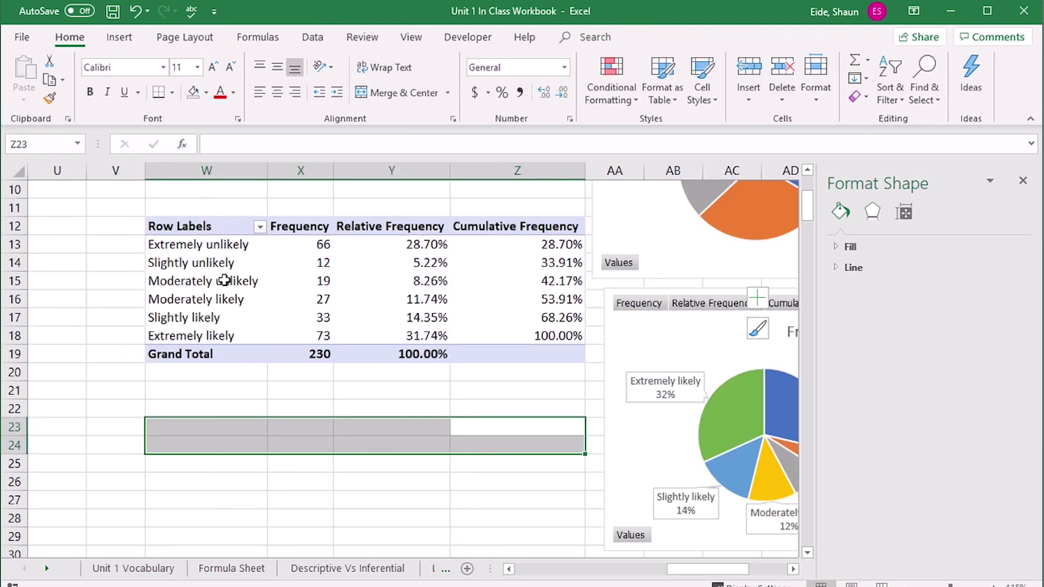
{"action": "left_click_drag", "start_coordinate": [210, 240], "coordinate": [261, 279]}
{"action": "left_click_drag", "start_coordinate": [179, 226], "coordinate": [324, 333]}
{"action": "key", "text": "ctrl+c"}
{"action": "left_click_drag", "start_coordinate": [716, 570], "coordinate": [754, 569]}
{"action": "left_click", "coordinate": [701, 331]}
{"action": "key", "text": "ctrl+v"}
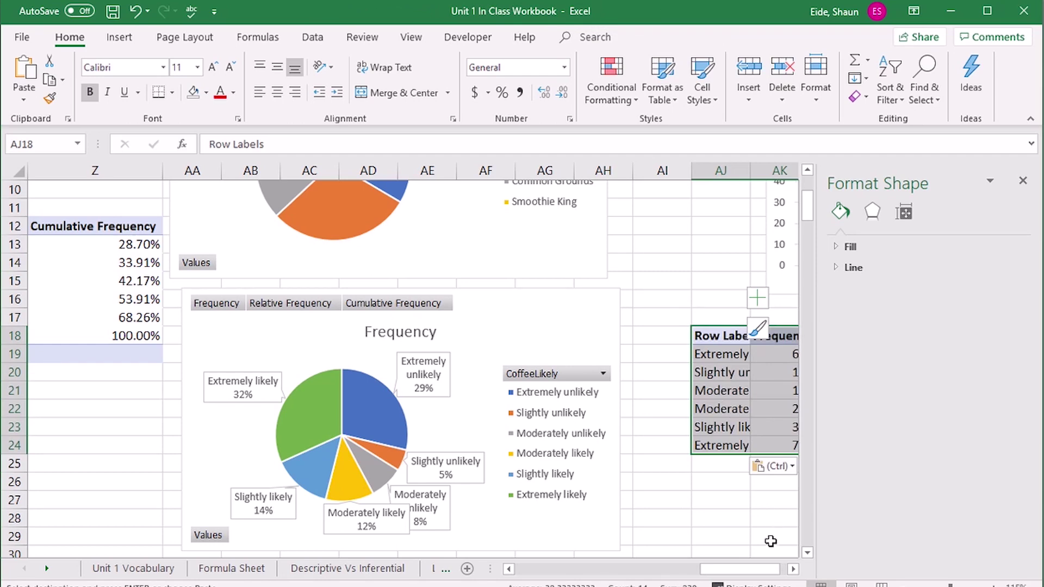
Insert a clustered column chart from the copied CoffeeLikely table and place it below the location column chart, starting in column AK
{"action": "left_click", "coordinate": [794, 569]}
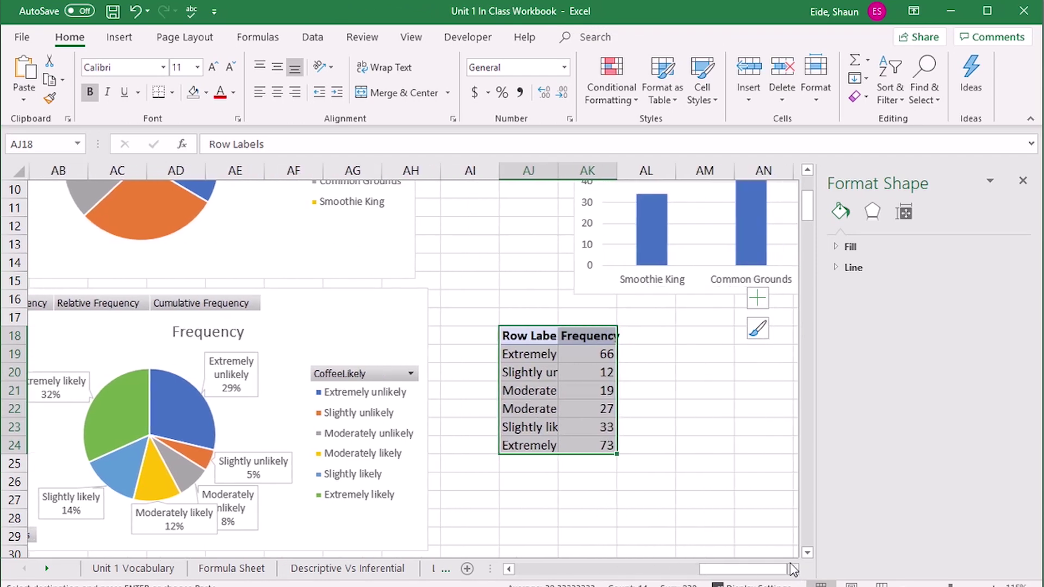
{"action": "left_click", "coordinate": [121, 38]}
{"action": "left_click", "coordinate": [423, 61]}
{"action": "left_click", "coordinate": [434, 110]}
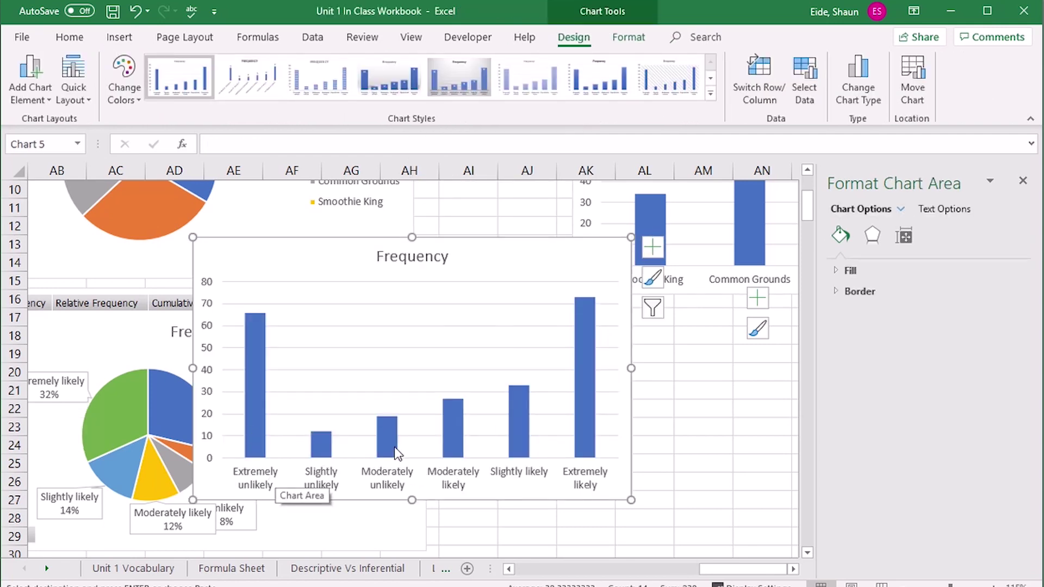
{"action": "left_click_drag", "start_coordinate": [316, 252], "coordinate": [428, 278]}
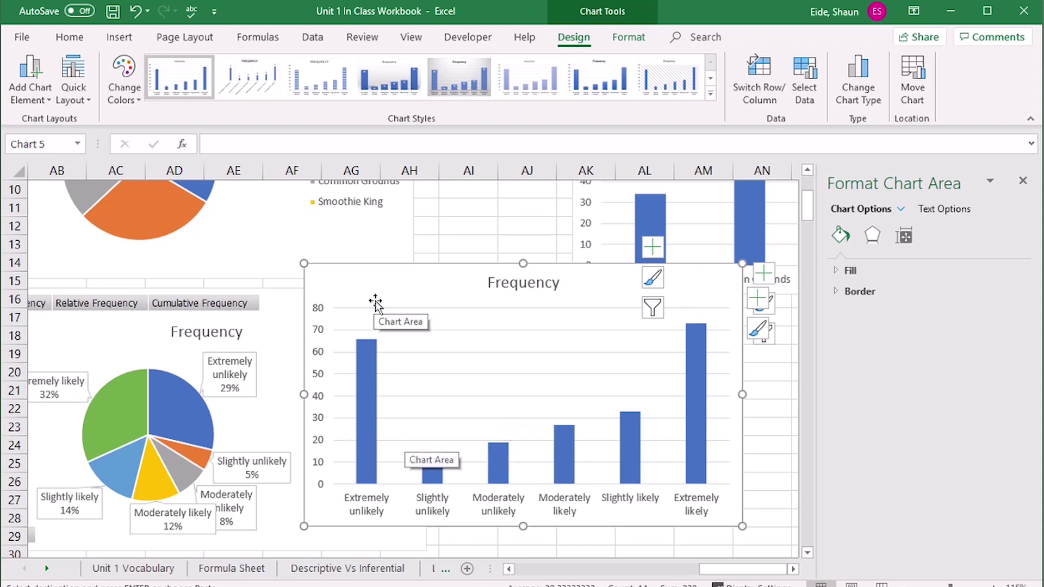
{"action": "left_click_drag", "start_coordinate": [375, 302], "coordinate": [635, 346]}
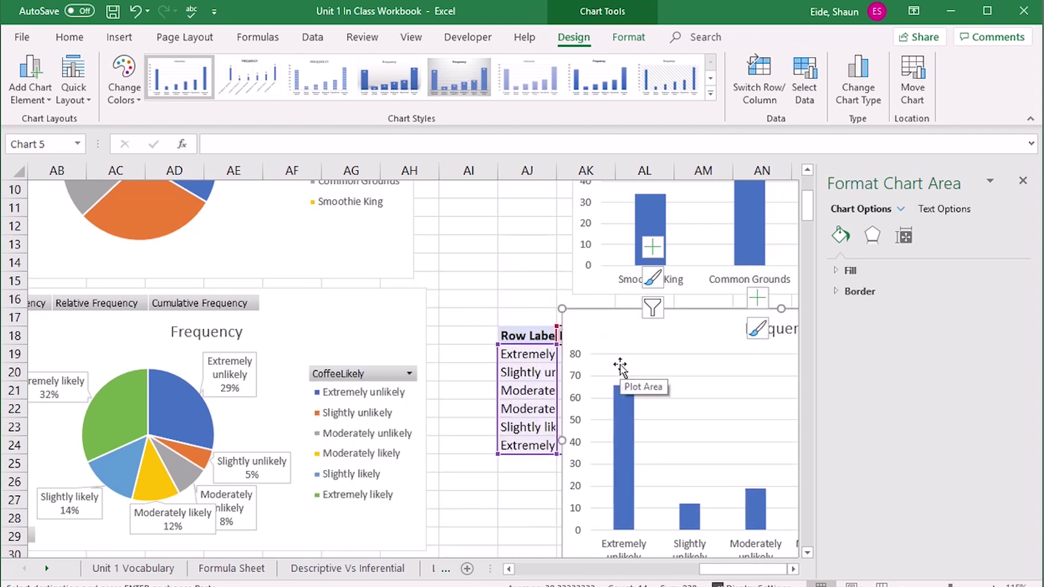